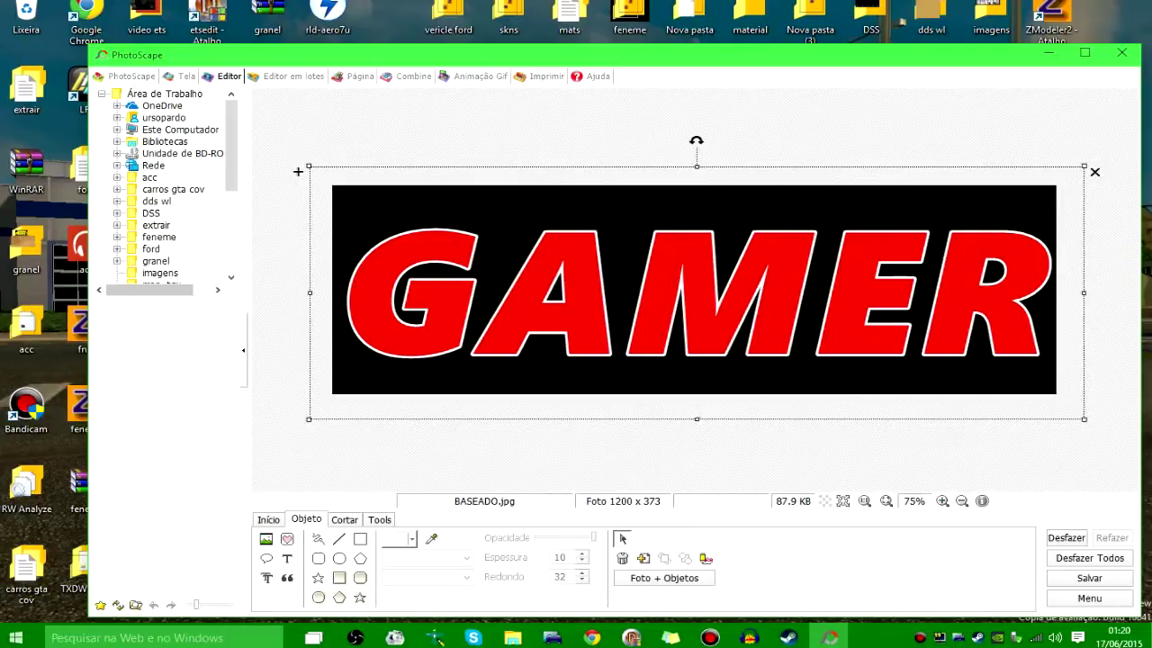
Replace the GAMER wording on the black banner with ALUCINADO
key(Escape)
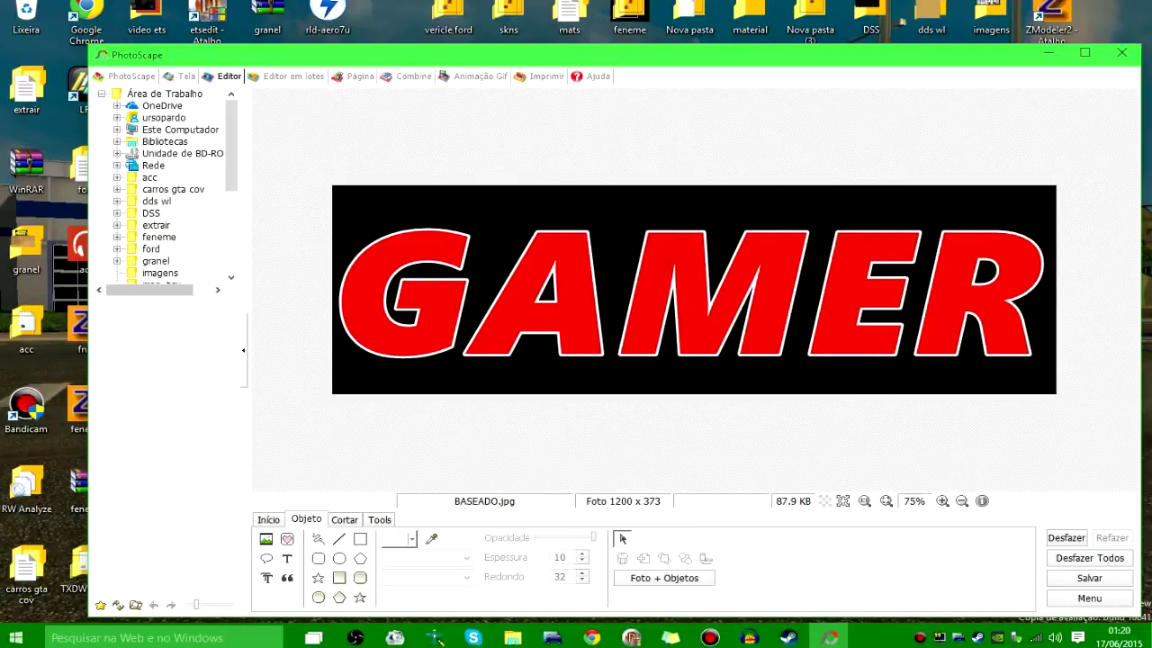
double_click(689, 293)
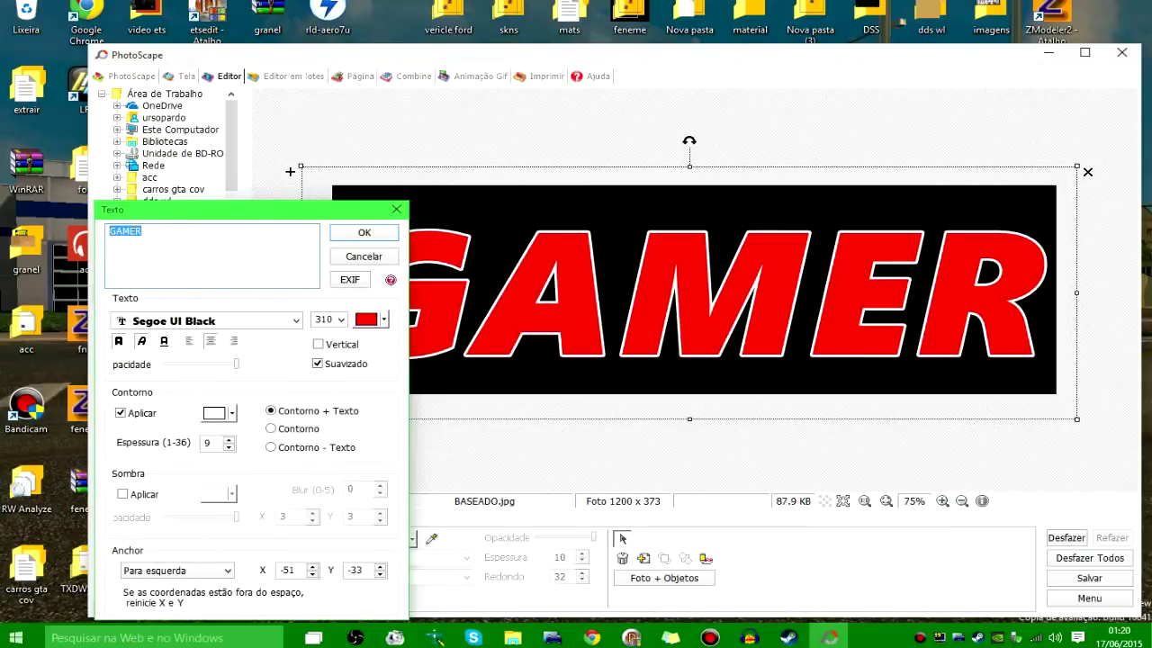
text(ALU)
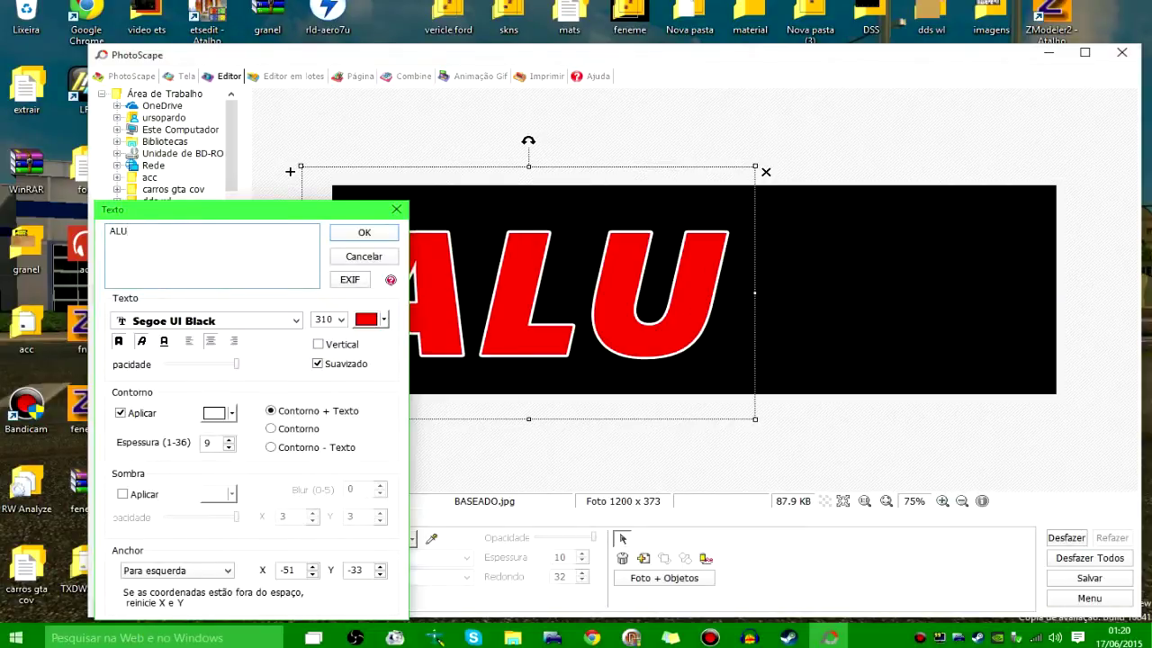
text(CINADO)
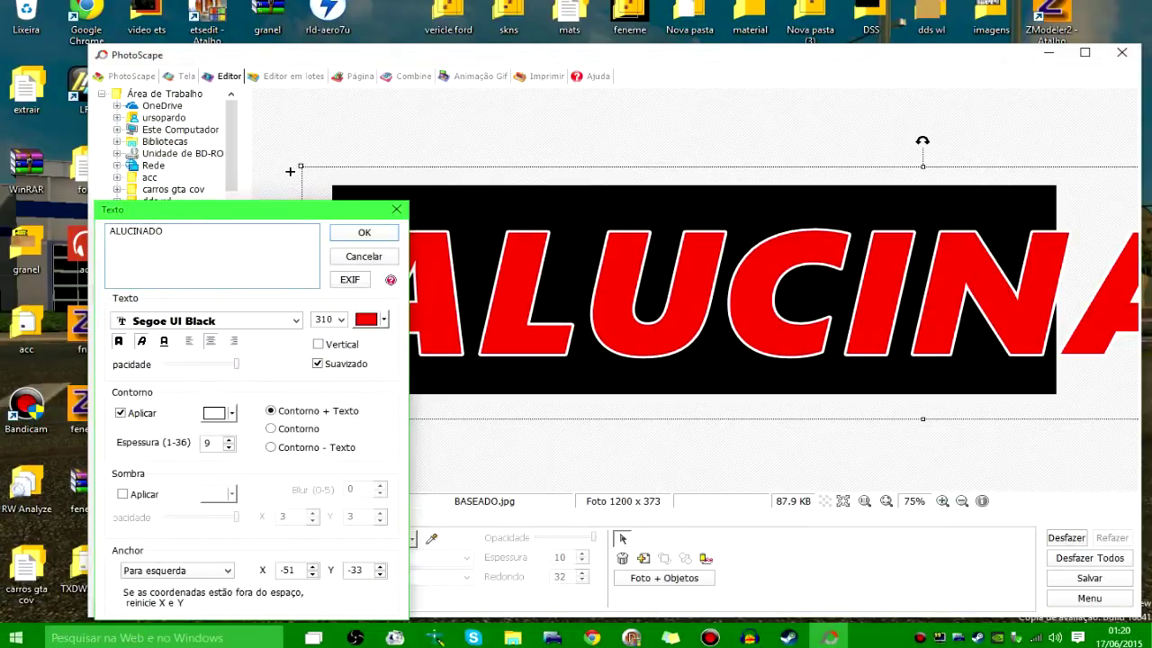
click(364, 232)
Shrink the ALUCINADO text to fit within the banner's width and place it along the upper half
click(576, 450)
click(647, 297)
drag(302, 166, 733, 253)
drag(864, 315, 429, 216)
mouse_move(281, 154)
mouse_down()
mouse_move(385, 175)
mouse_move(353, 180)
mouse_move(340, 167)
mouse_up()
mouse_move(690, 230)
mouse_down()
mouse_move(690, 275)
mouse_move(690, 242)
mouse_up()
click(576, 432)
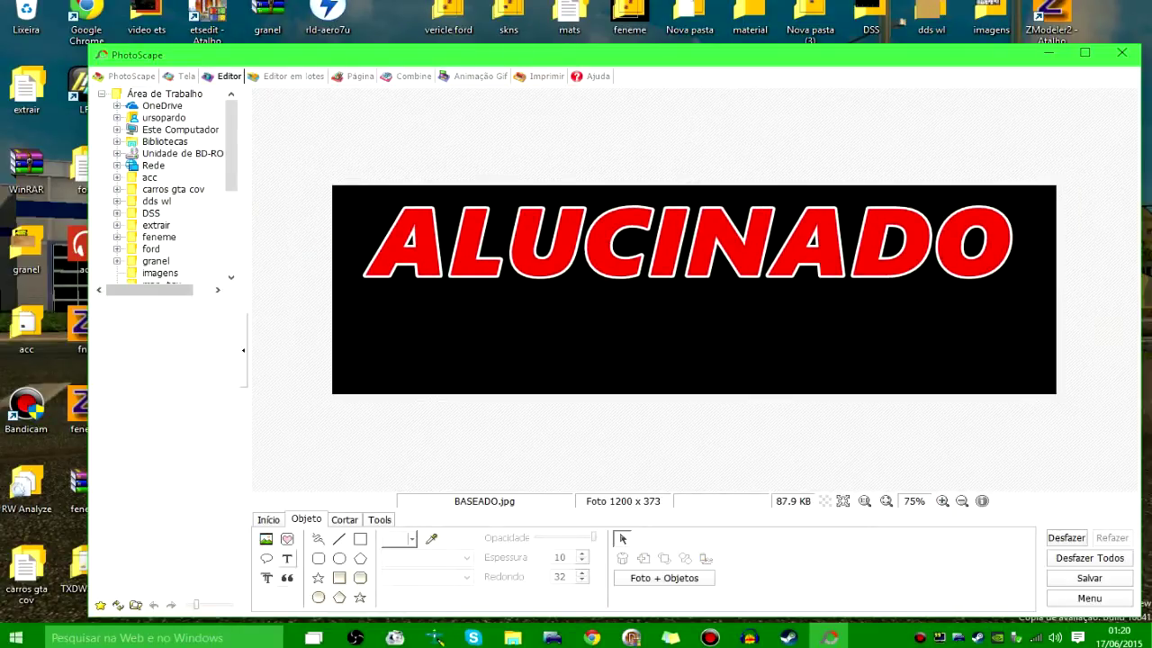
Add the text NA, shrink it to about the height of ALUCINADO, and place it centred beneath that word
click(287, 559)
text(NA)
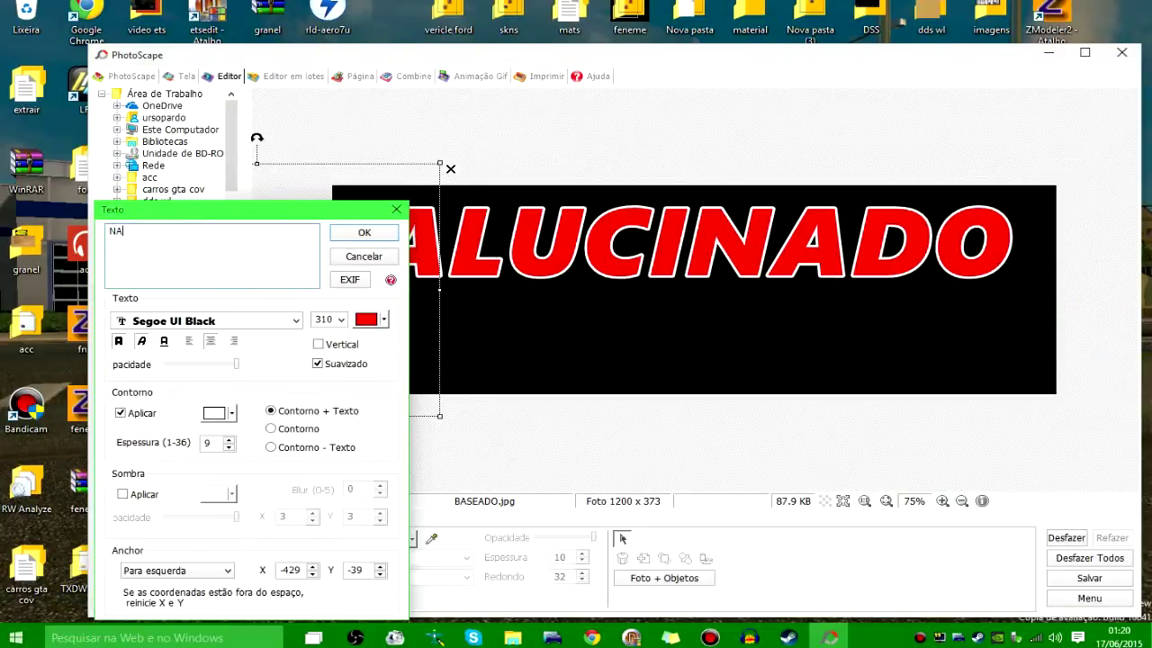
click(364, 232)
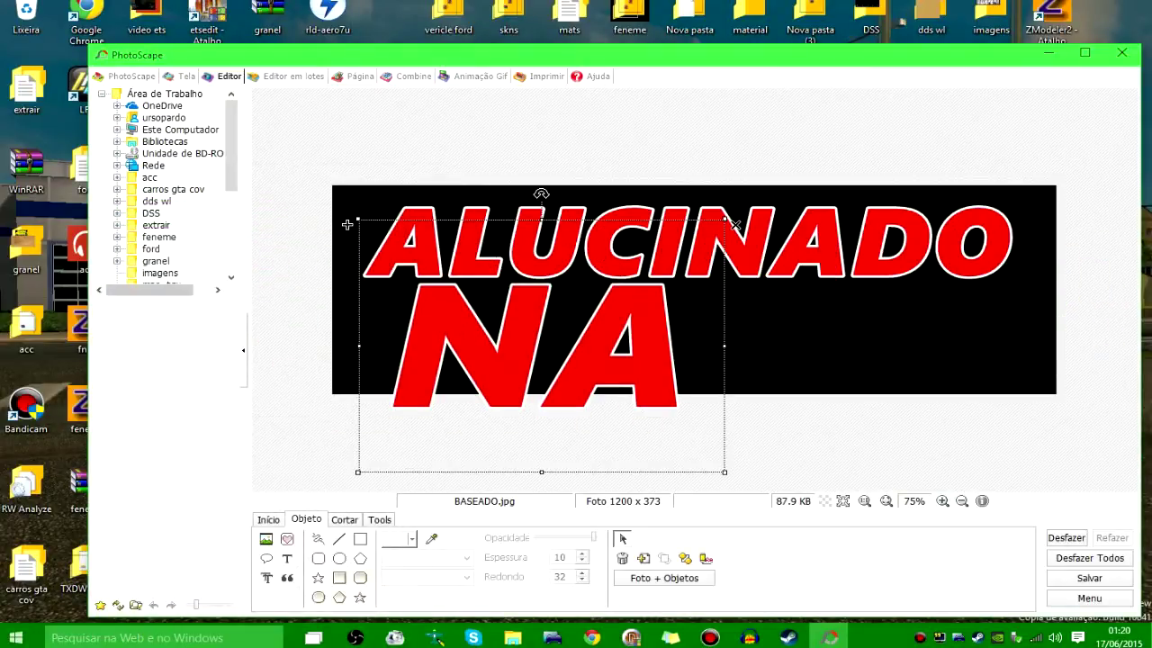
drag(724, 219, 561, 332)
drag(510, 397, 729, 313)
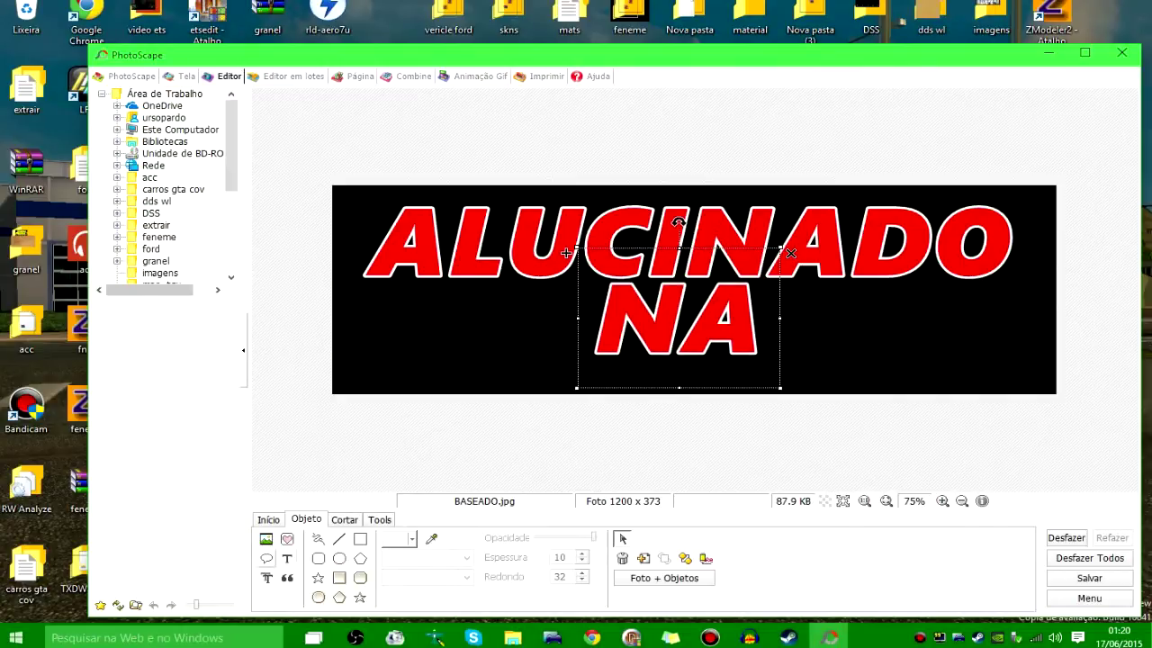
Add the text NIGHT, shrink it, and place it in the banner's lower-right area beside NA
click(287, 558)
text(NIG)
key(BackSpace)
text(GTH)
key(BackSpace)
key(BackSpace)
text(HJ)
key(BackSpace)
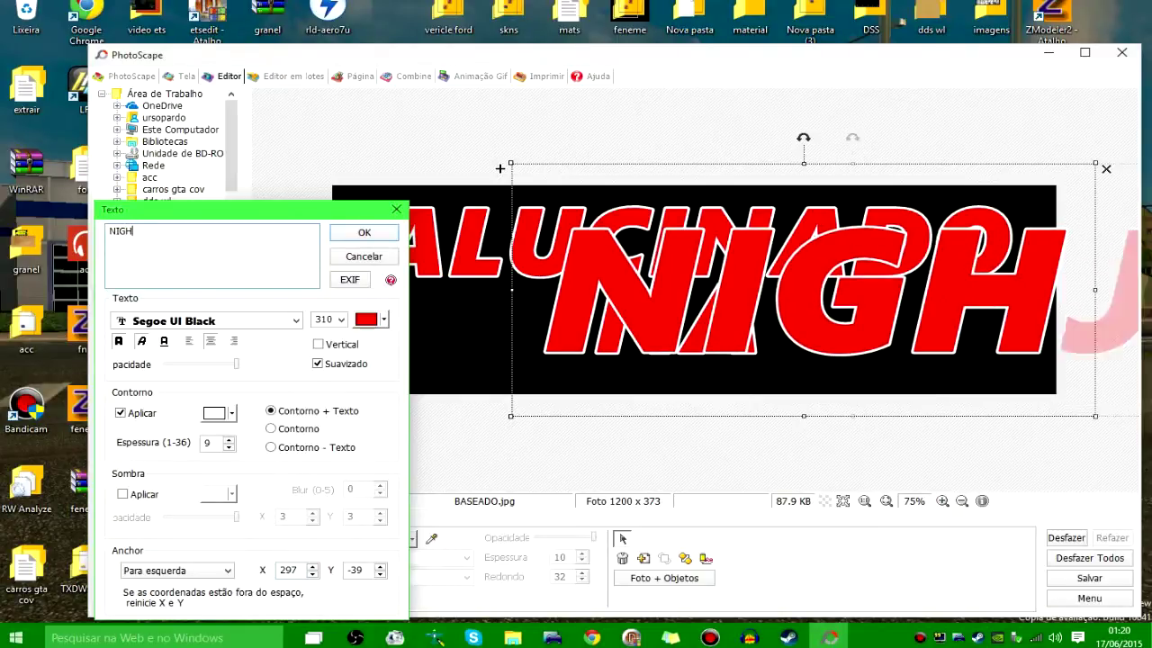
text(T)
key(Return)
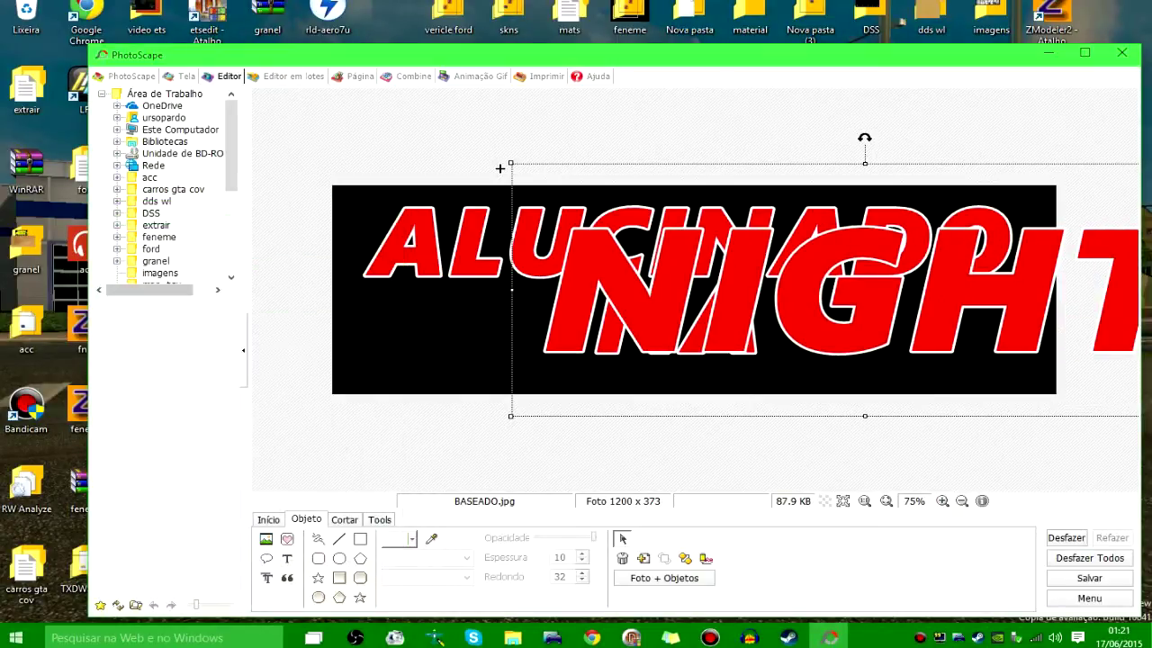
drag(511, 163, 986, 333)
drag(1060, 373, 846, 366)
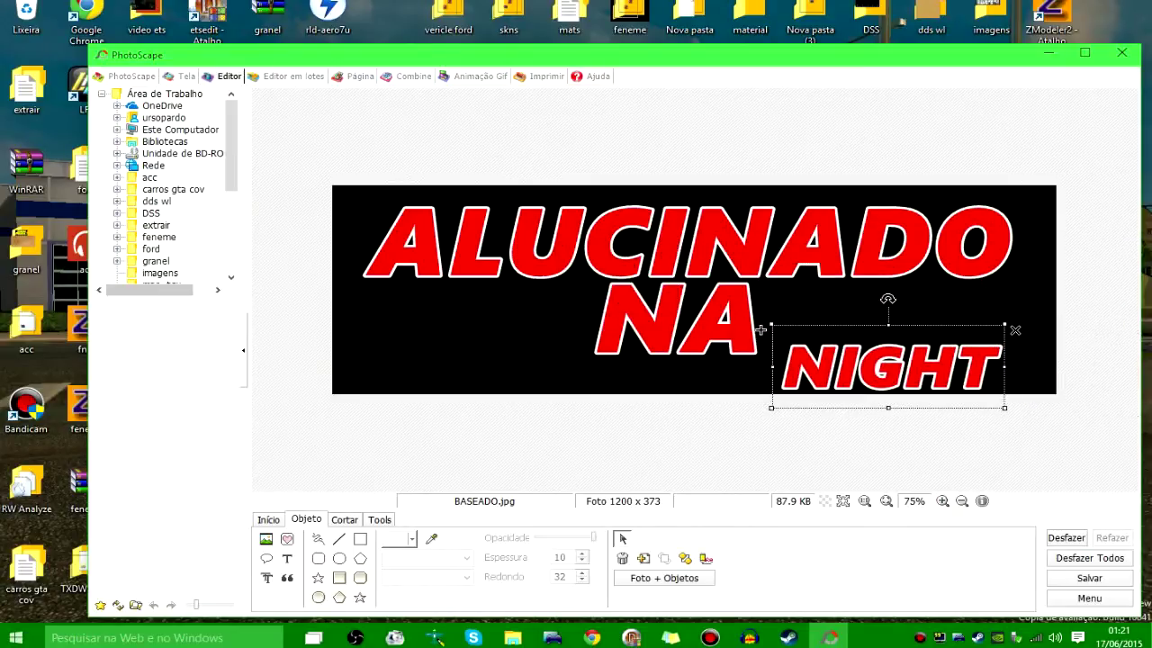
Delete the NIGHT, NA and ALUCINADO texts to leave the black banner empty
click(886, 446)
click(888, 367)
key(Delete)
click(566, 253)
key(Delete)
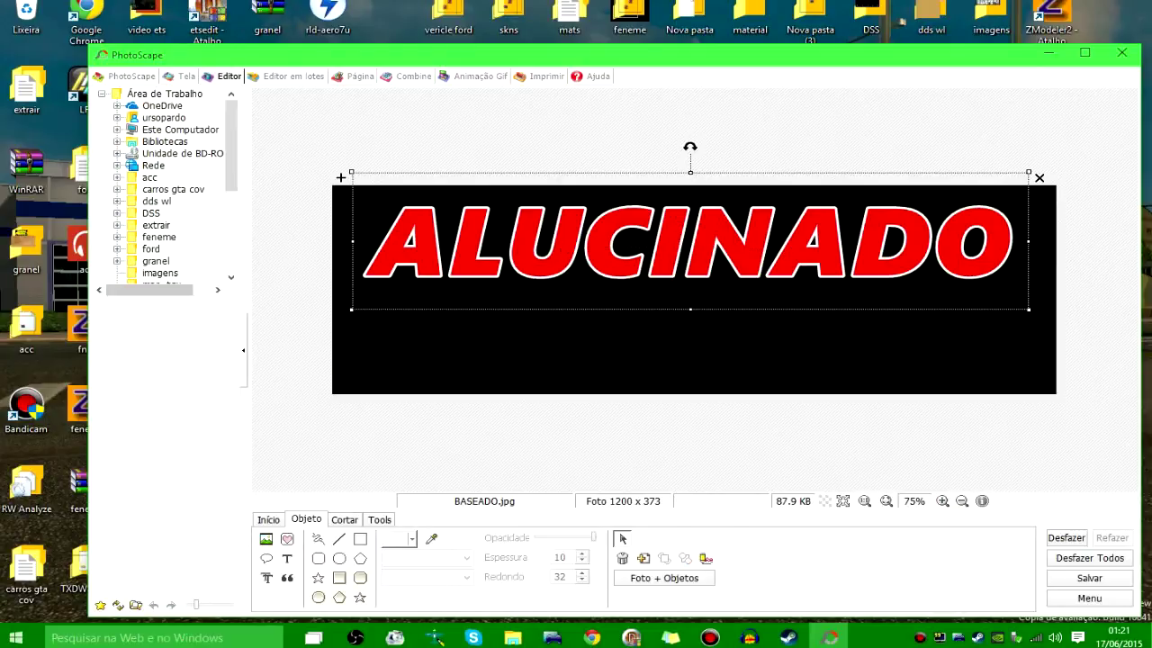
key(Delete)
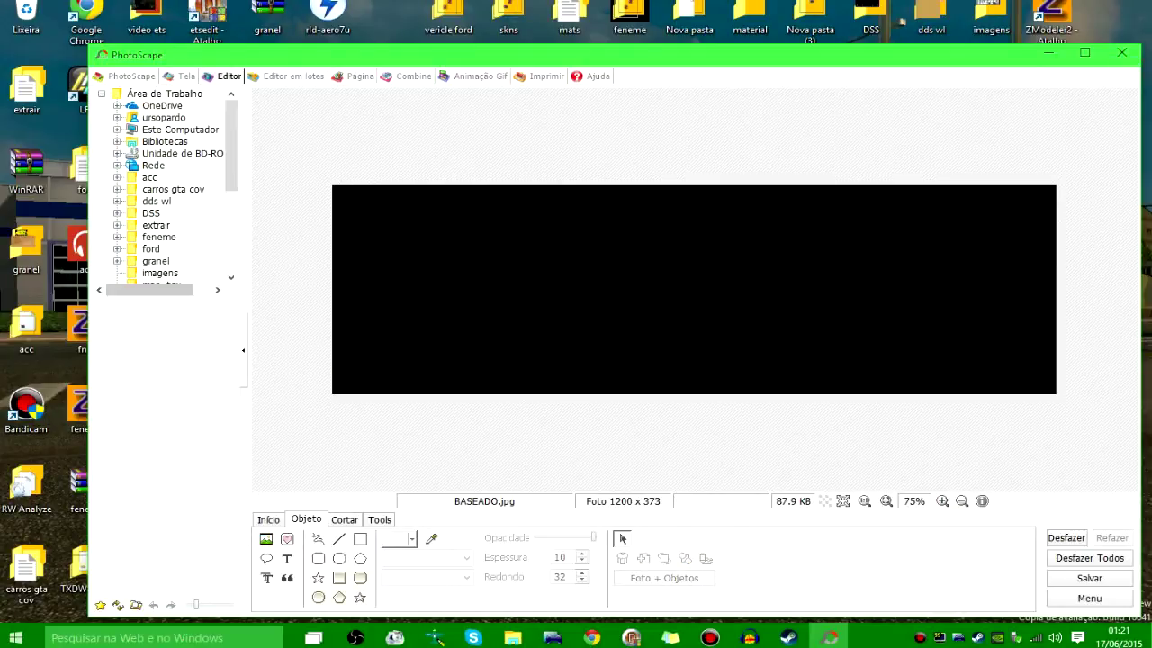
Add a new NIGHT text in Segoe UI Black to the banner and enlarge it to size 374
click(287, 558)
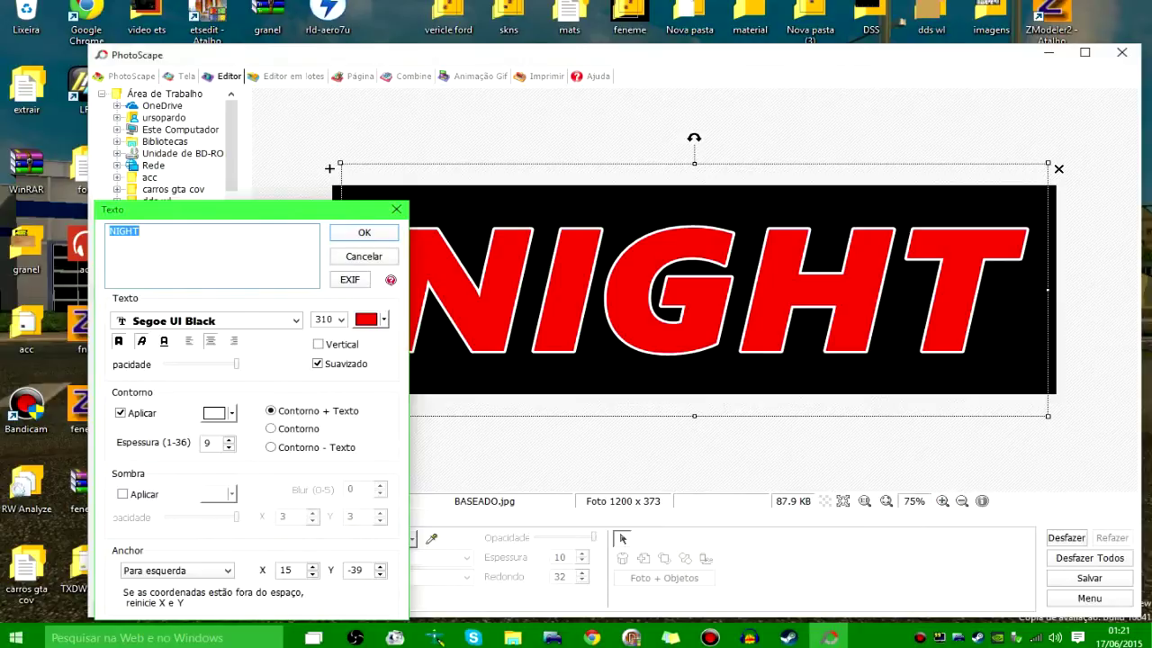
click(364, 233)
drag(340, 163, 196, 112)
drag(360, 261, 429, 285)
Change the NIGHT wording to URSO and centre the text on the black banner
double_click(255, 141)
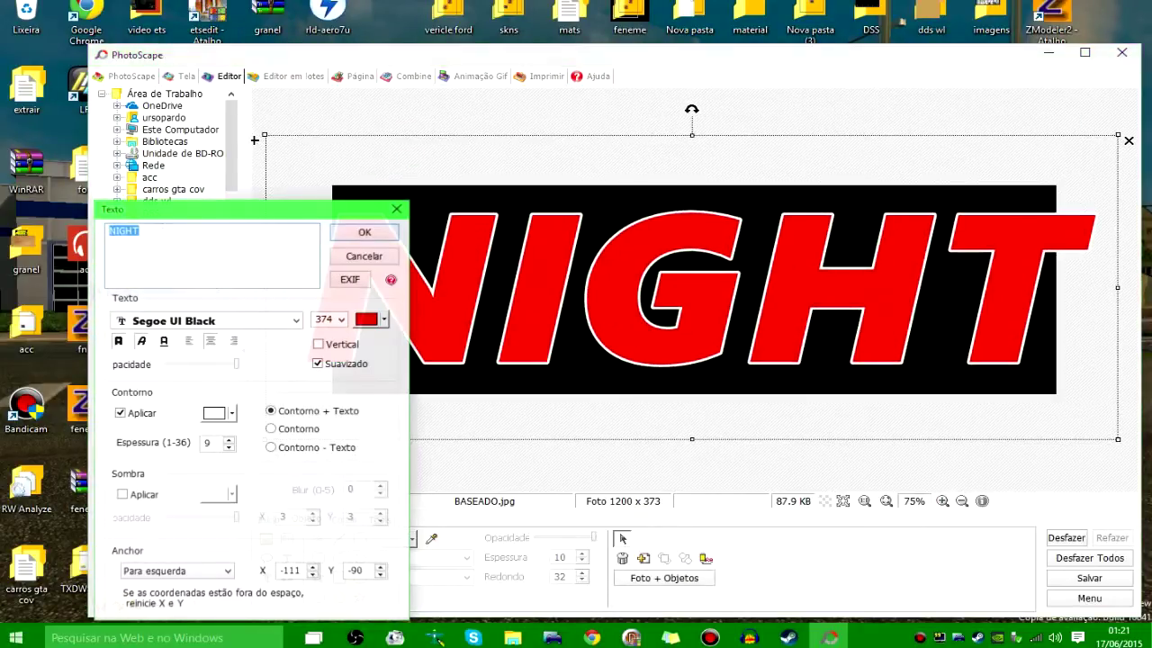
text(URSO)
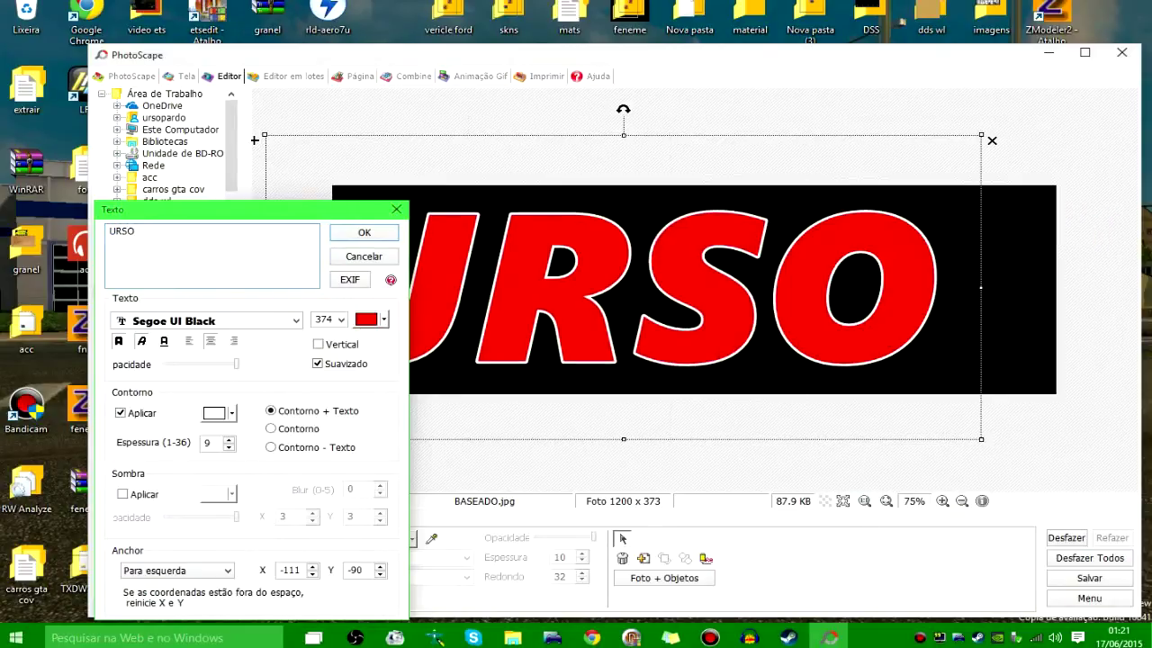
click(363, 233)
drag(576, 292, 642, 287)
click(665, 463)
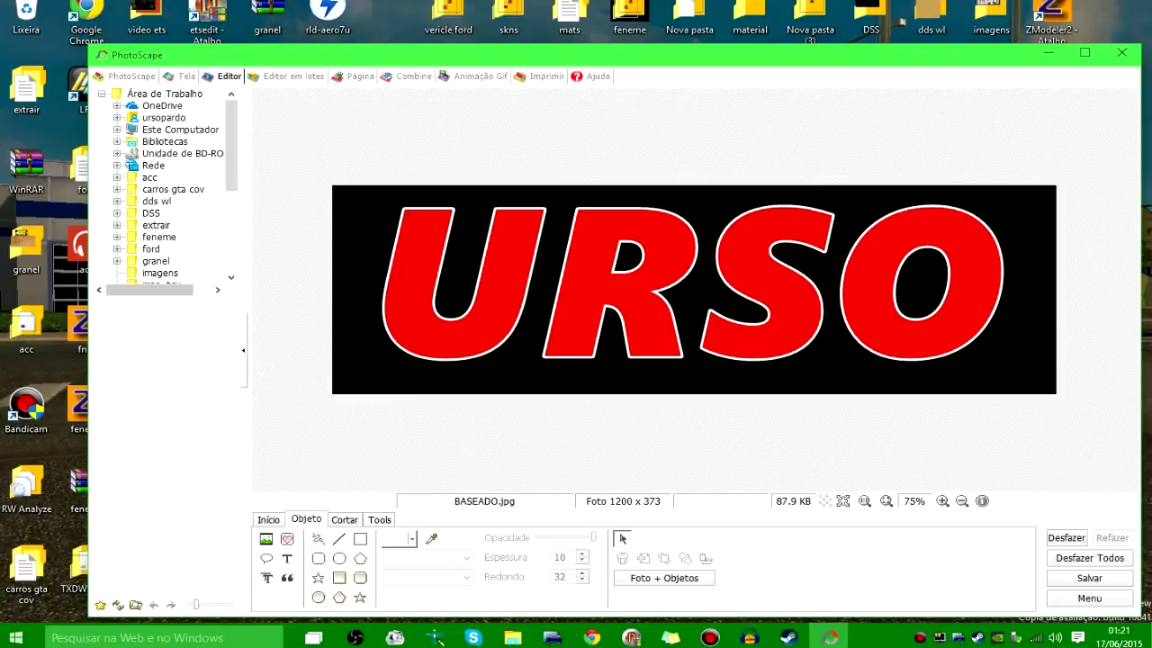
Save the banner as a new JPEG named 1 on the desktop and move its icon to the upper middle area
key(ctrl+s)
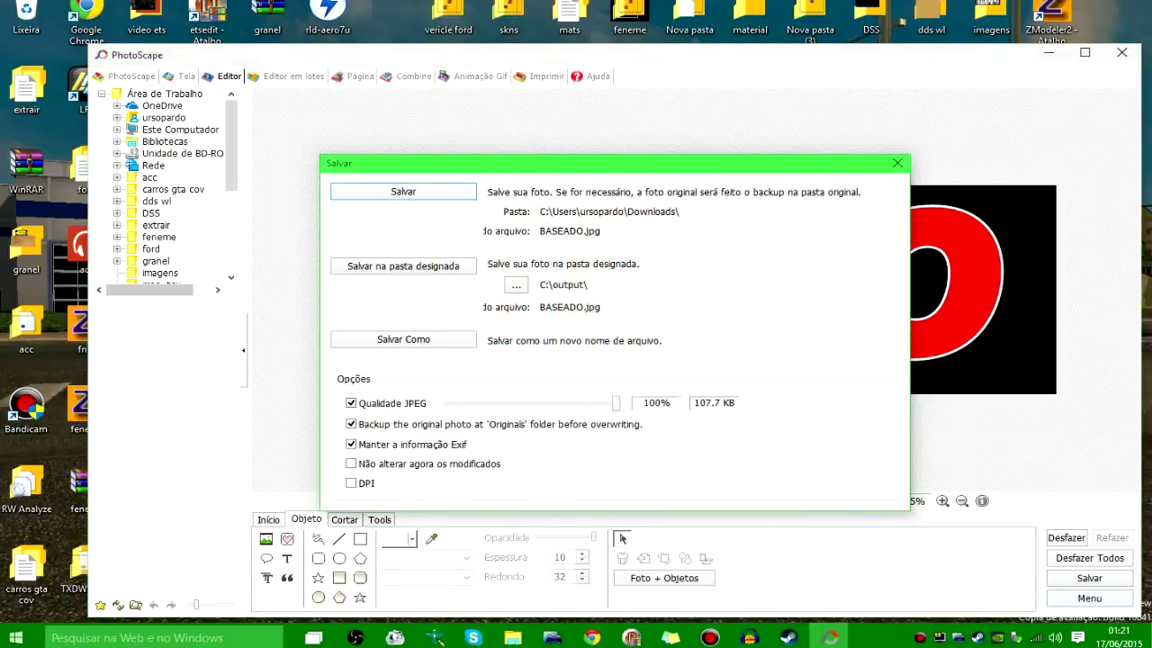
click(403, 339)
click(396, 212)
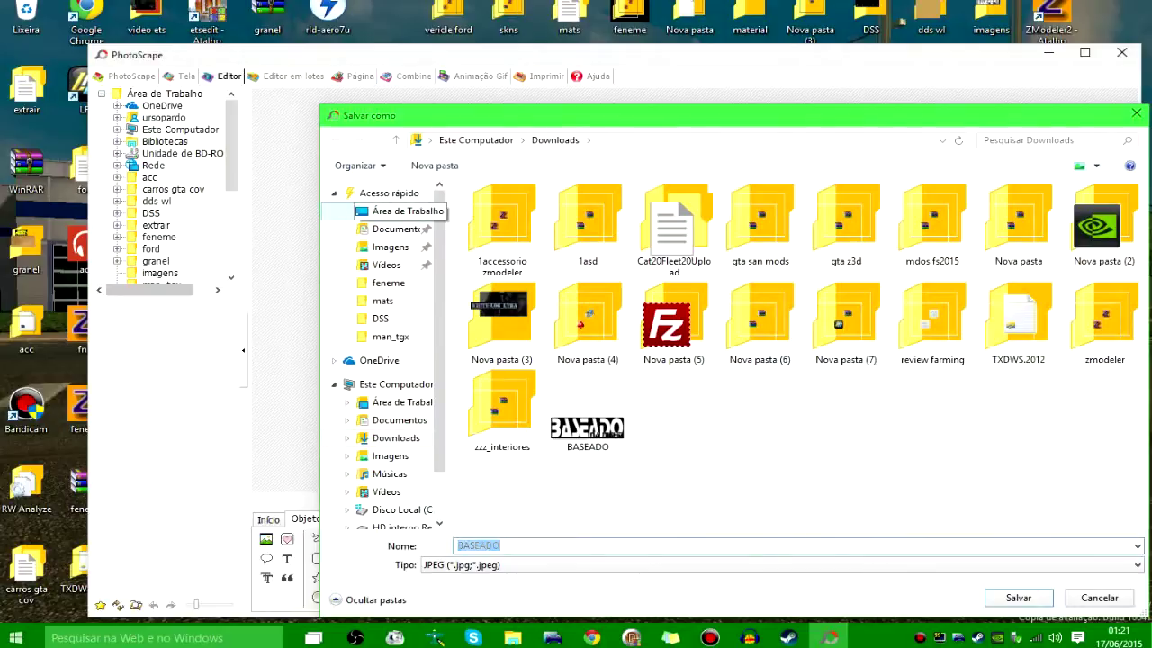
click(522, 545)
text(1)
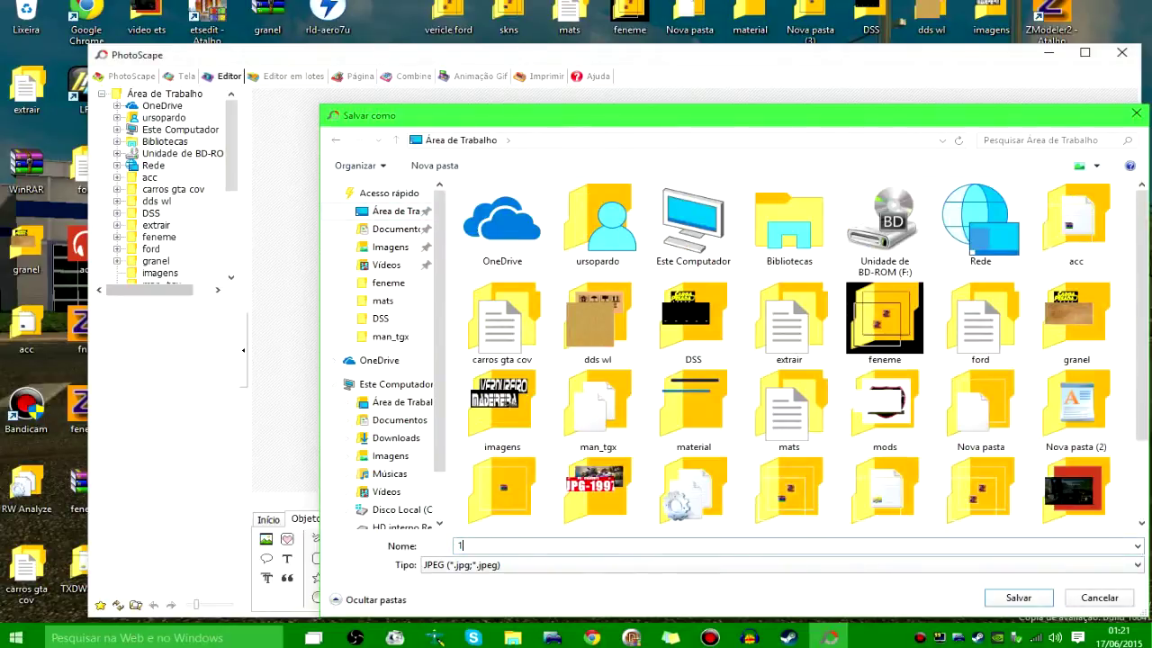
key(Return)
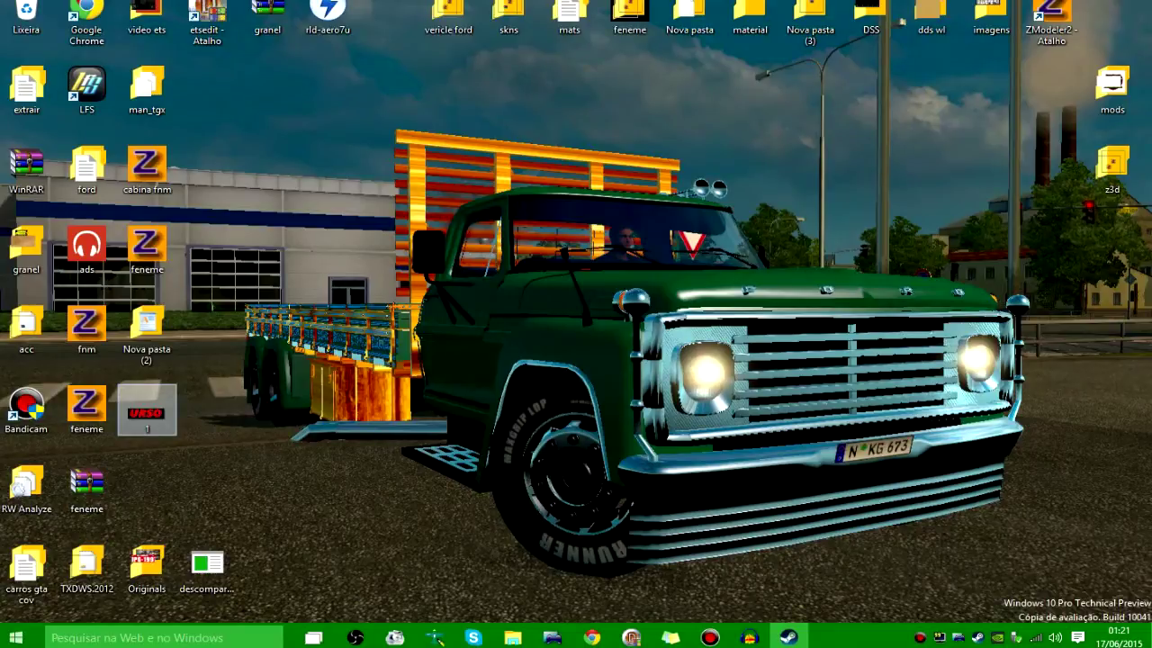
drag(147, 409, 447, 178)
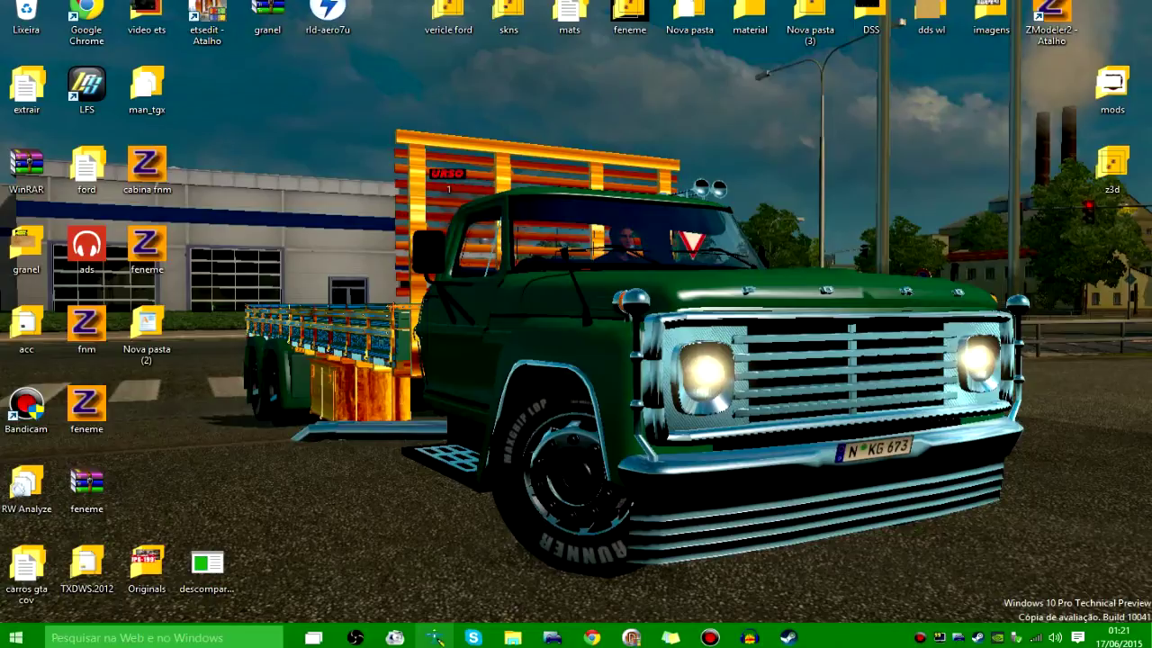
Launch DXTBmp and try to open image 1 from the desktop folder (Área de Trabalho)
click(435, 637)
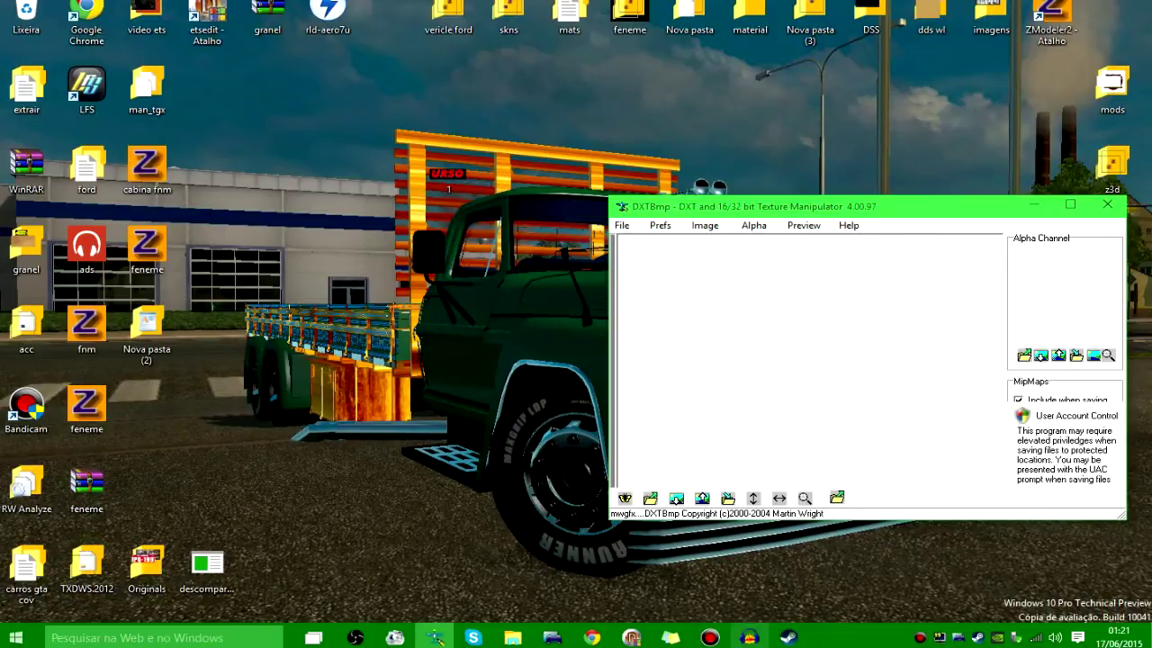
drag(809, 206, 815, 153)
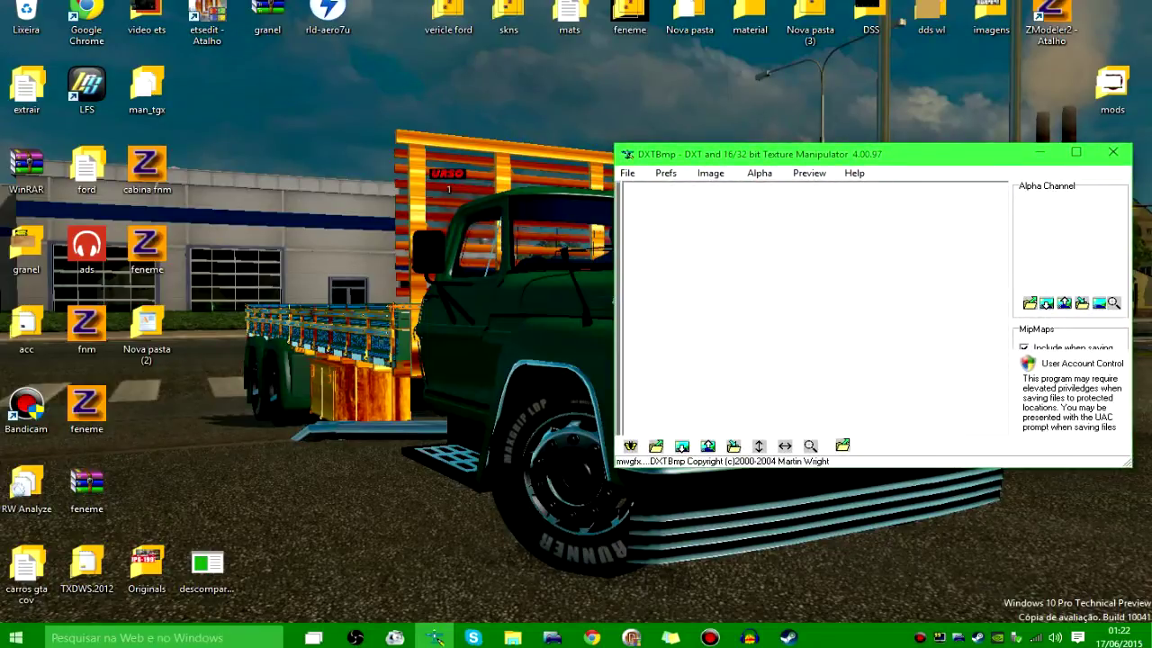
click(627, 173)
click(646, 189)
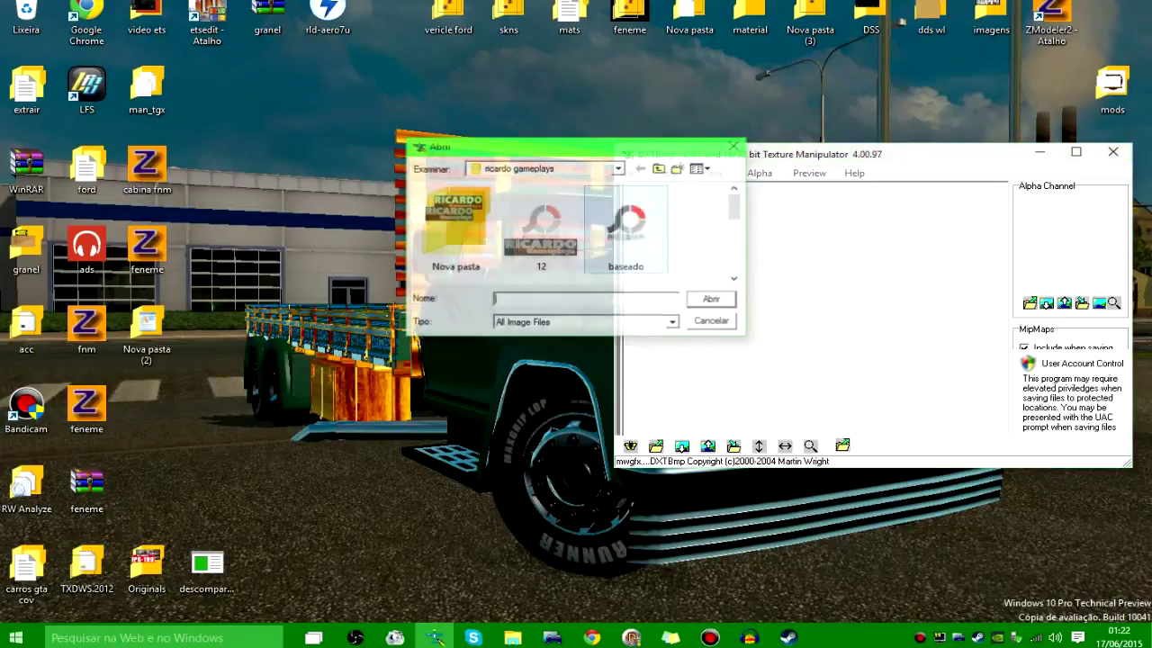
click(617, 169)
scroll(575, 187, up, 6)
scroll(540, 211, up, 5)
click(519, 183)
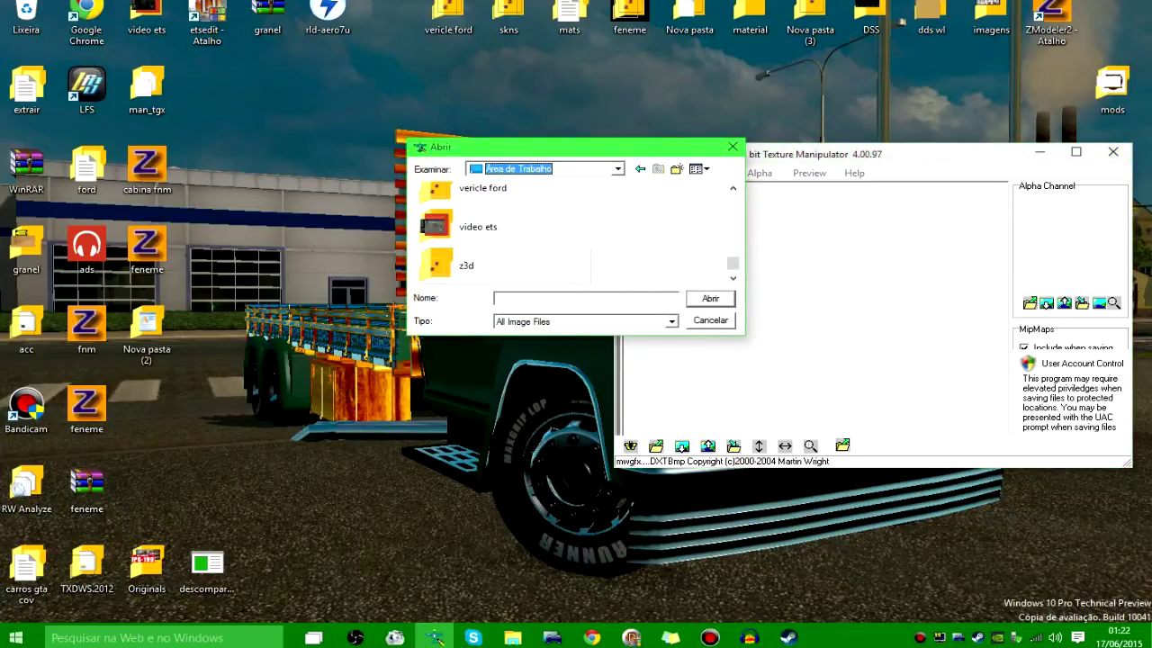
click(537, 298)
text(1)
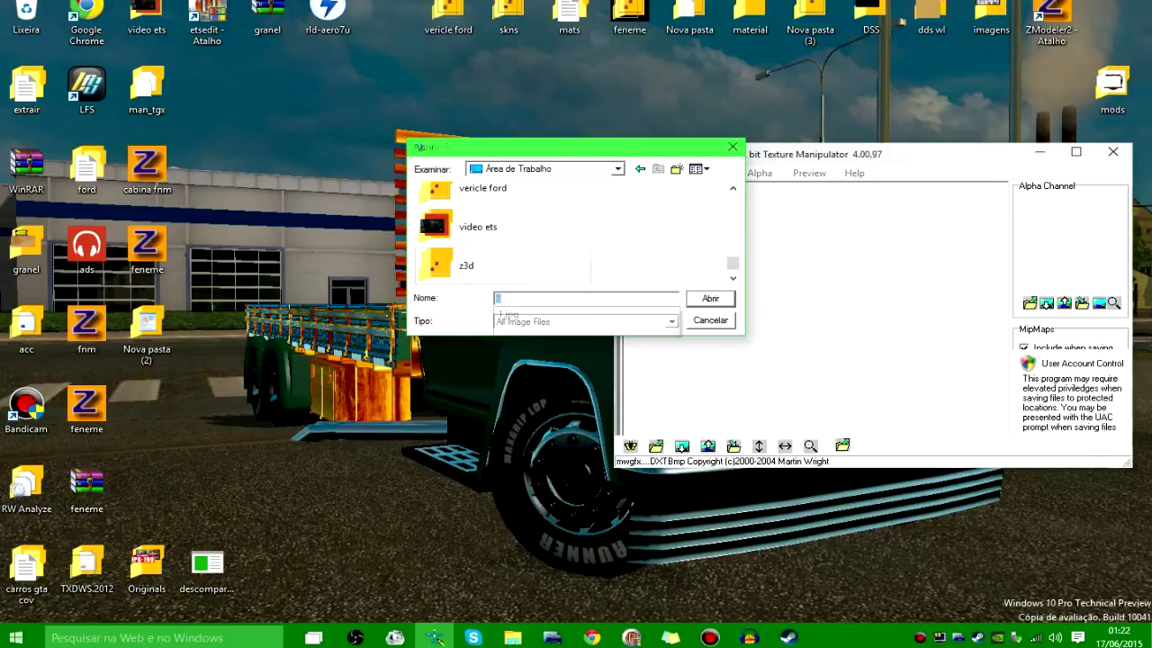
key(Return)
Open image 1 from the desktop folder again
click(627, 172)
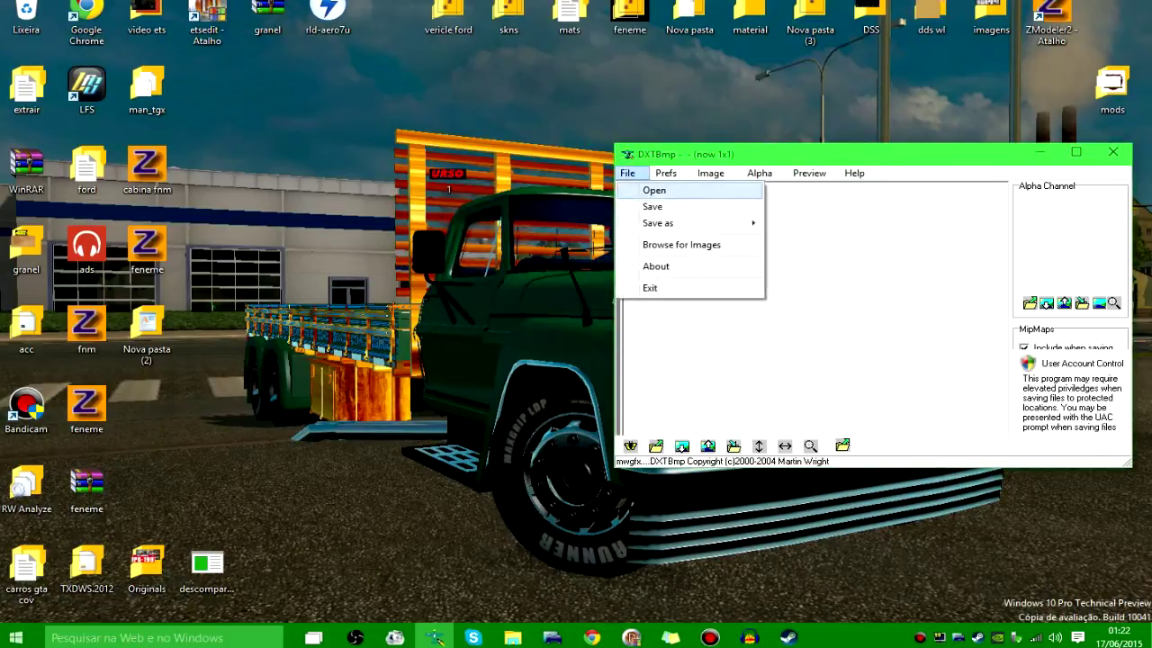
click(654, 190)
click(517, 298)
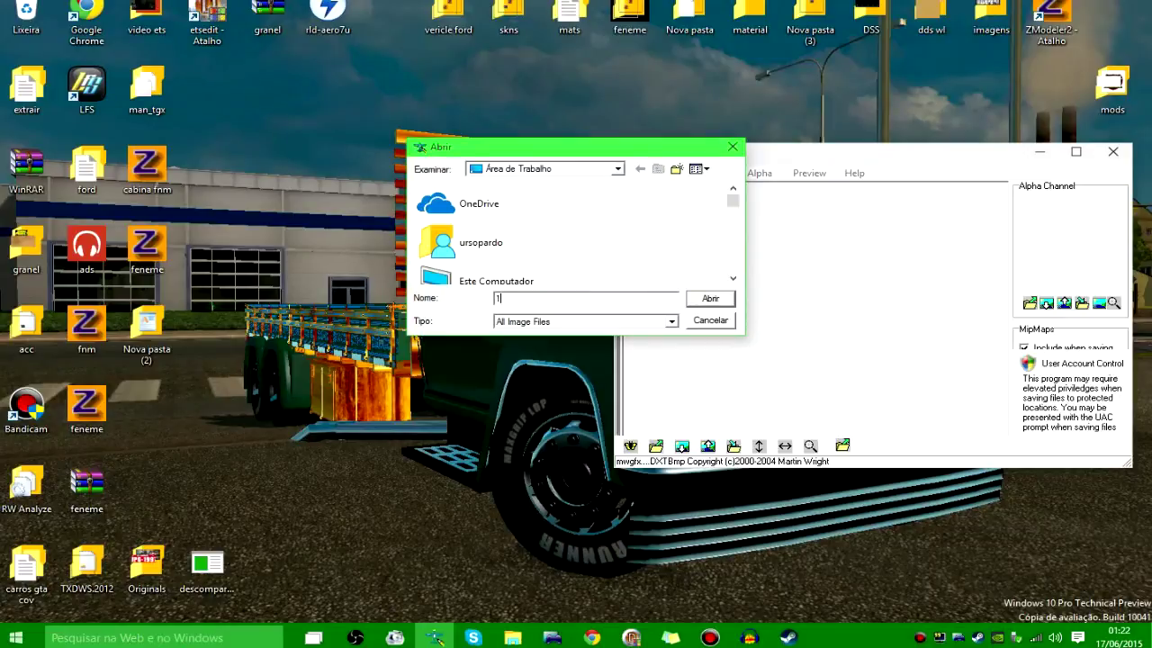
key(Return)
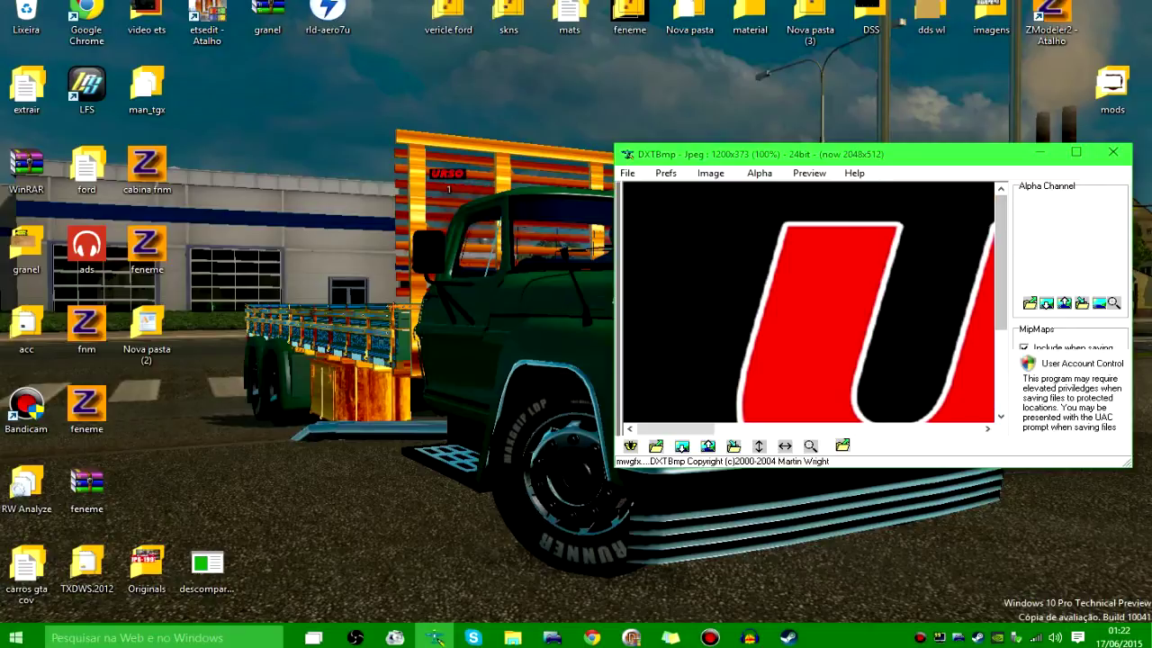
Export the banner image to the desktop as a DDS texture named 1 in DDS DXT1 (NoAlpha) format
click(628, 172)
mouse_move(659, 223)
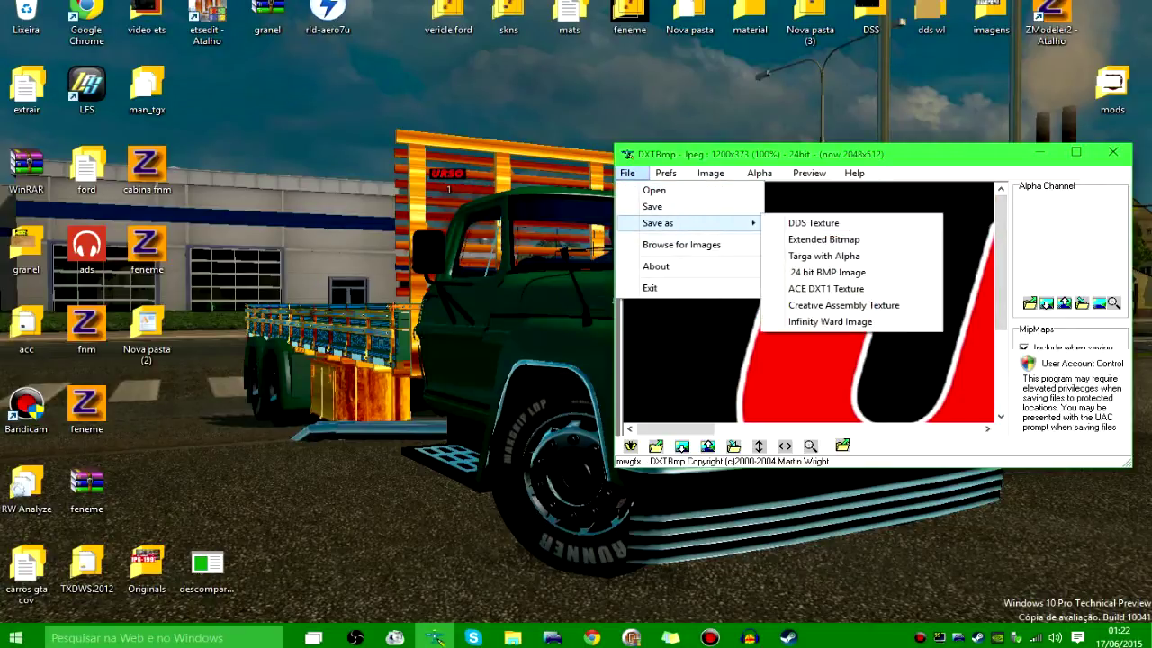
key(Right)
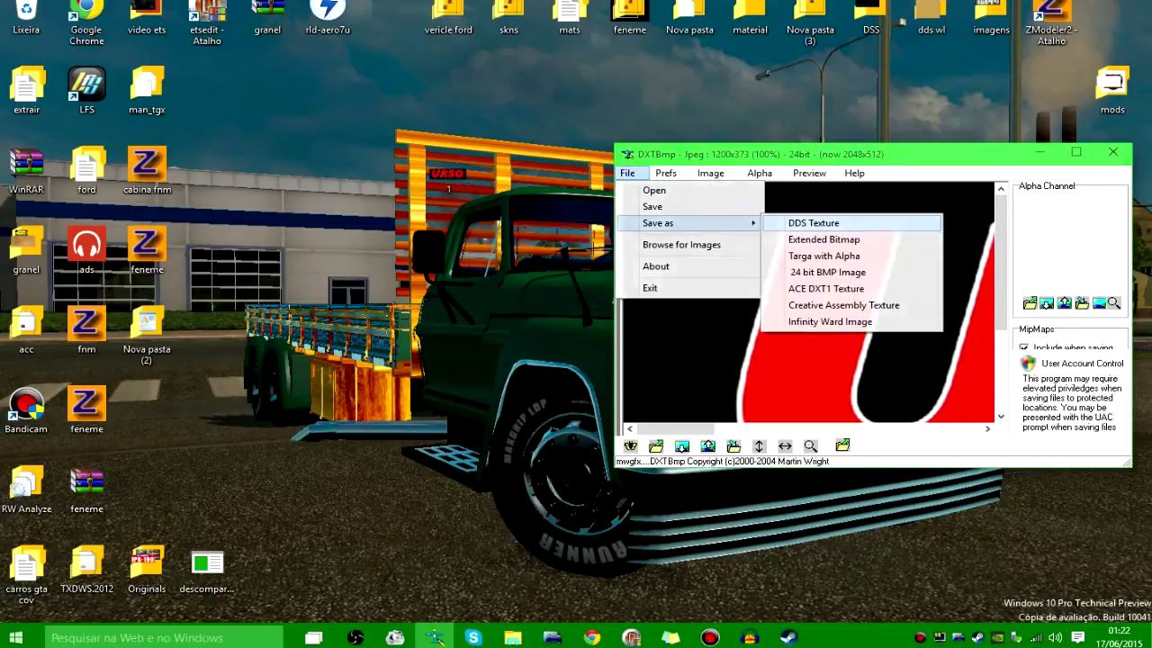
key(Return)
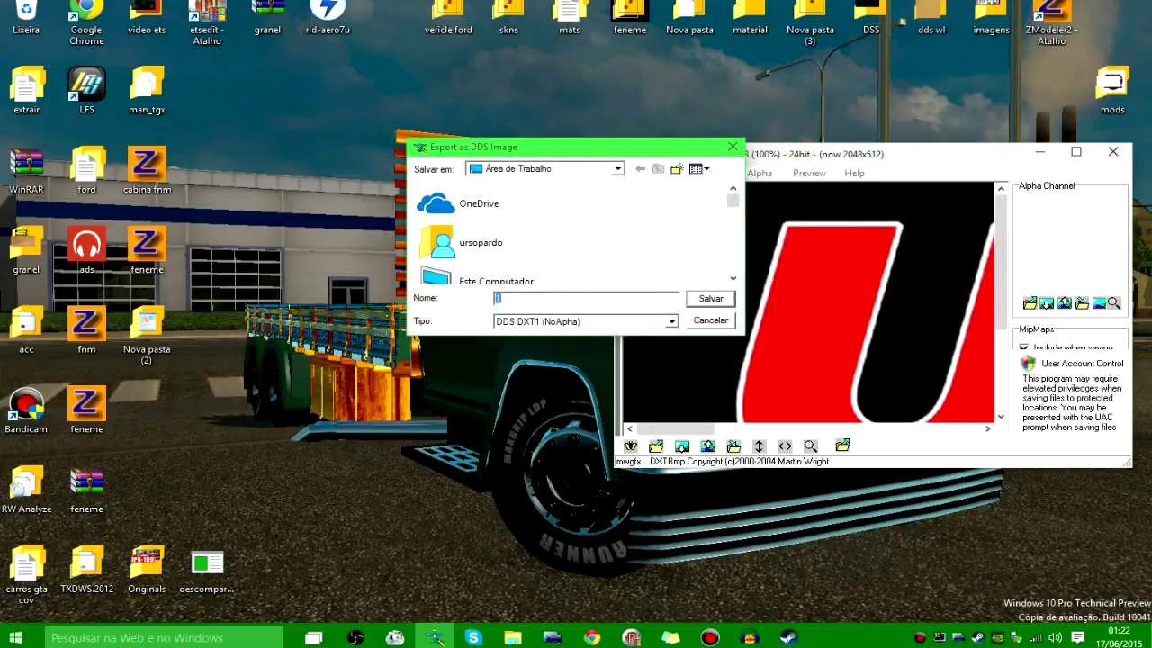
key(Return)
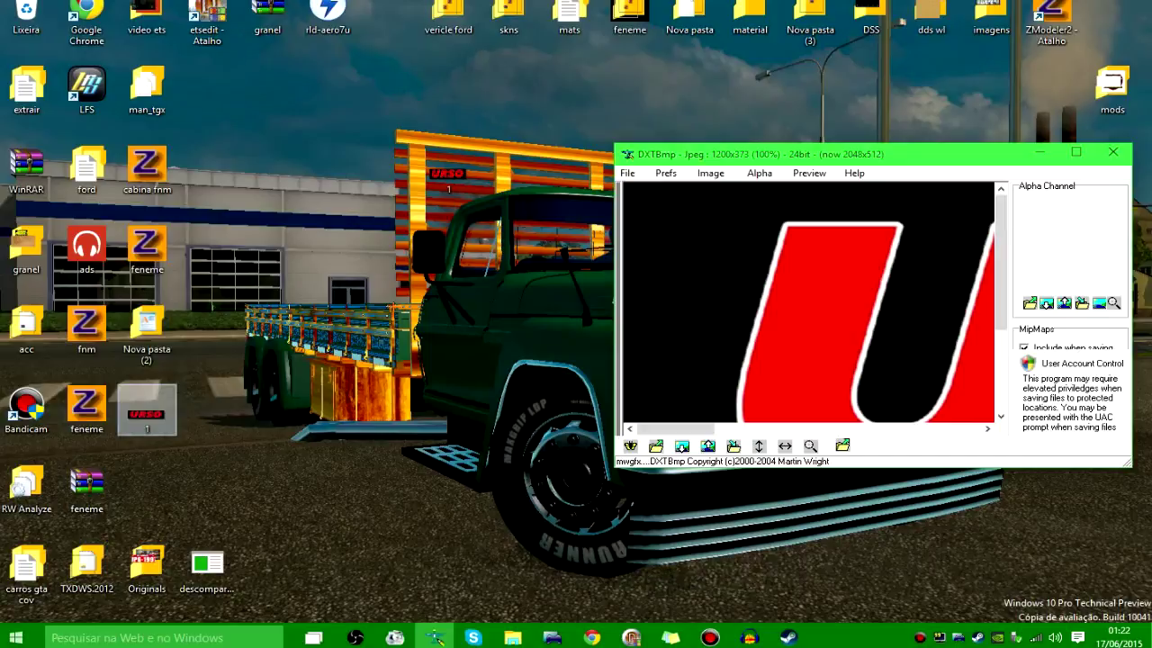
Show the file properties of the exported DDS texture on the desktop
right_click(120, 423)
click(225, 399)
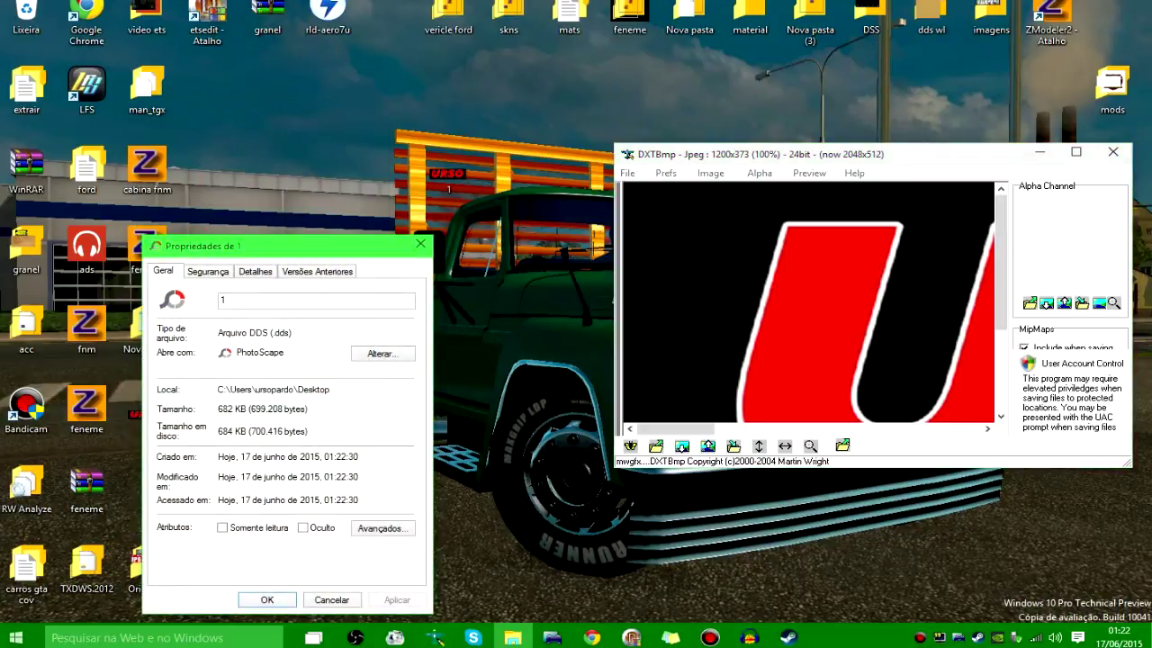
Close the file properties and DXTBmp, and delete the original JPEG banner from the desktop
click(420, 244)
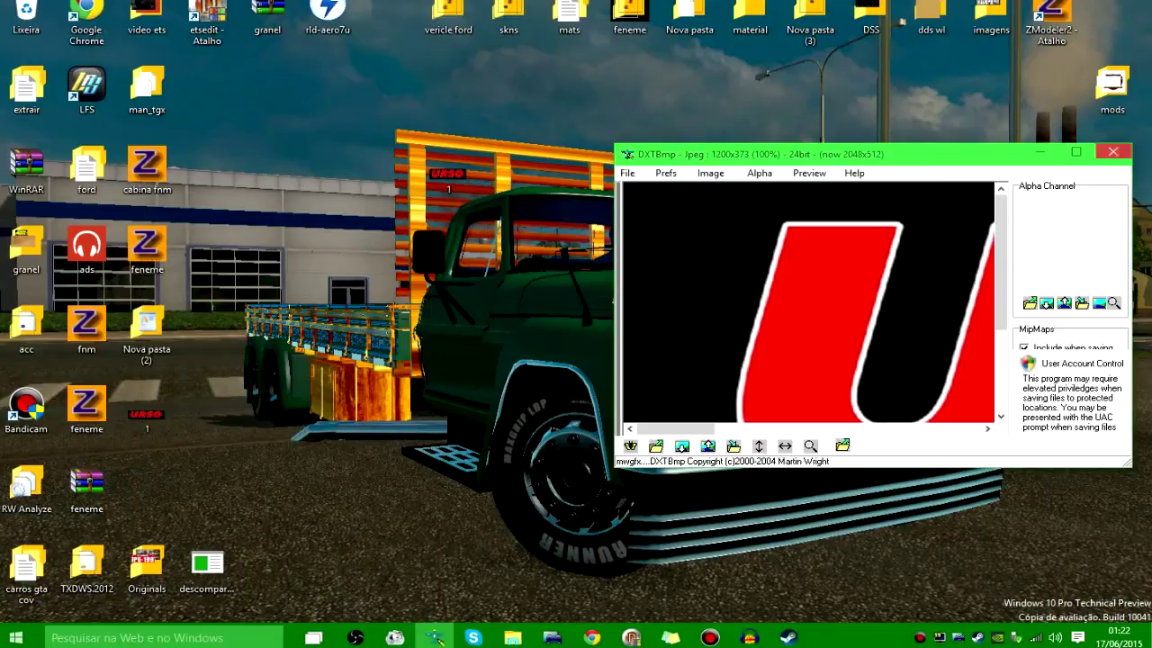
click(1113, 152)
click(448, 171)
key(Delete)
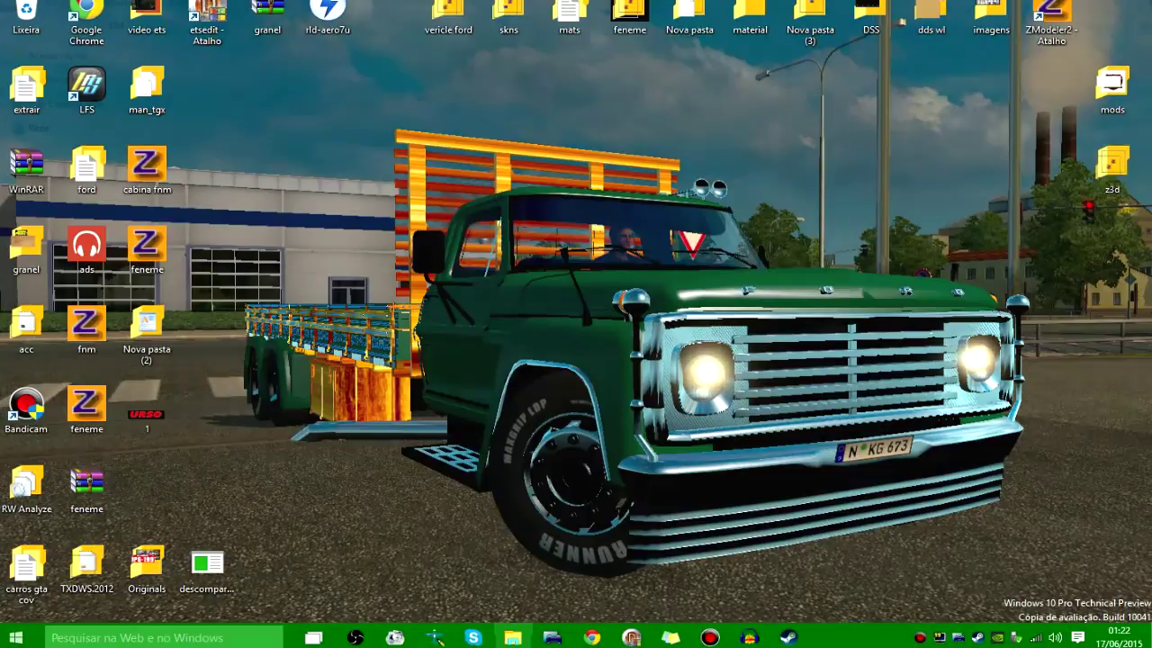
Copy the [UPG]lameiros_Urso archive from the ursopardo folder in z3d\lameiros to a free spot on the desktop
double_click(1112, 164)
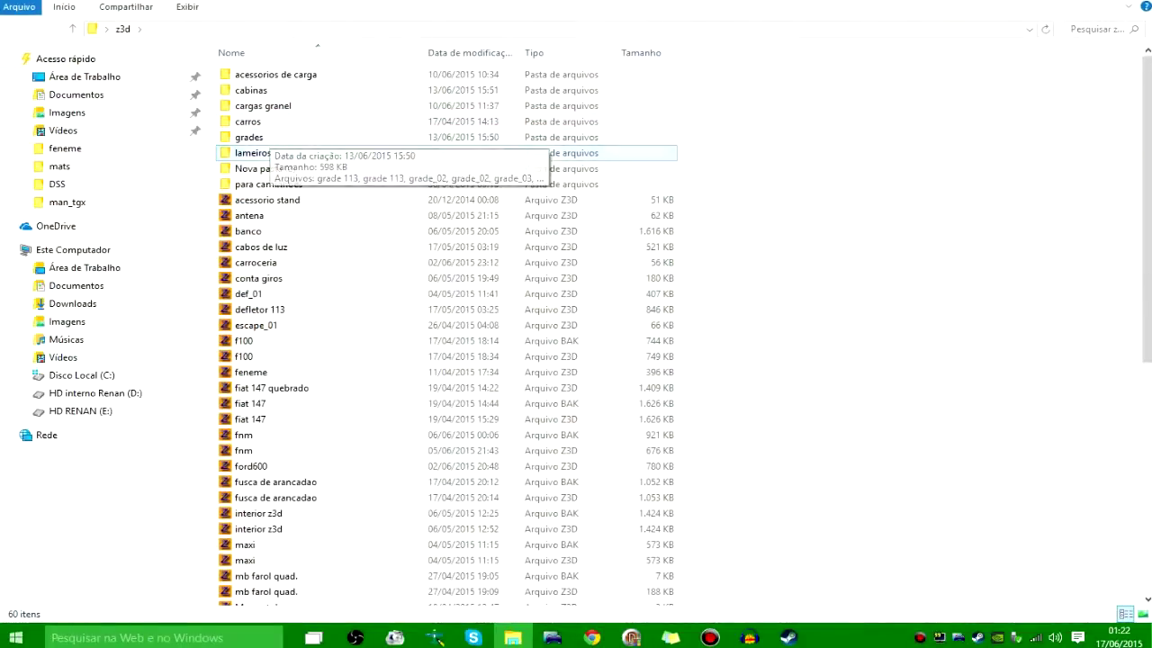
double_click(256, 153)
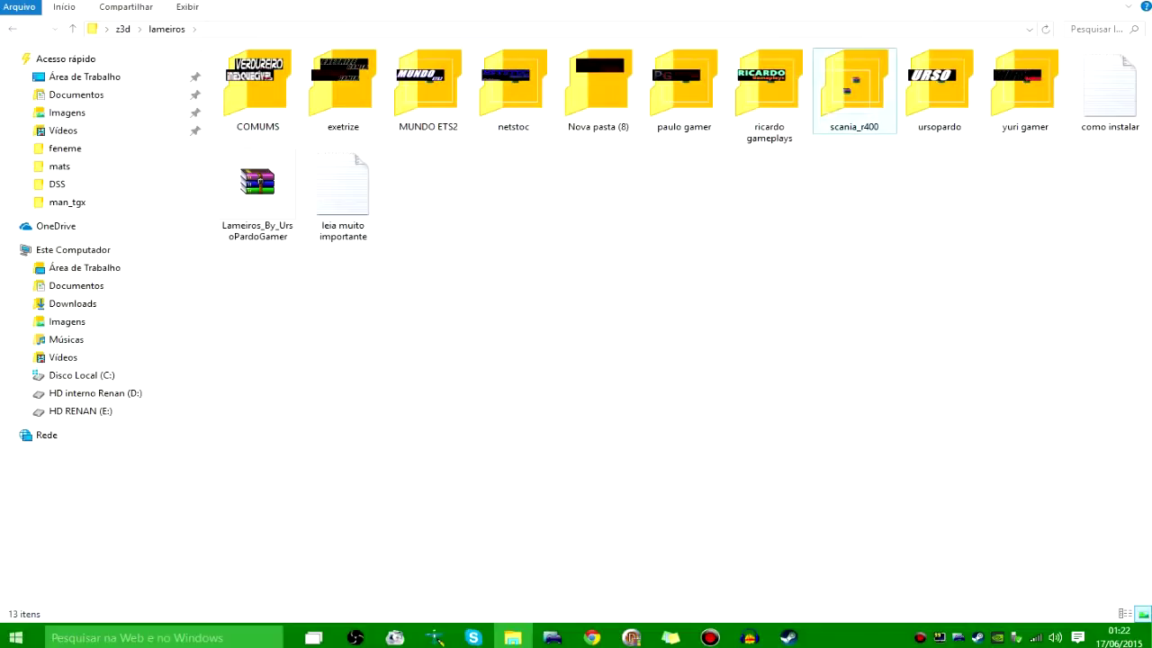
click(428, 86)
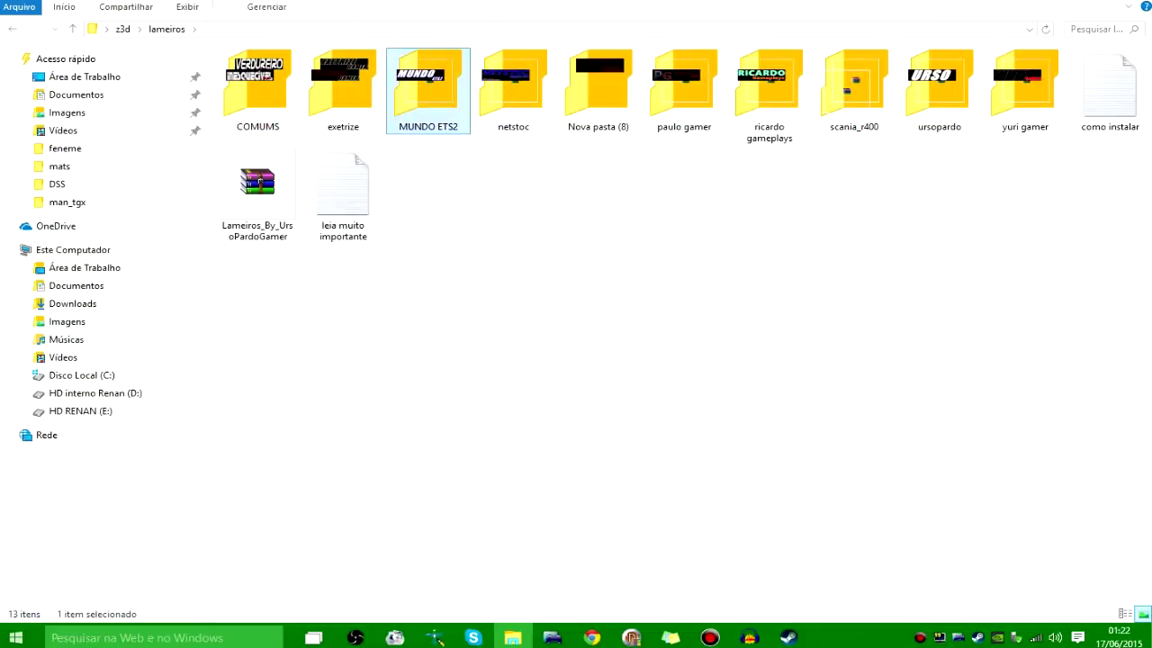
double_click(428, 87)
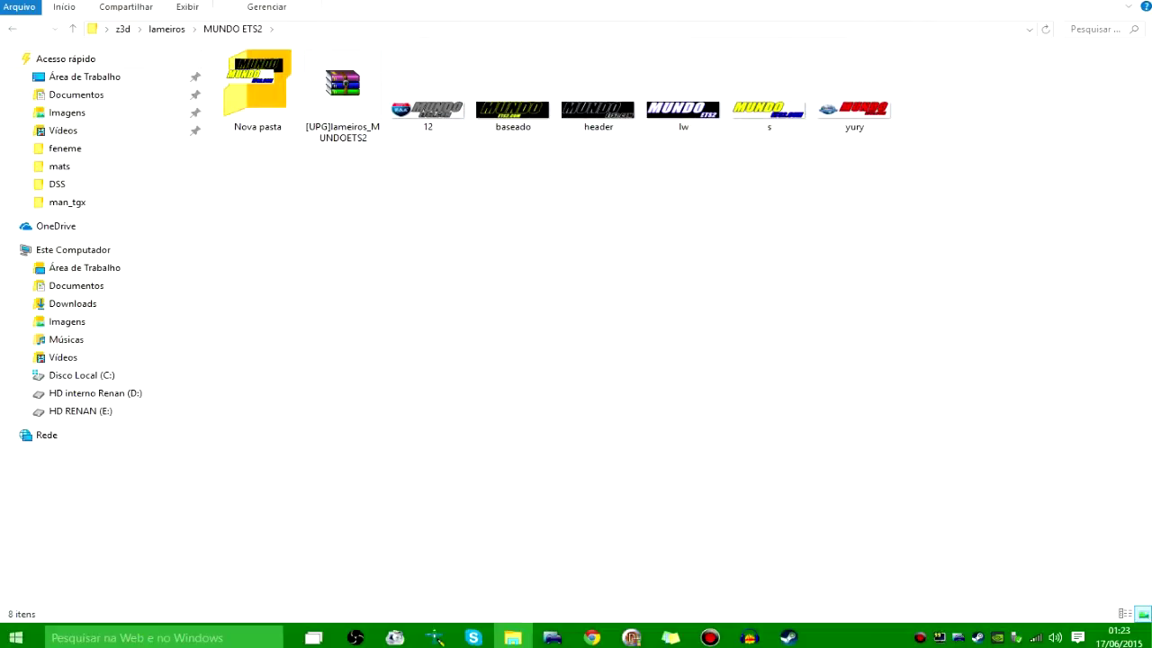
key(BackSpace)
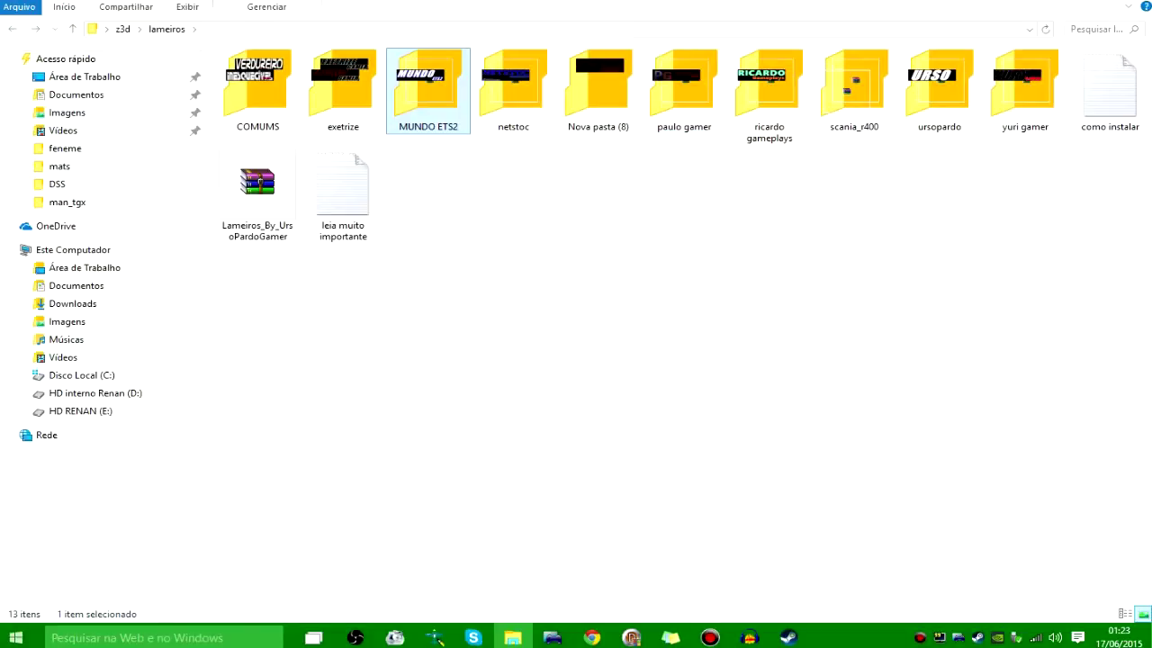
double_click(939, 85)
click(342, 90)
click(1149, 640)
key(ctrl+v)
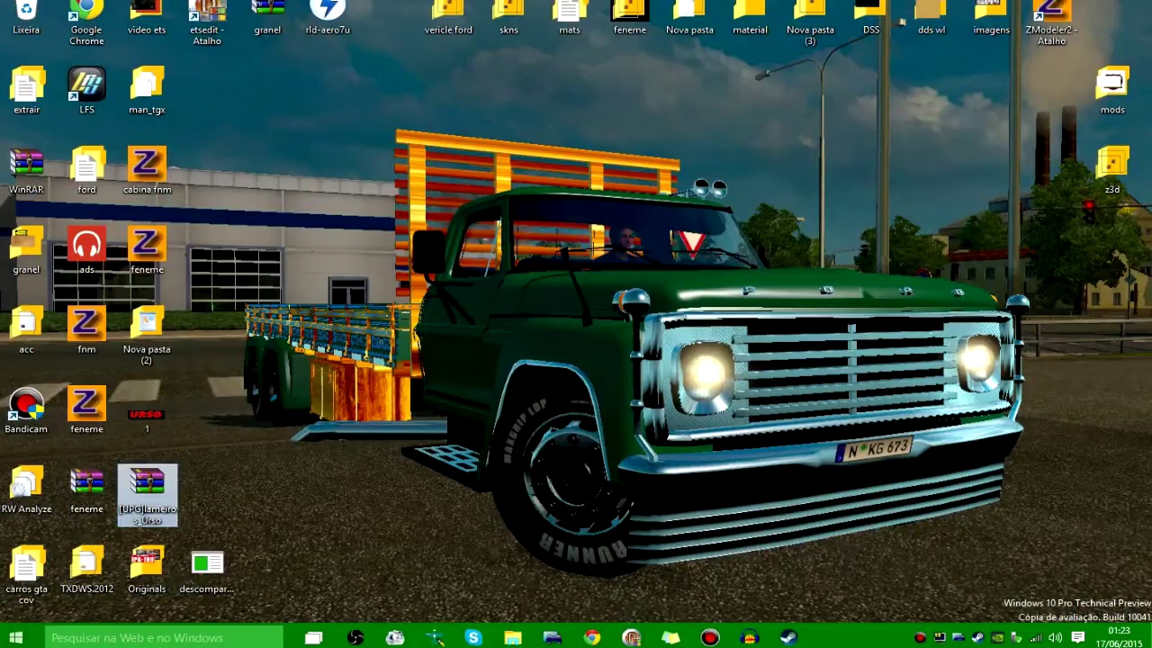
drag(146, 488, 341, 270)
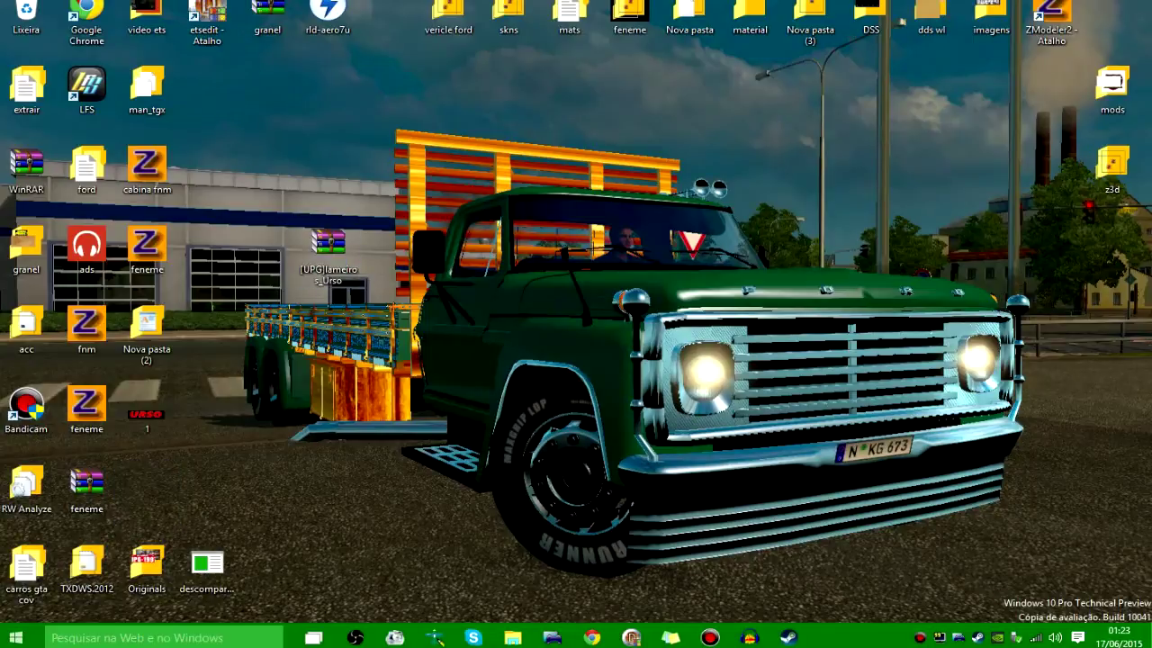
Rename the copied archive to [UPG]lameiros_PERSONALIZADOS
key(F2)
key(End)
key(BackSpace)
key(BackSpace)
key(BackSpace)
key(BackSpace)
text(PERSONALIZADOS)
key(Return)
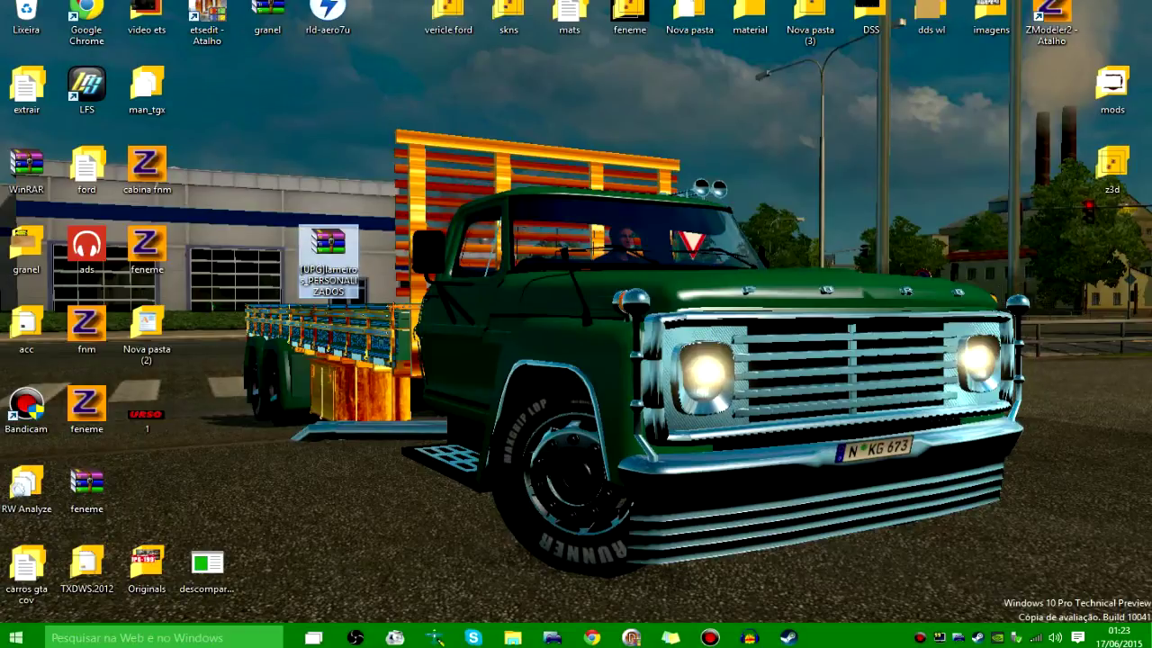
Move the copied archive elsewhere on the desktop and rename it to [UPG]lameiros_MEUS
drag(329, 245, 388, 164)
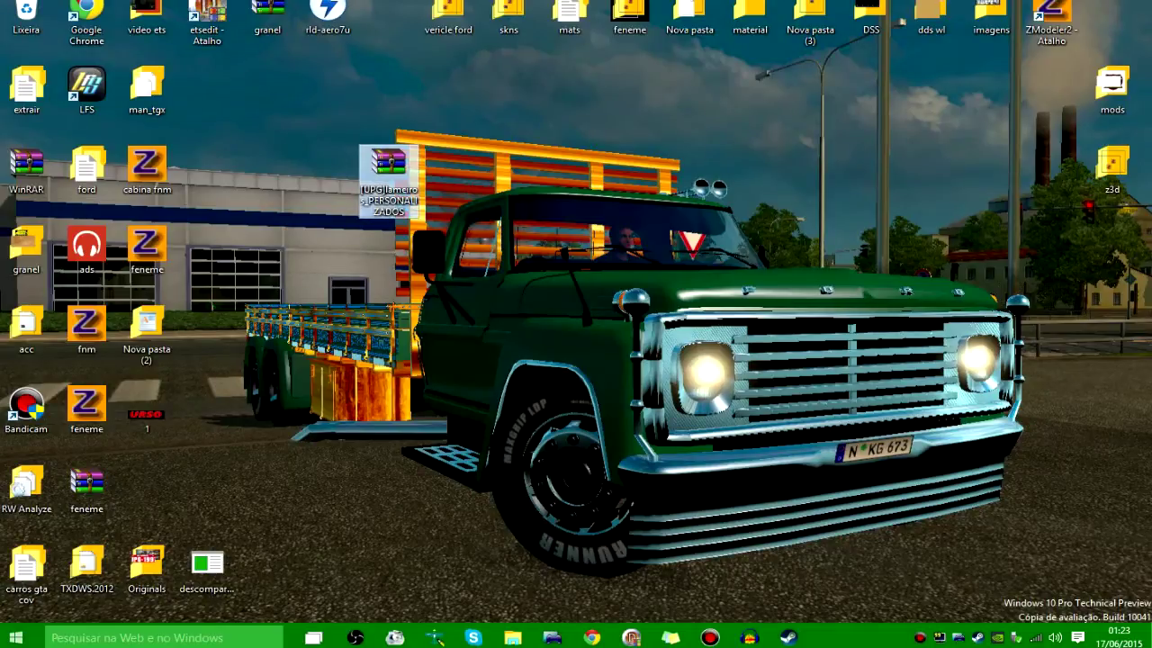
key(F2)
drag(407, 213, 370, 202)
text(MEUS)
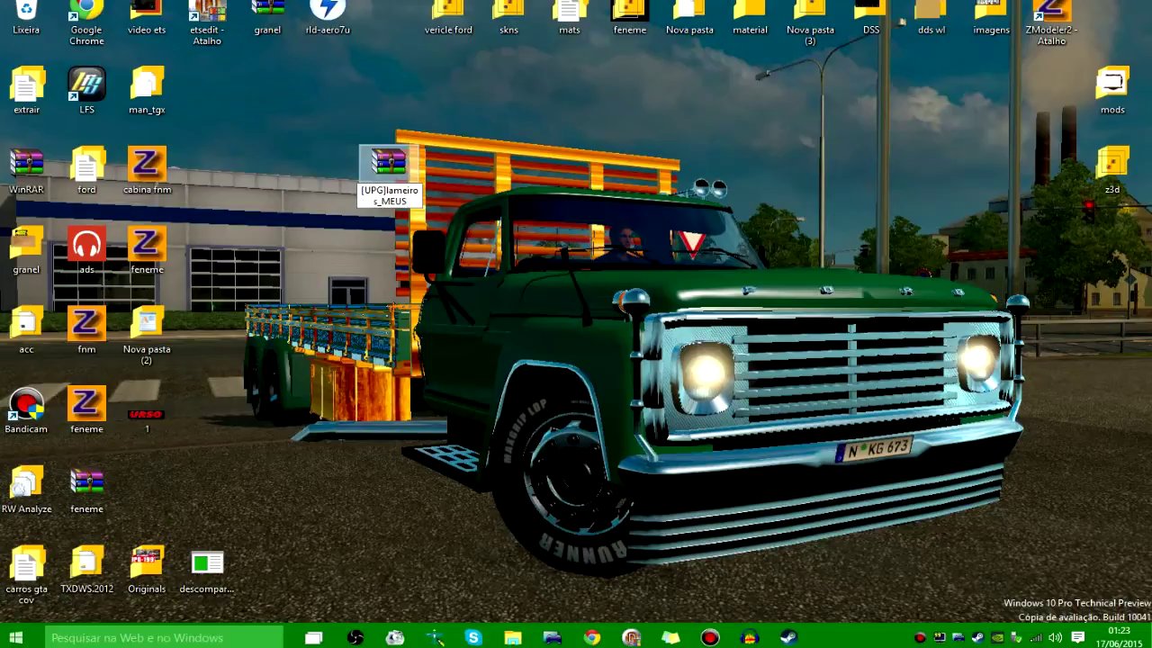
key(Return)
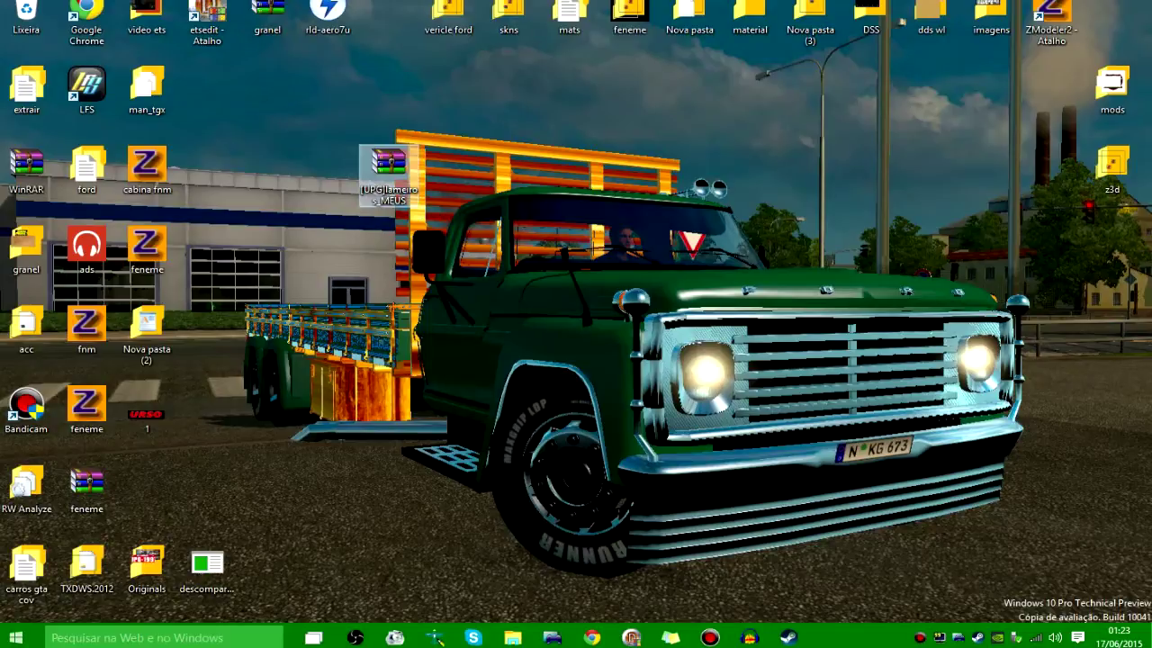
Open the [UPG]lameiros_MEUS archive in WinRAR and go through vehicle and truck to the folder holding the DDS textures
key(Return)
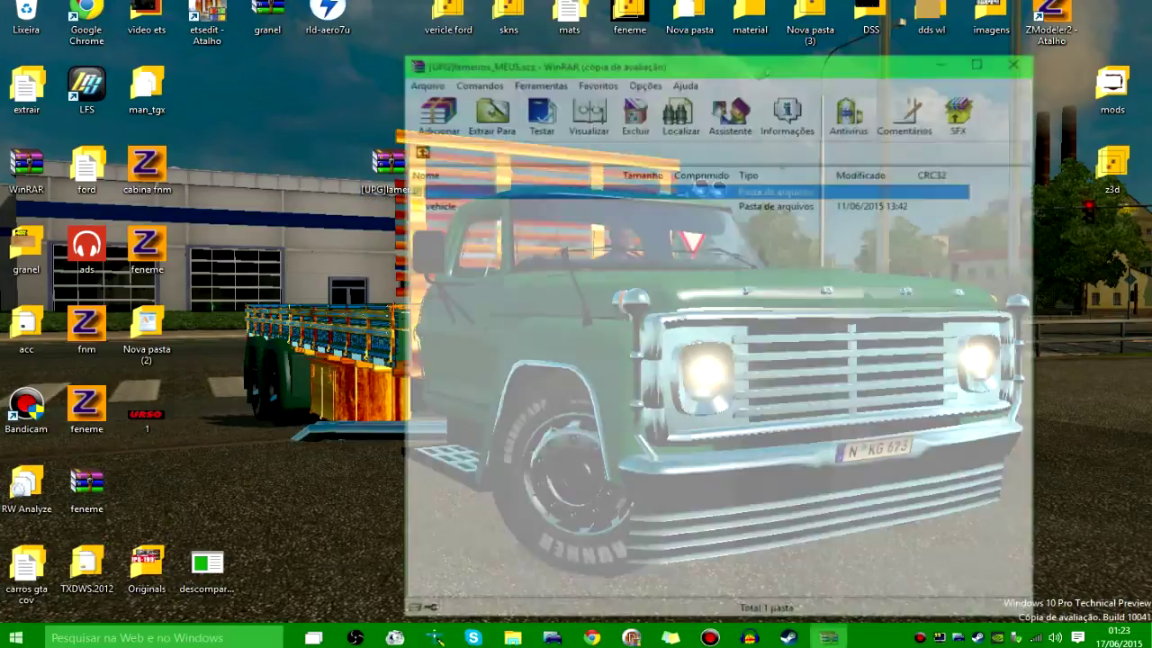
drag(477, 69, 470, 58)
drag(630, 58, 708, 48)
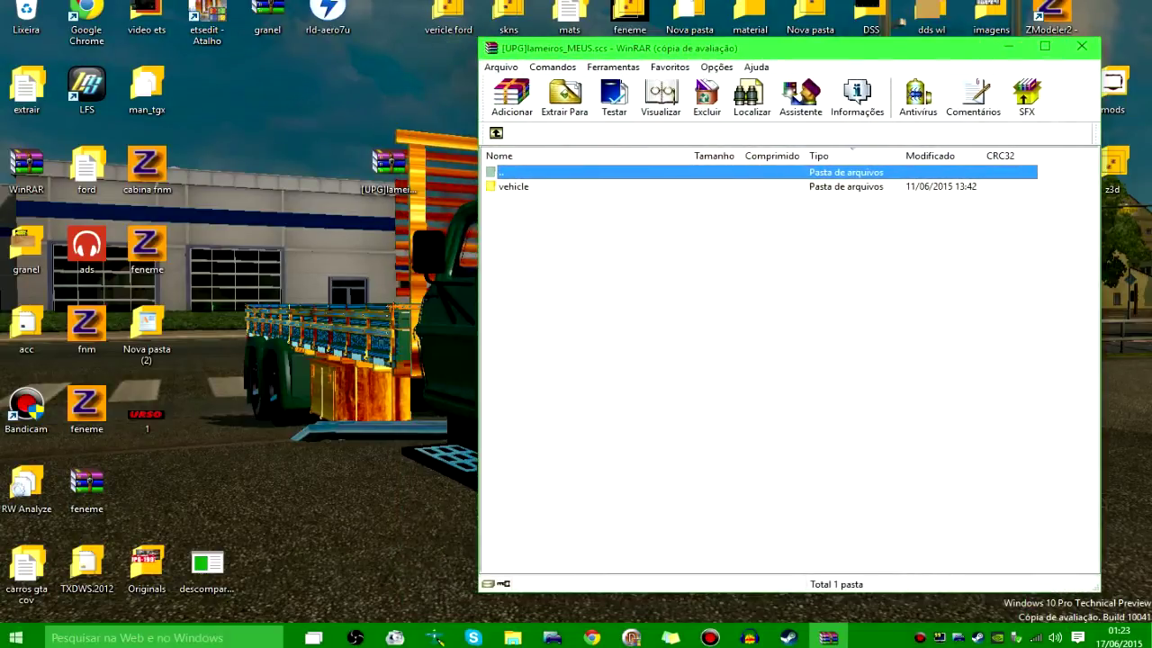
double_click(513, 186)
double_click(513, 186)
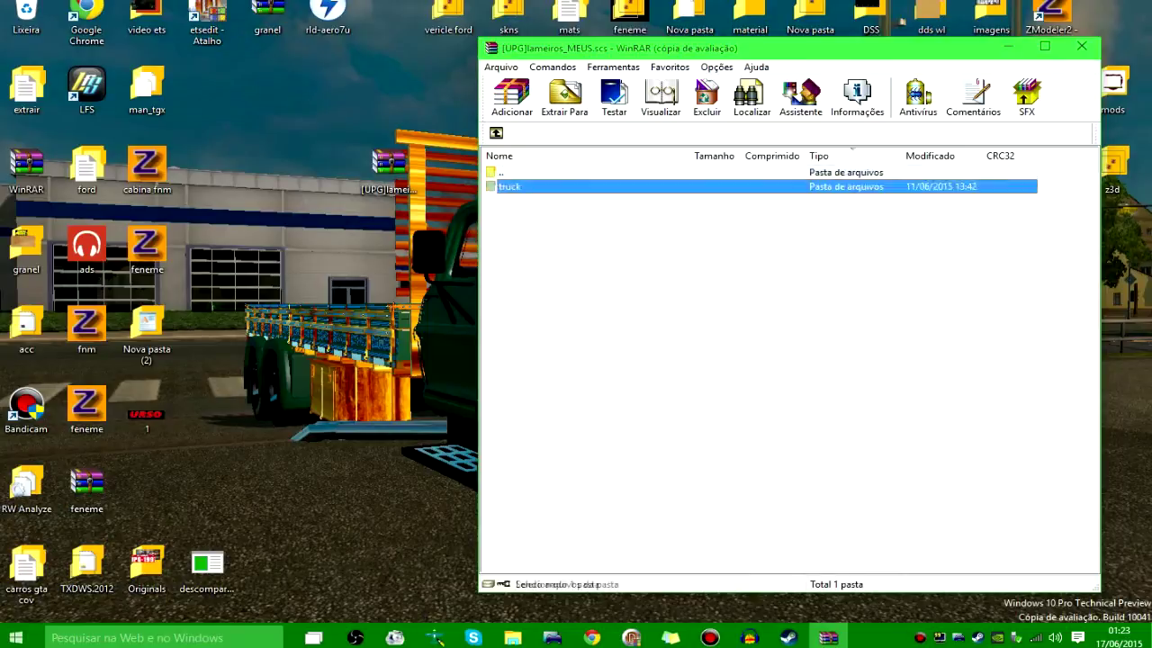
double_click(514, 186)
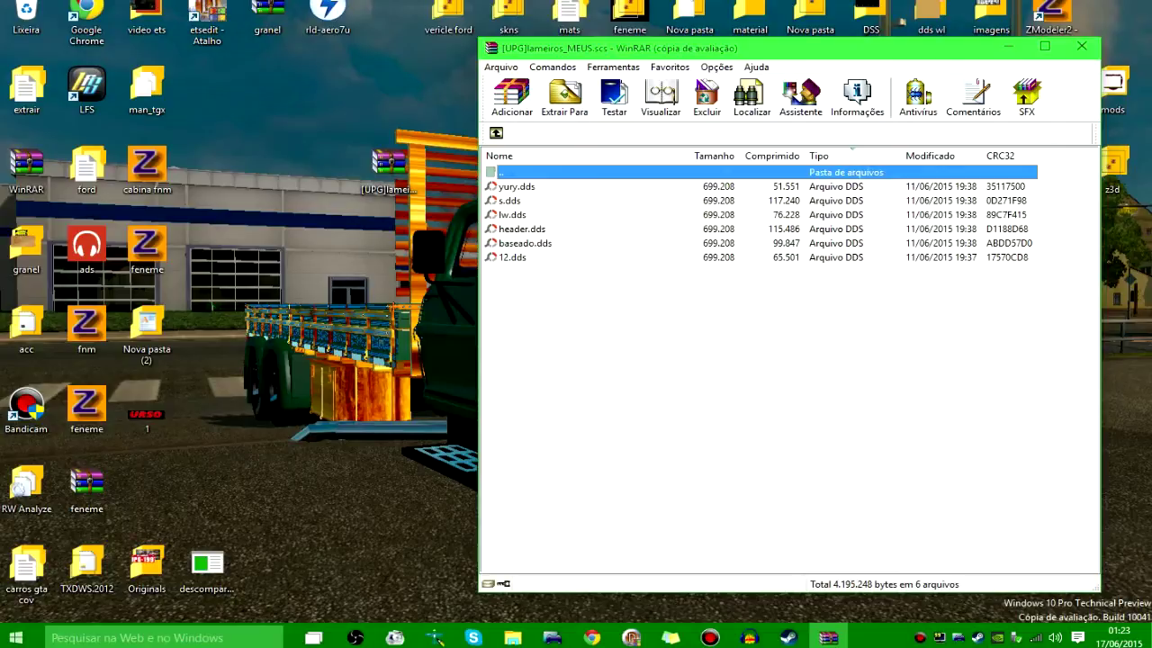
Extract header.dds from the archive to the desktop
click(522, 229)
drag(522, 228, 329, 252)
right_click(346, 261)
click(328, 301)
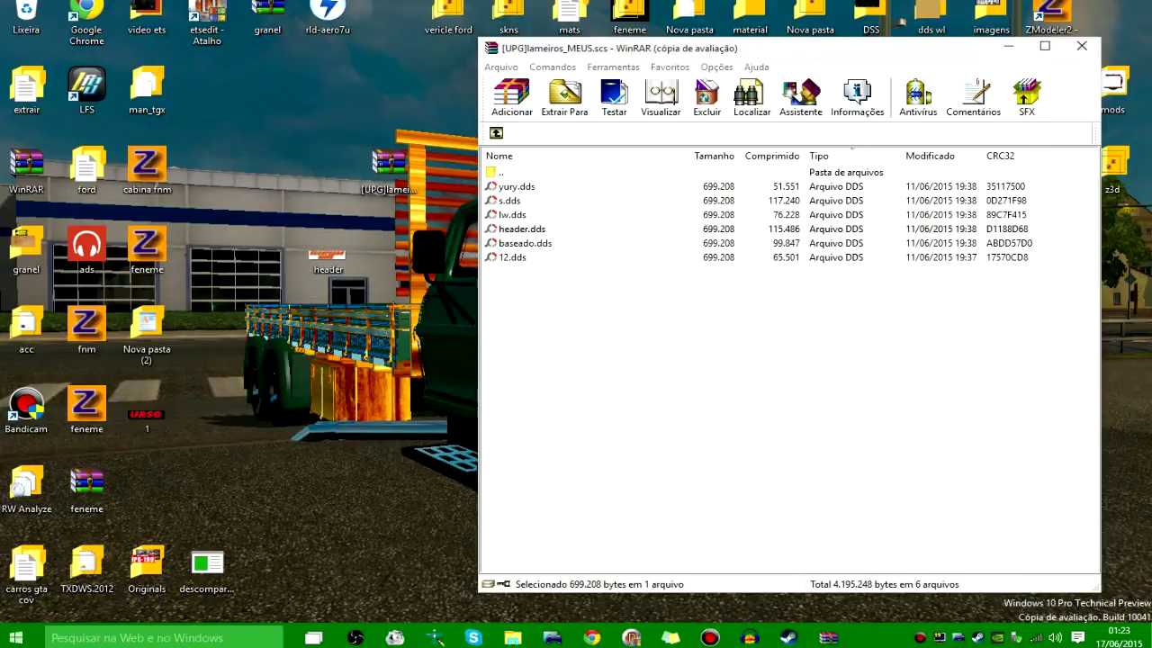
Move the exported URSO texture next to the archive window and rename it to lw
drag(147, 418, 328, 348)
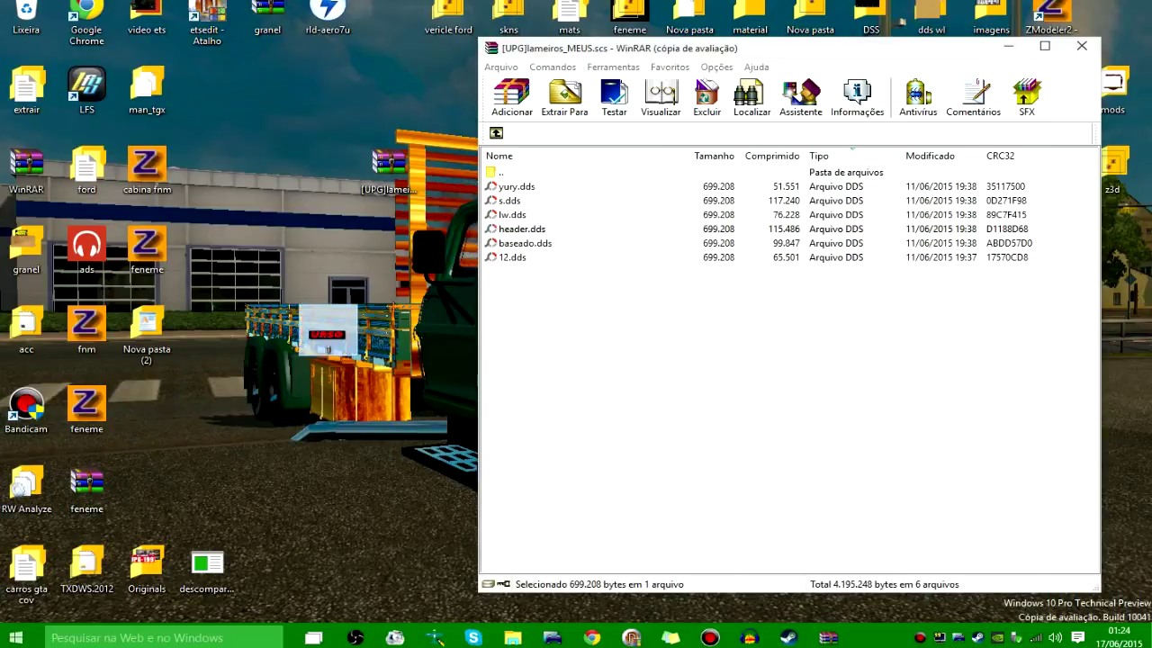
drag(329, 347, 329, 349)
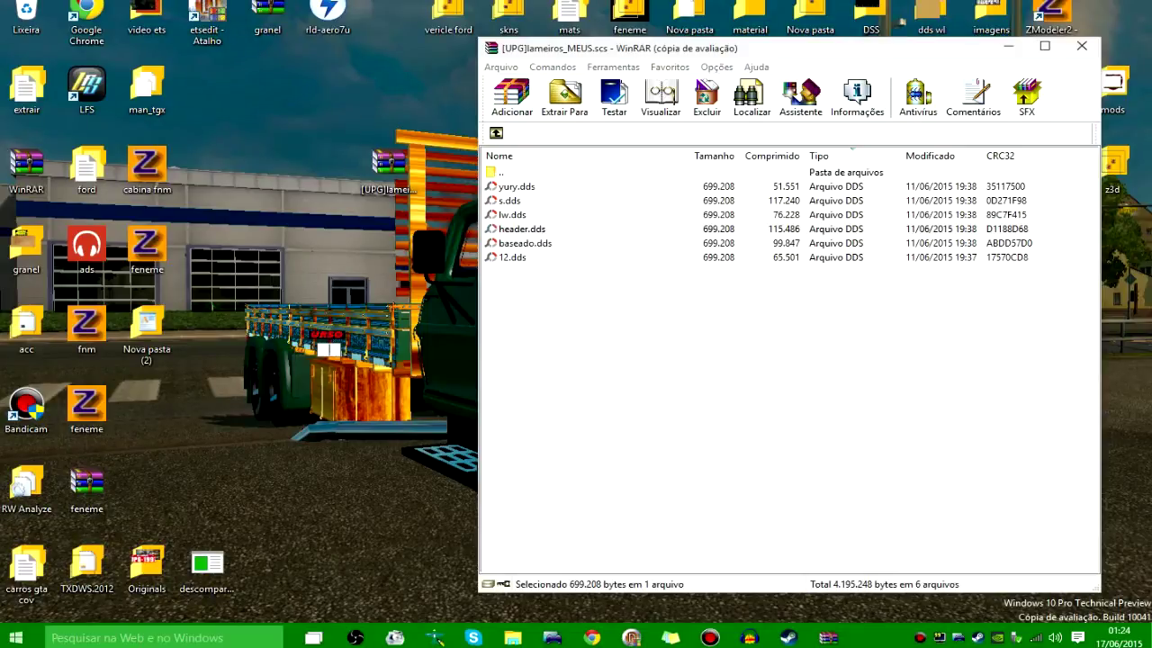
key(Return)
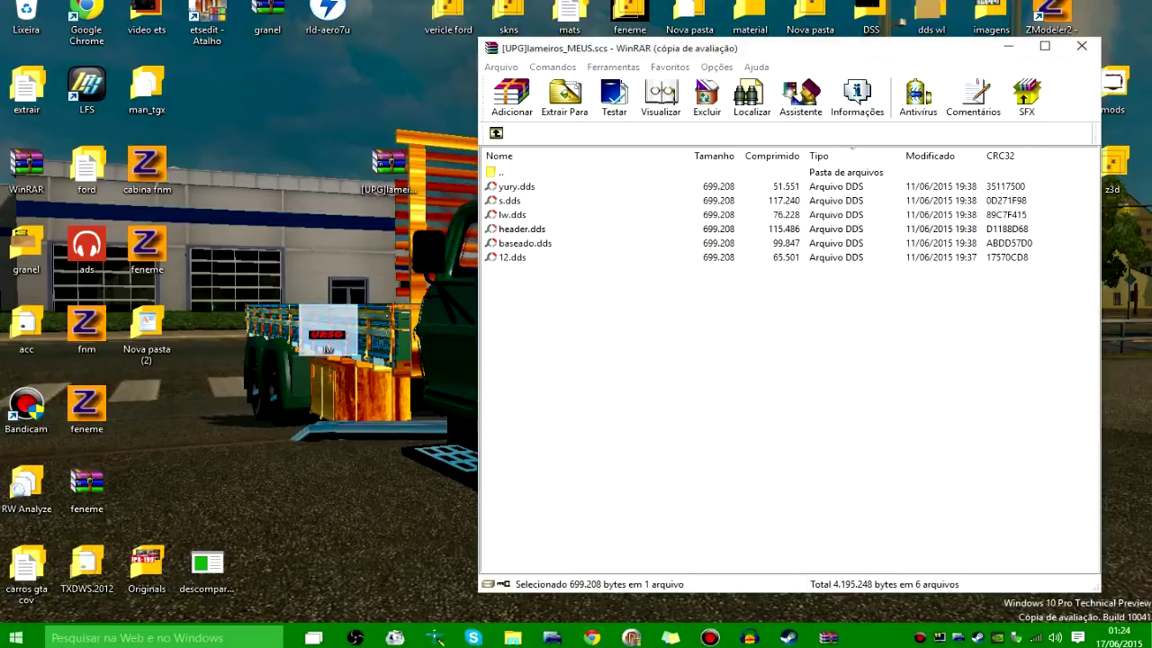
Replace lw.dds in the archive with the new lw texture from the desktop
click(512, 215)
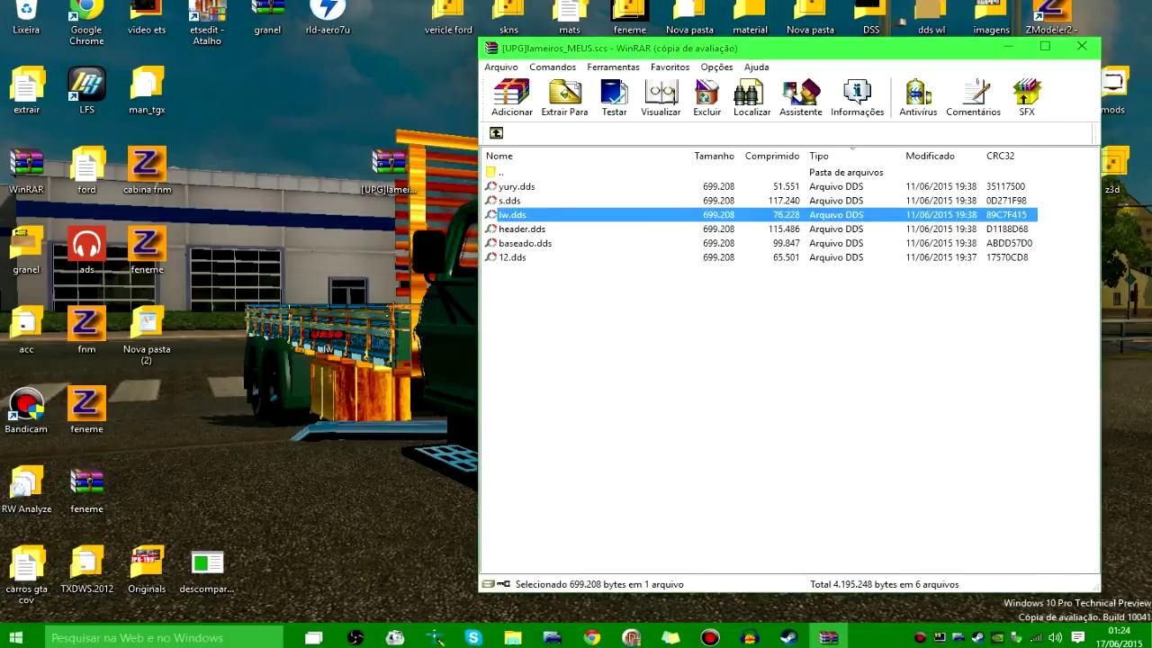
key(Delete)
key(Return)
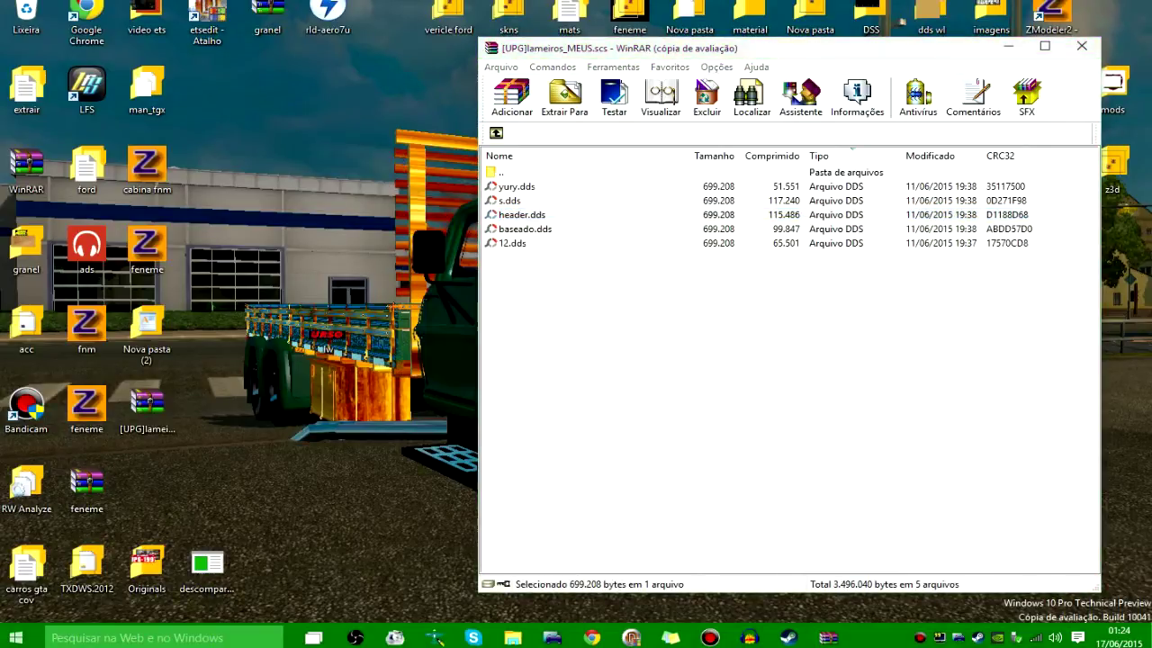
drag(320, 342, 558, 312)
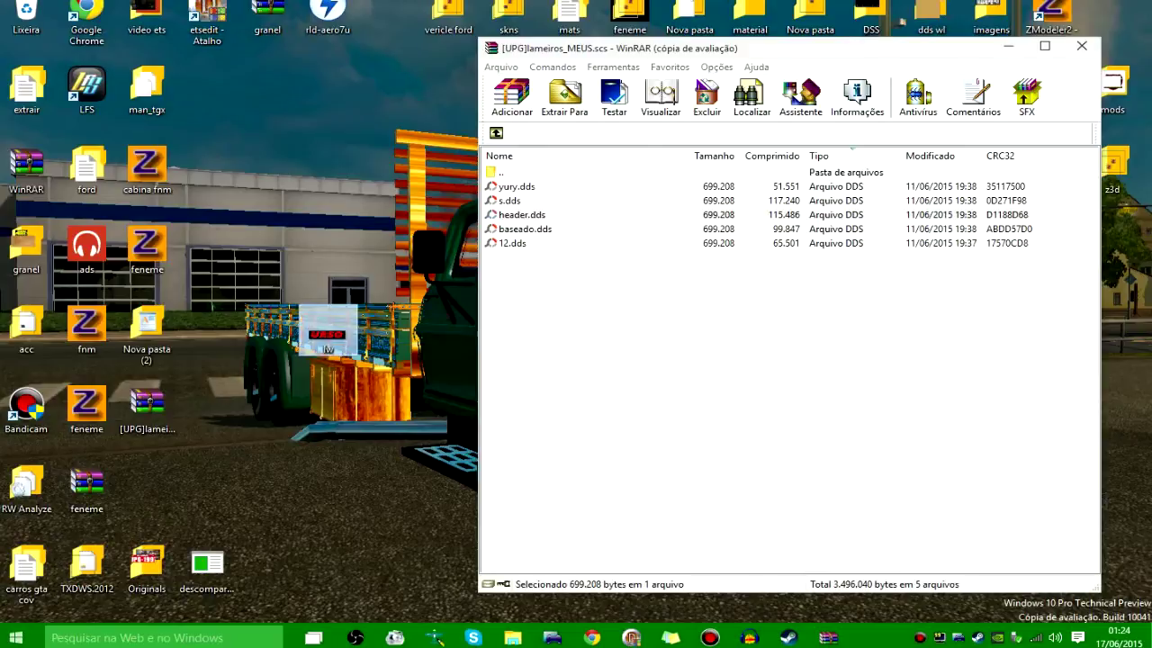
drag(328, 334, 576, 324)
key(Return)
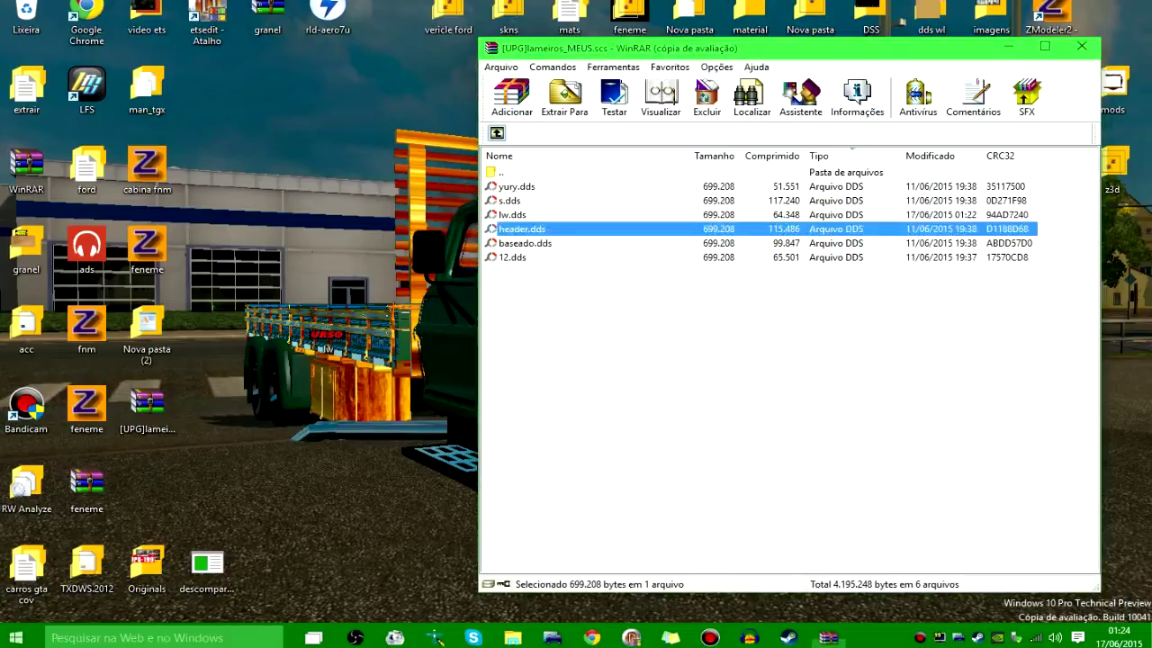
Go up in the archive to the folder containing lam_01, and check the contents of the desktop's imagens folder
click(496, 133)
key(Return)
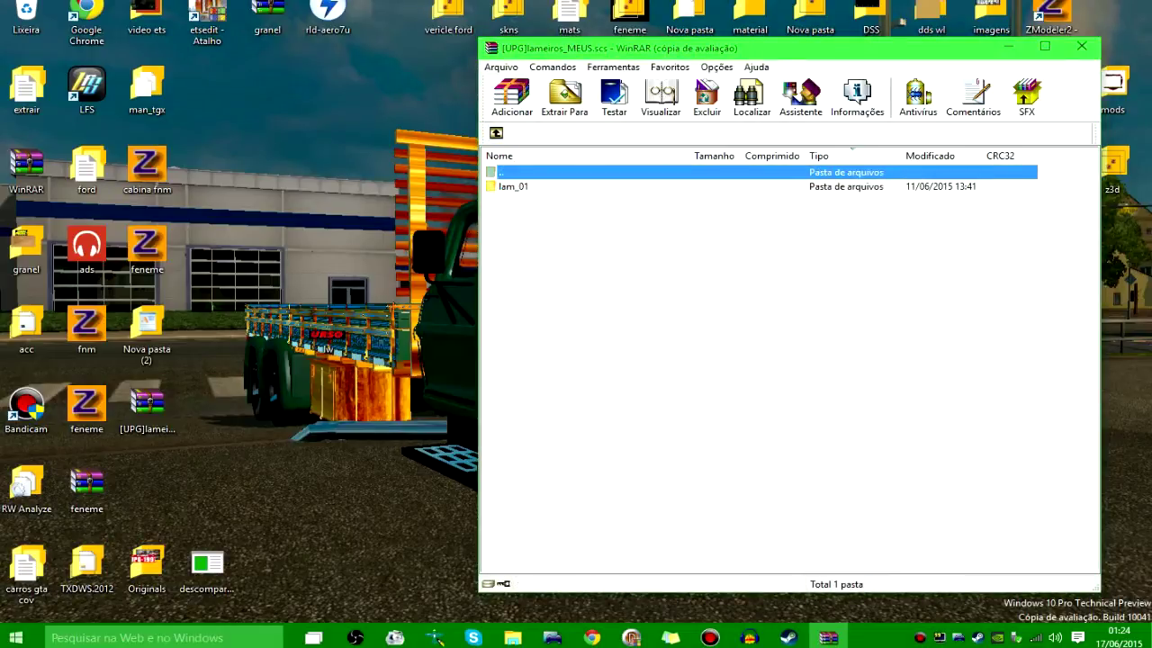
drag(792, 48, 801, 128)
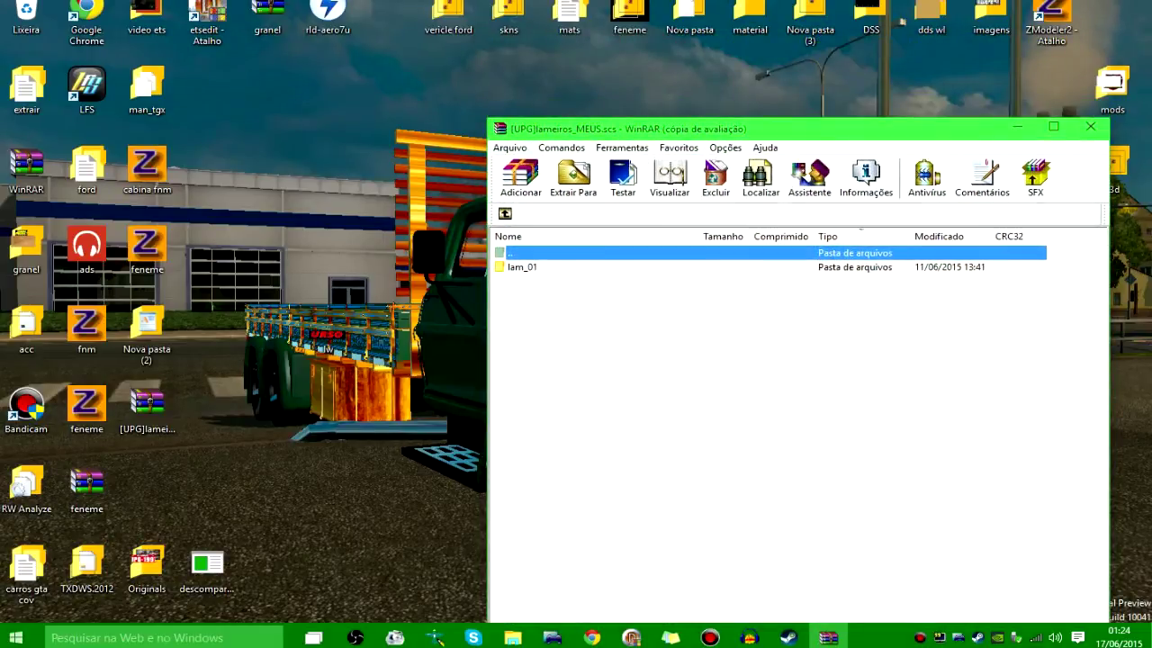
double_click(991, 13)
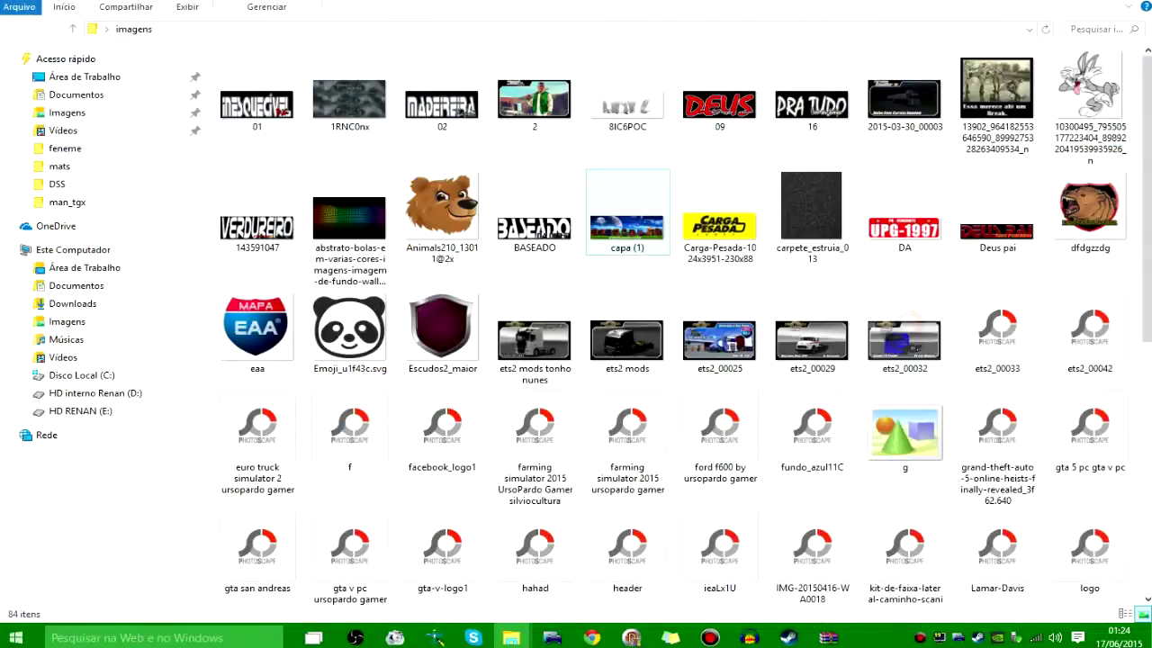
click(1132, 1)
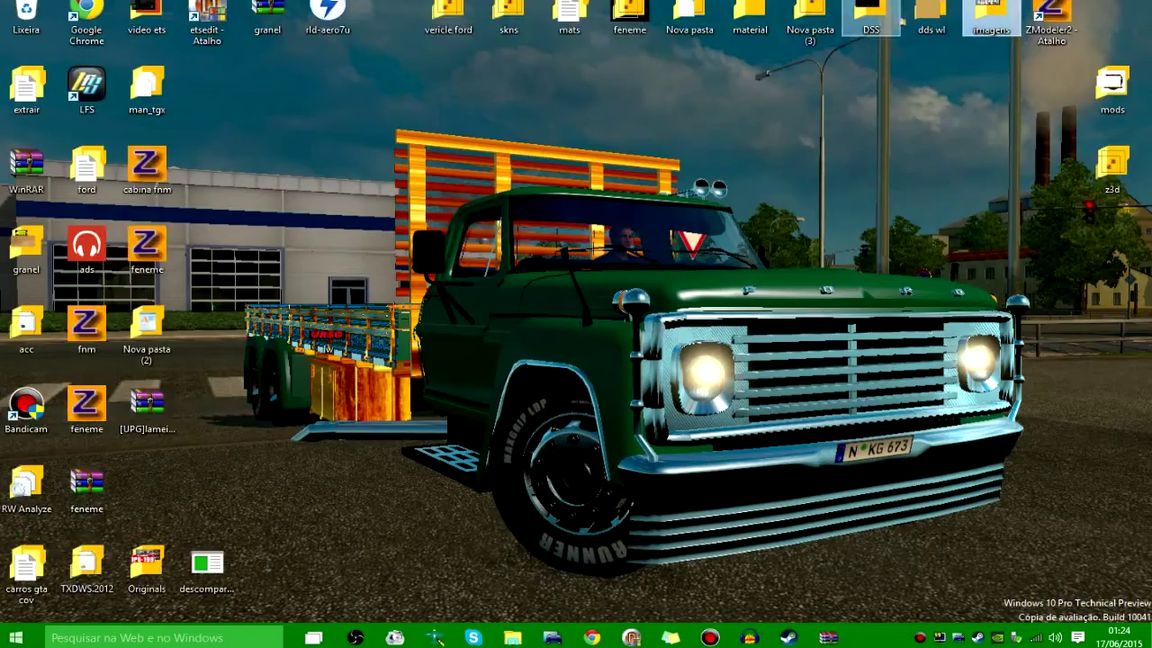
Examine the [UPG]Lameiros_Netstoc archive in z3d\lameiros\netstoc down to its DDS textures, and return to the lameiros folder
double_click(1112, 166)
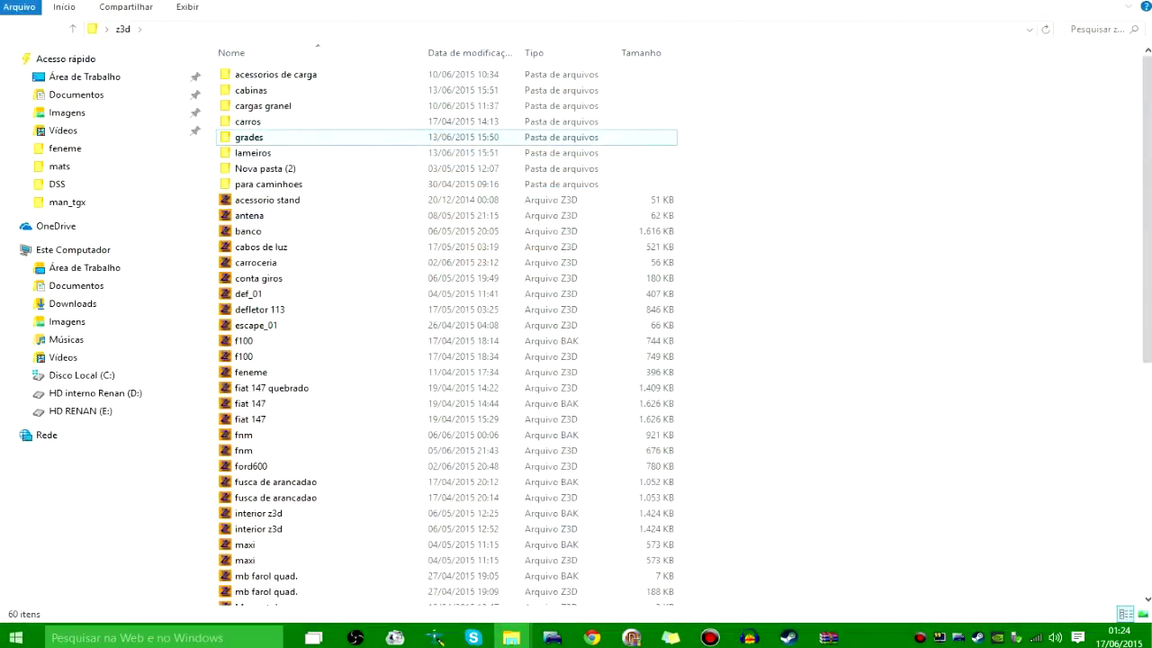
double_click(270, 149)
double_click(343, 90)
key(alt+Left)
double_click(513, 86)
double_click(342, 90)
key(Return)
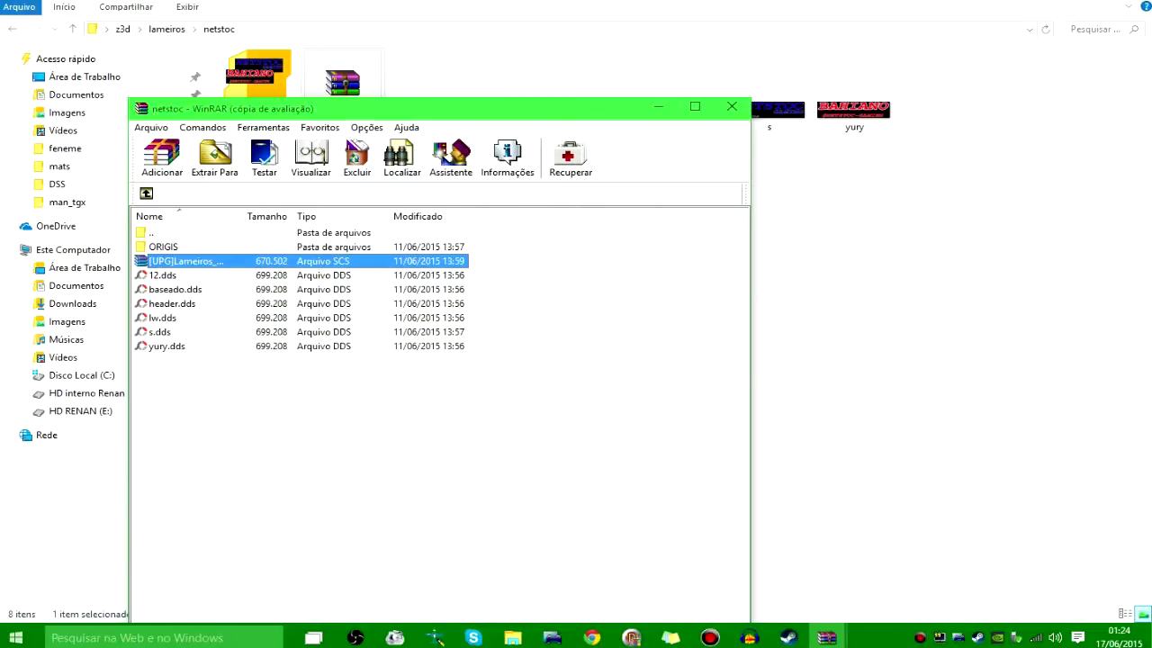
key(Return)
key(Down)
key(Return)
key(Down)
key(Return)
key(Down)
key(Return)
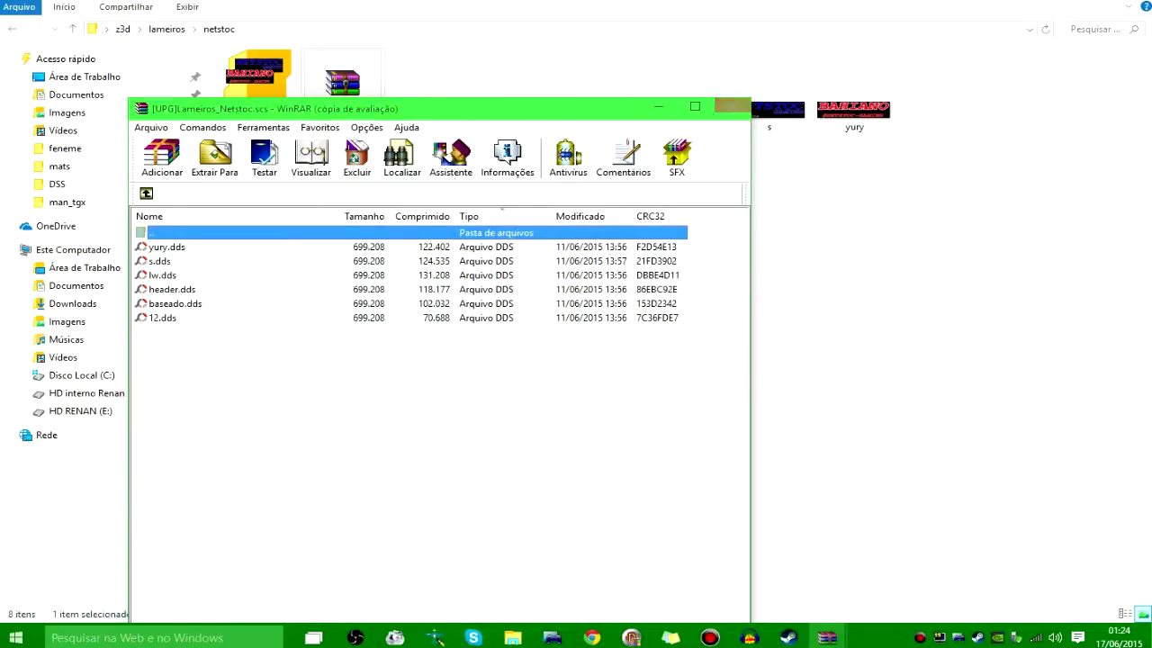
click(732, 107)
key(BackSpace)
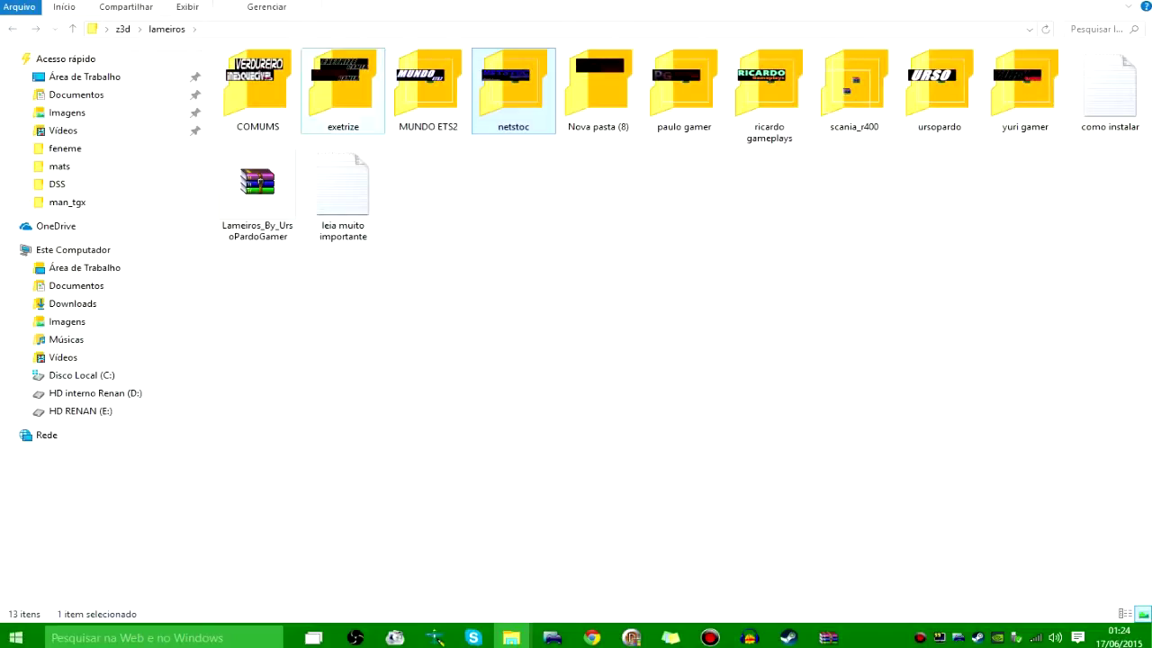
Extract [UPG]Lameiros_Urso from the Lameiros_By_UrsoPardoGamer archive into the lameiros folder and open it to the level with scania_r400 and lam_01
key(Home)
key(Return)
key(BackSpace)
key(Down)
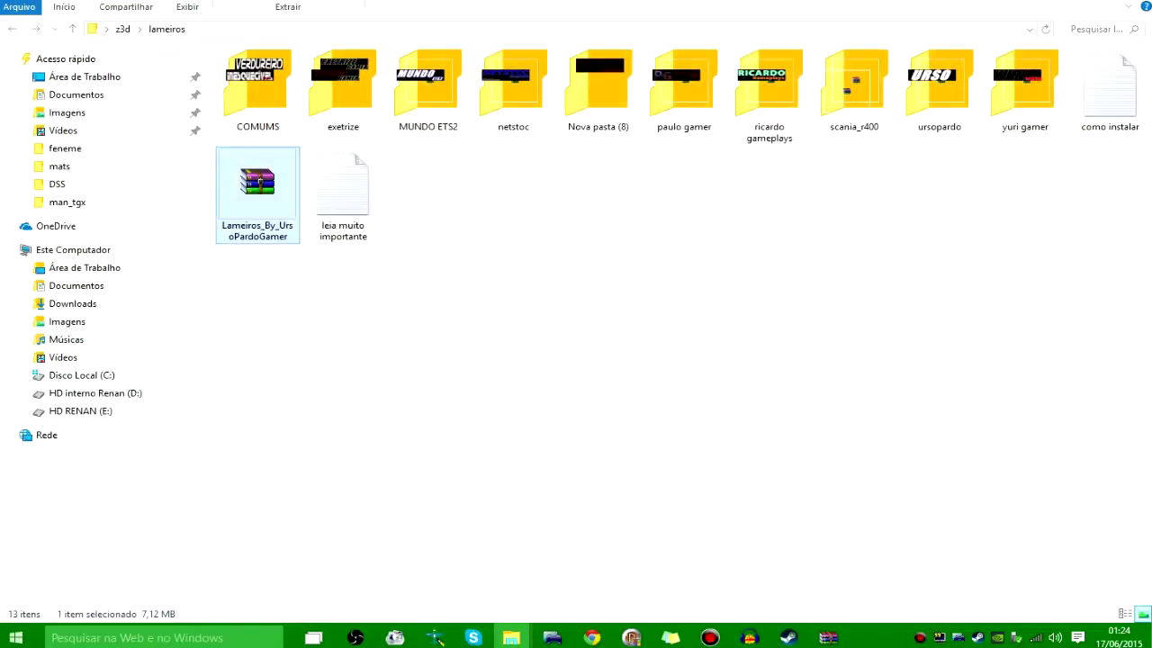
key(Return)
drag(229, 309, 899, 360)
key(Return)
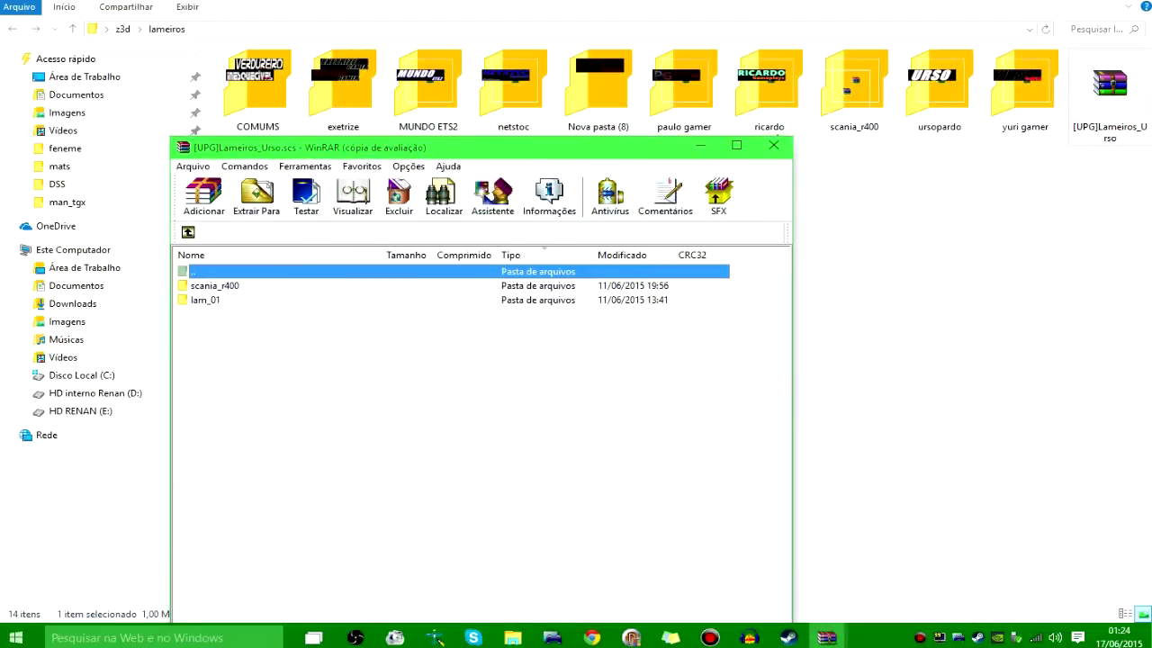
Arrange the [UPG]Lameiros_Urso archive window beside the desktop's lw texture and open the archive's scania_r400 folder
key(super+d)
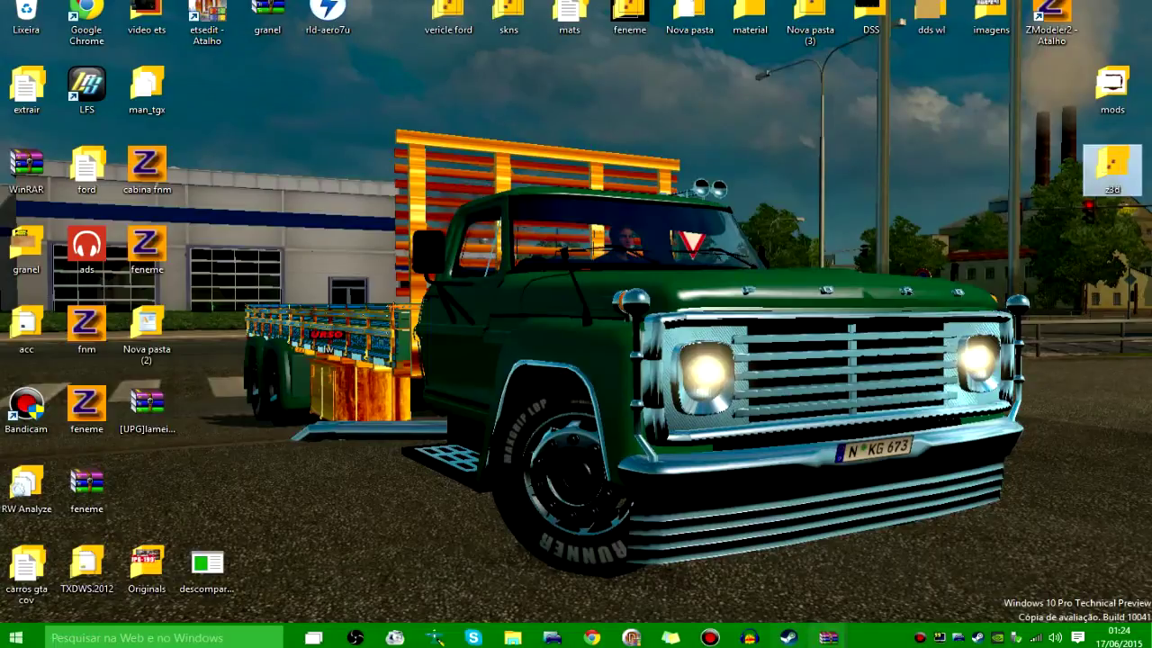
click(829, 637)
click(902, 515)
click(814, 515)
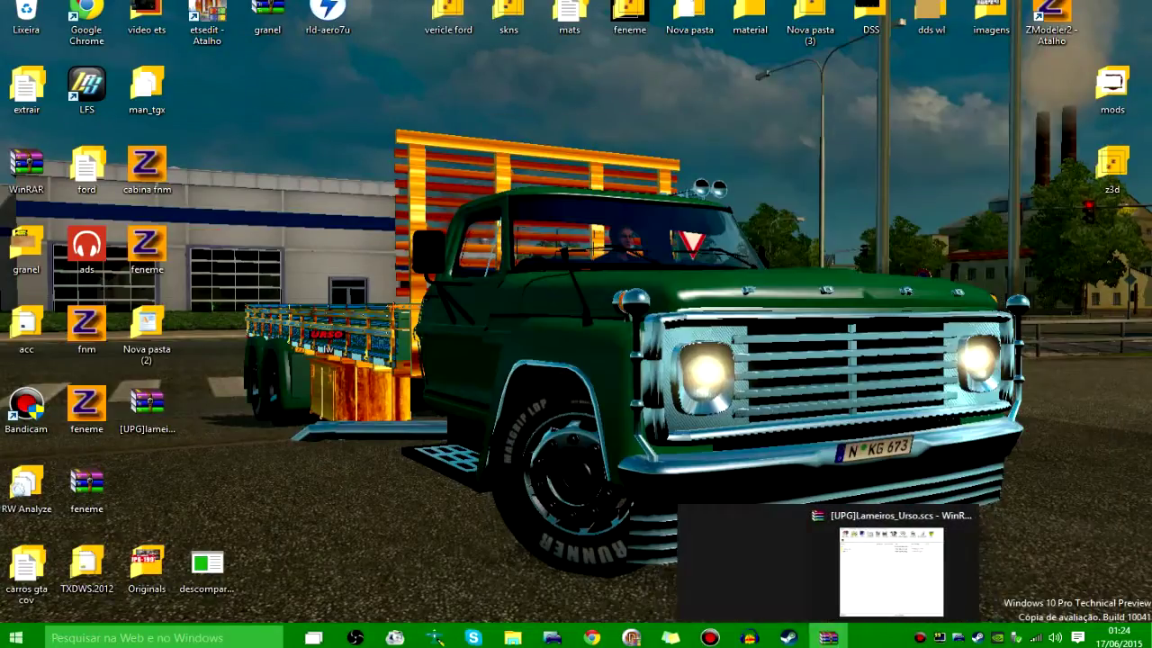
click(832, 568)
drag(504, 144, 836, 63)
double_click(600, 200)
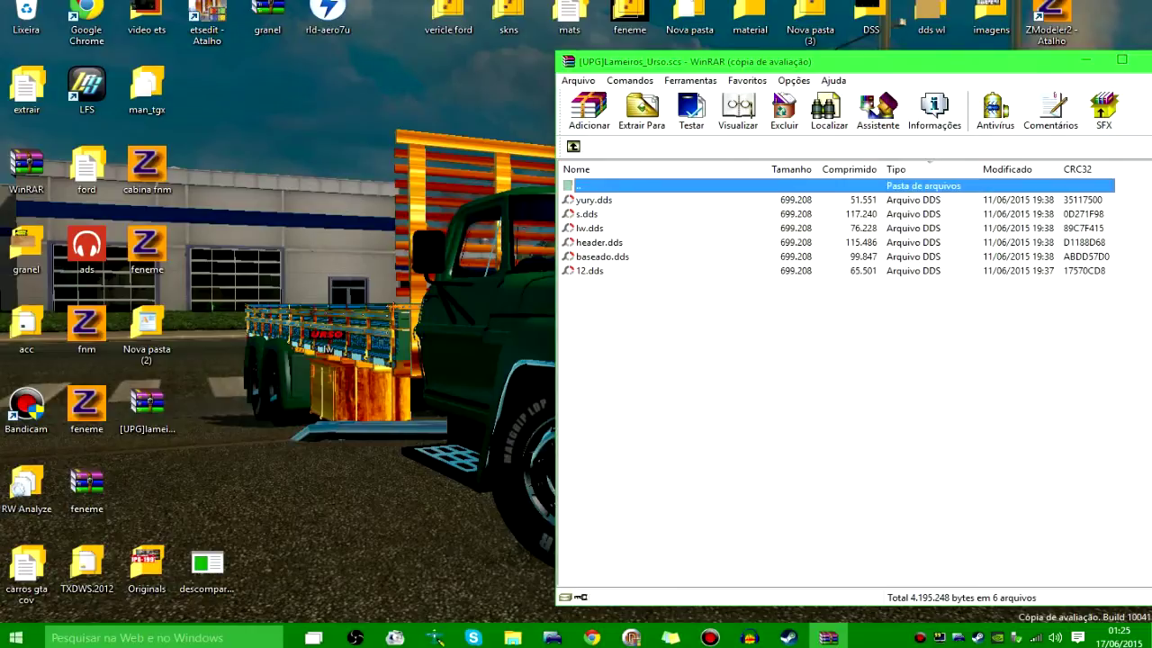
Replace lw.dds in the archive's scania_r400 folder with the lw texture from the desktop
drag(328, 329, 680, 395)
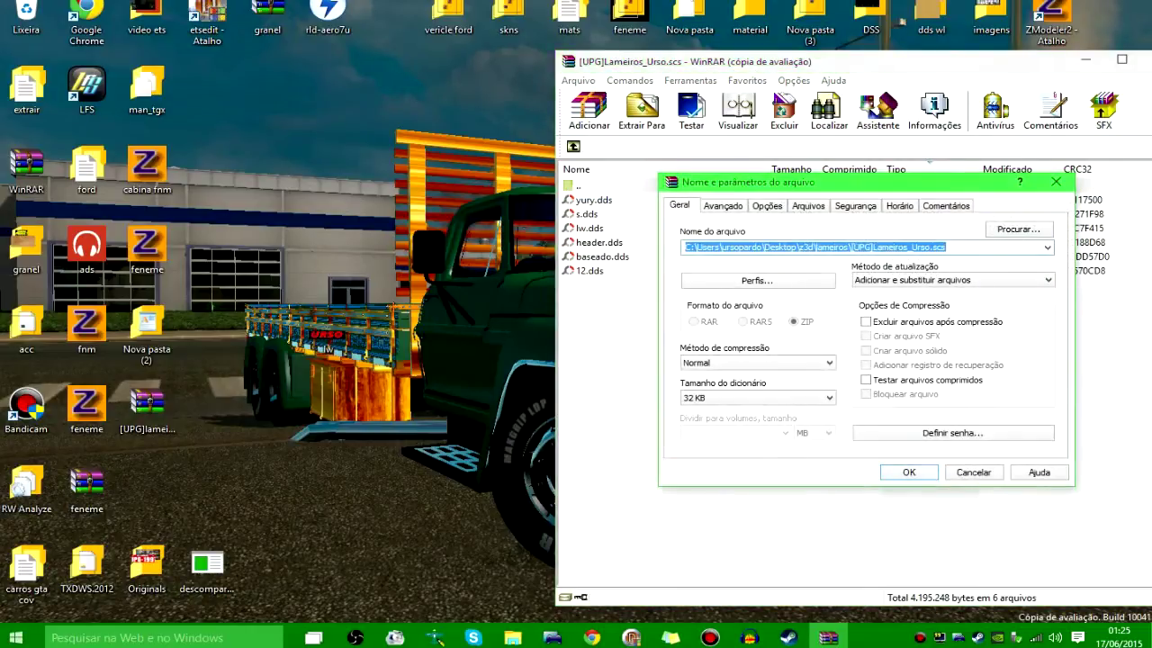
key(Escape)
key(Return)
key(Up)
key(Up)
key(Down)
key(Return)
drag(328, 329, 684, 396)
key(Return)
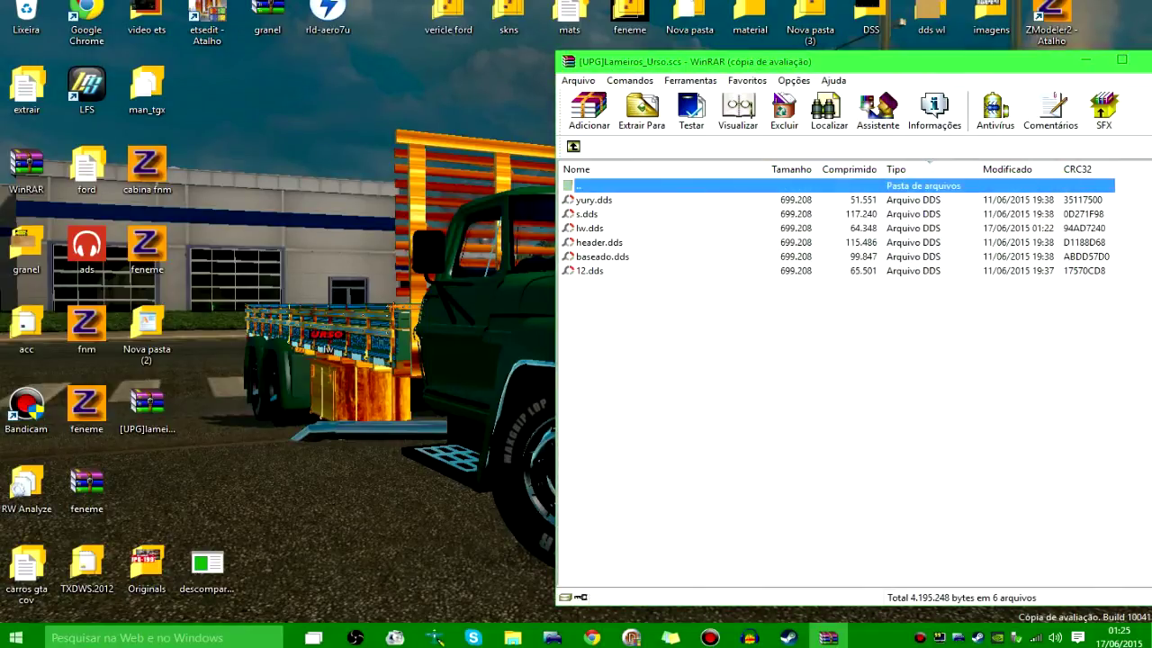
Close the archive and return to the z3d\lameiros folder
drag(945, 61, 834, 60)
click(1048, 58)
double_click(1112, 164)
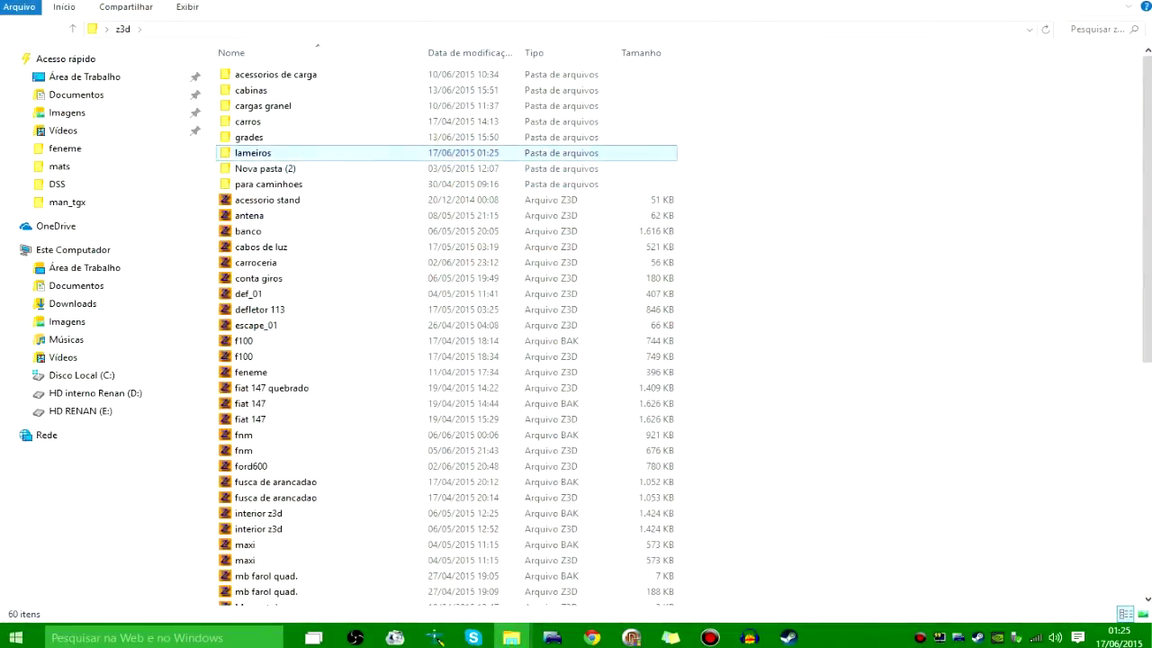
double_click(252, 153)
key(Down)
key(Return)
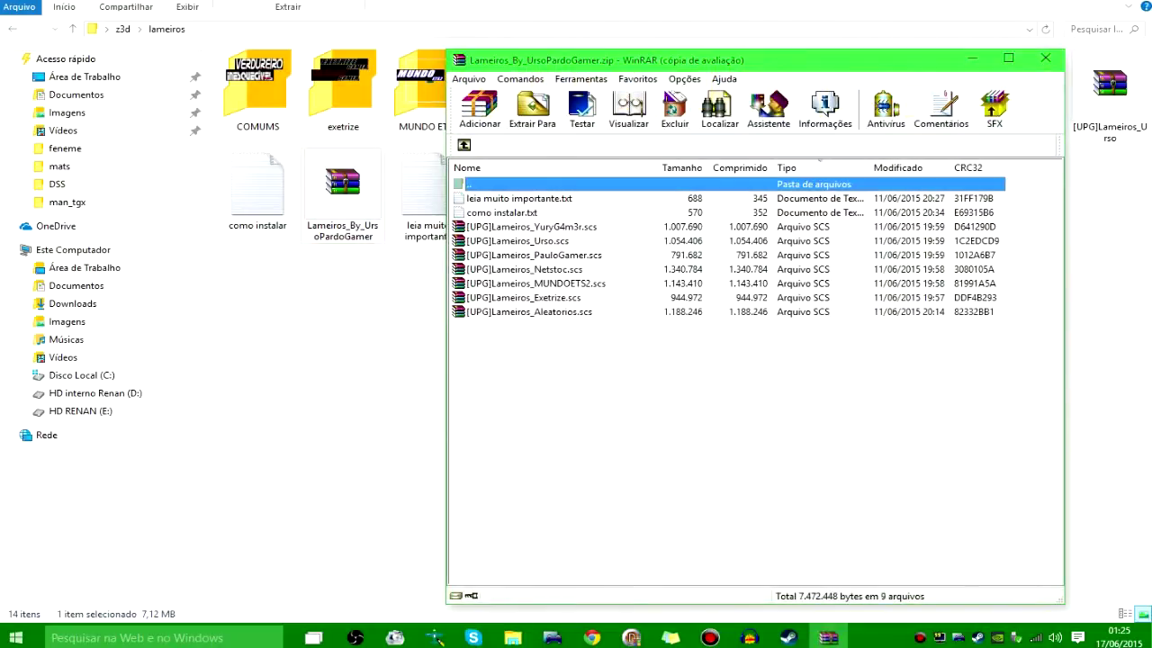
click(1045, 58)
Check the lw.dds entry among the scania_r400 textures in [UPG]Lameiros_Urso, and close the archive and folder windows
double_click(1109, 90)
double_click(482, 198)
double_click(481, 198)
click(486, 198)
key(Return)
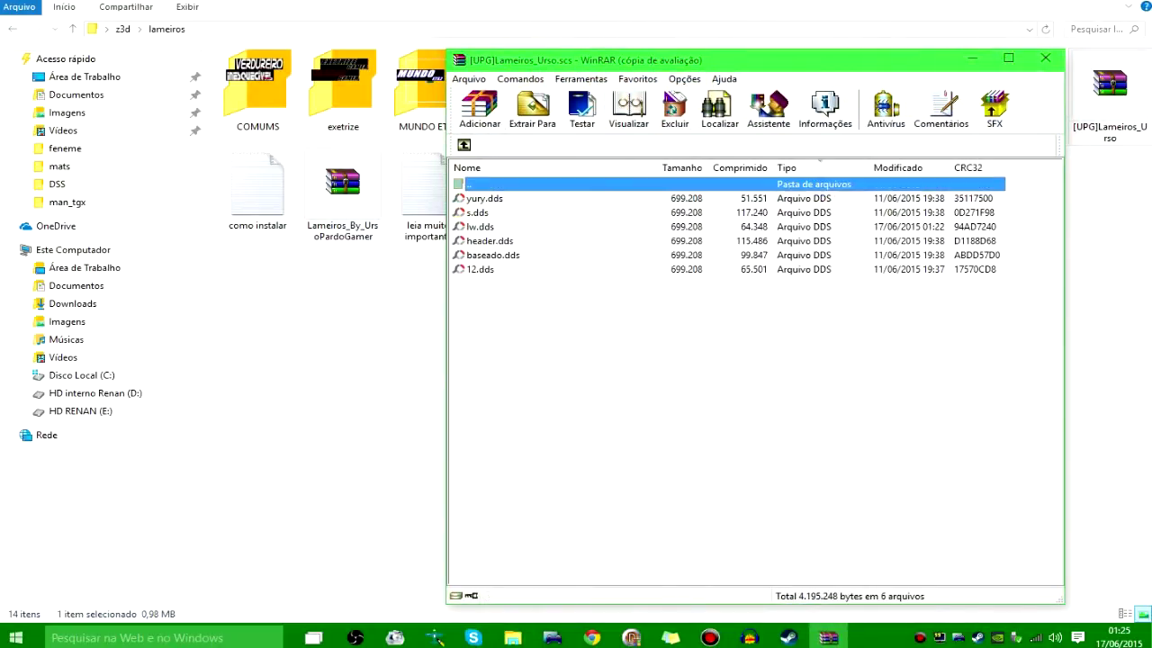
click(1046, 58)
click(1136, 2)
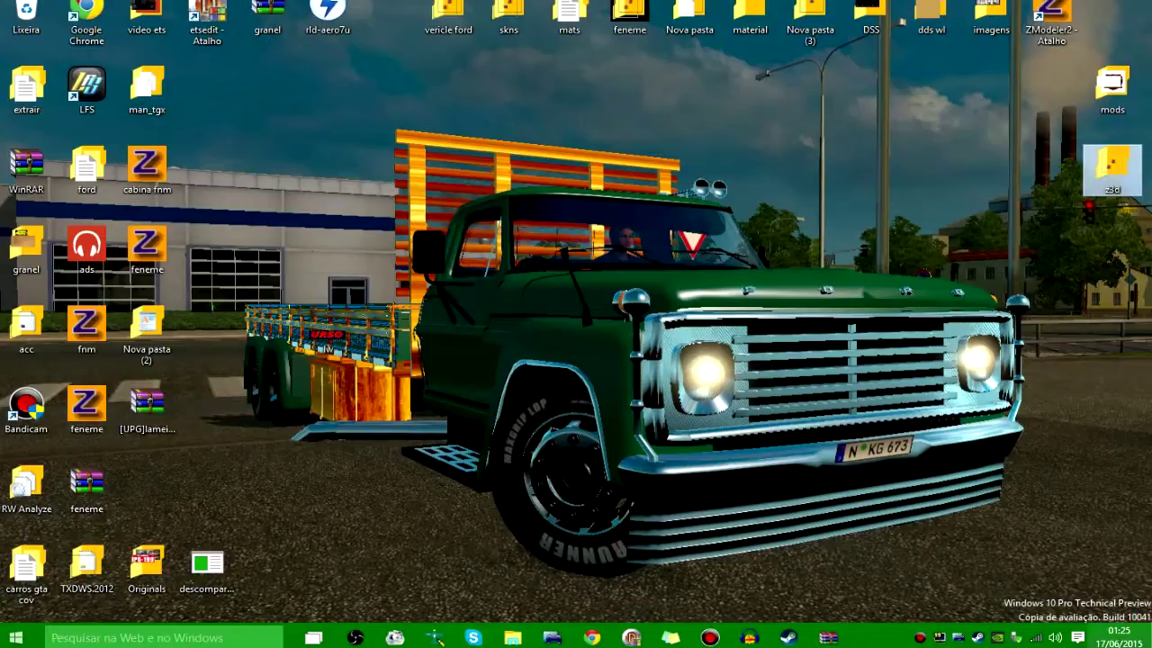
Put a copy of [UPG]Lameiros_Urso on the desktop and delete the older [UPG]lameiros archive there
click(147, 493)
click(147, 412)
key(Delete)
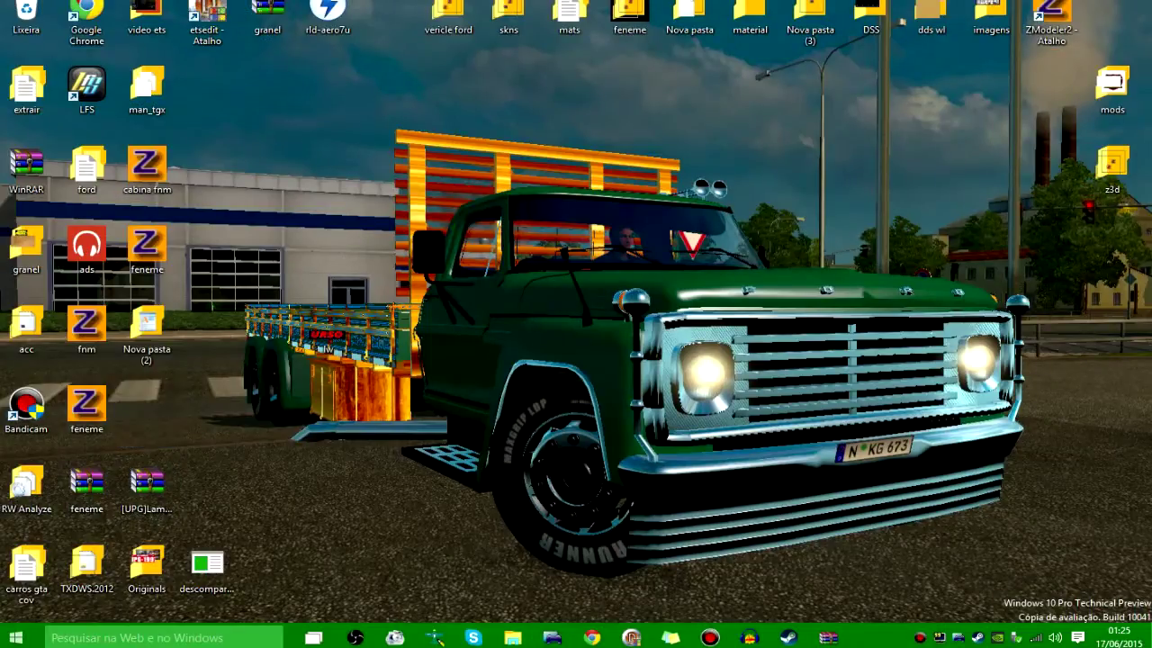
Move the [UPG]Lameiros_Urso archive to a free spot on the desktop and rename it [UPG]Lameiros_meu
drag(146, 490, 508, 173)
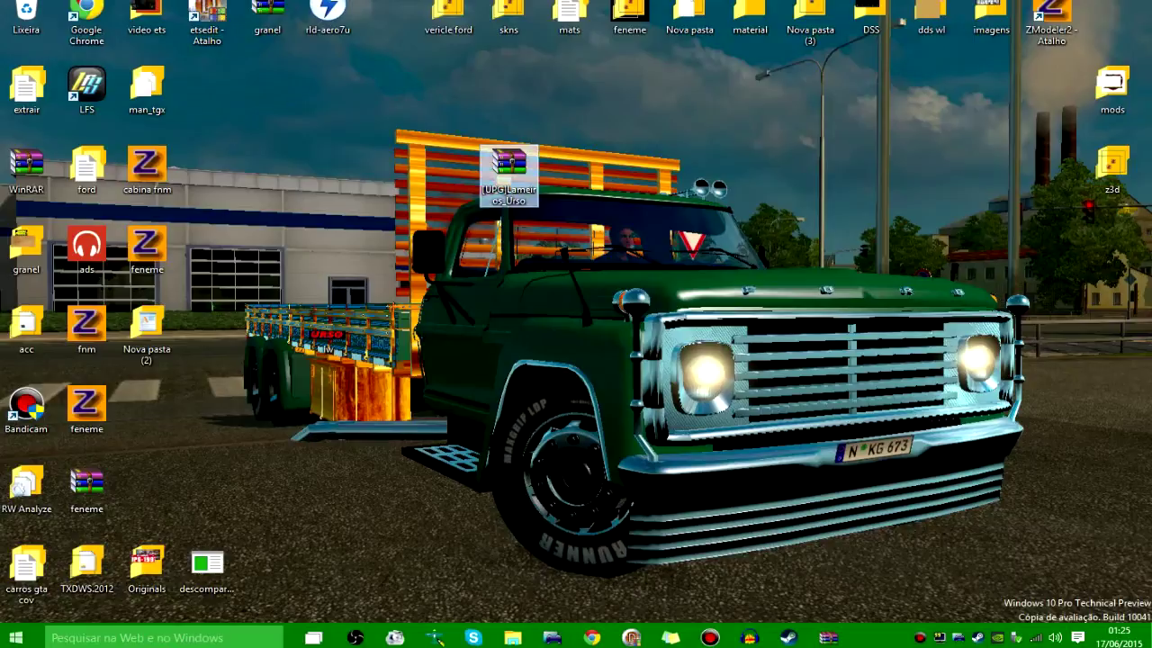
key(F2)
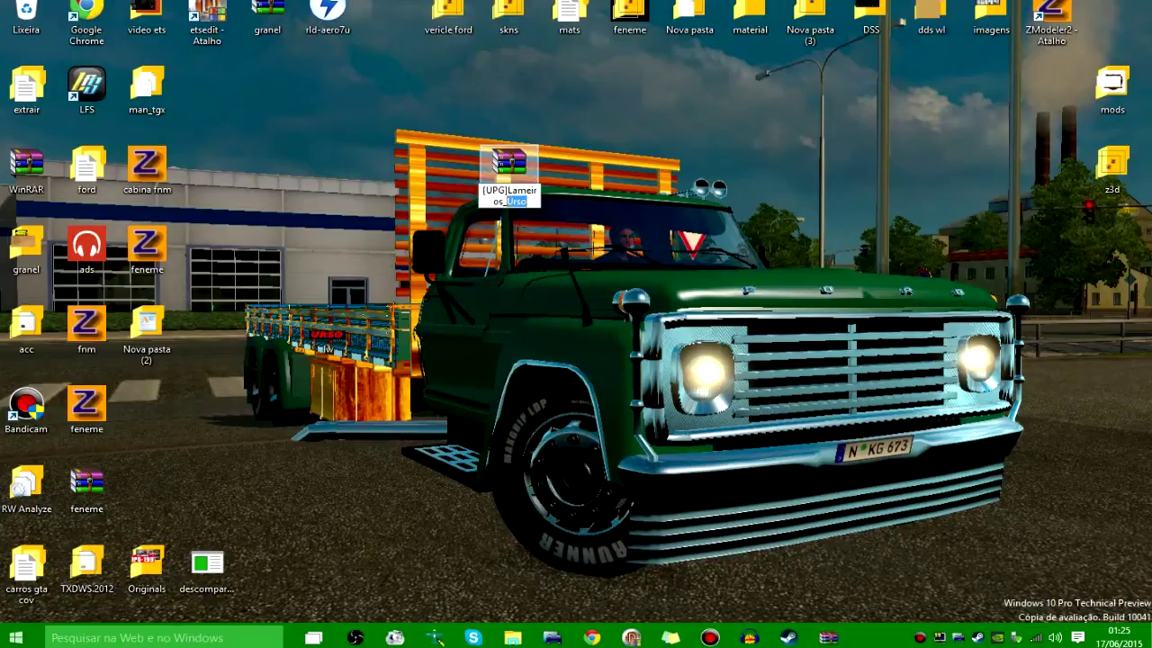
key(Return)
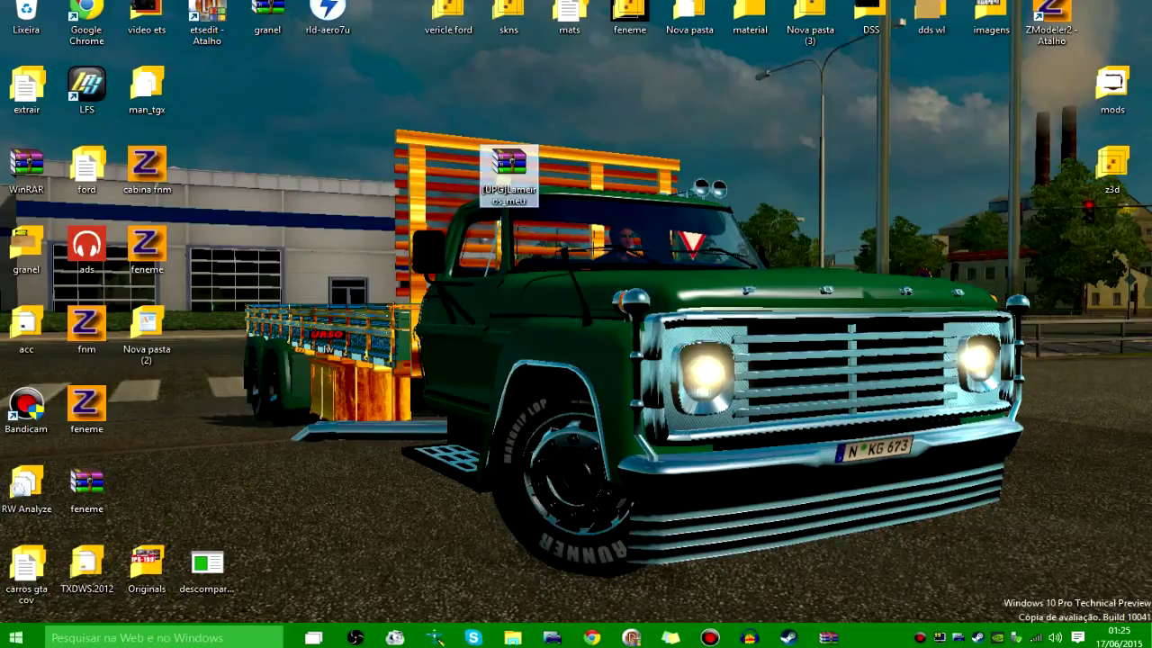
Open the [UPG]Lameiros_meu archive beside the desktop's lw texture, down to the DDS textures in scania_r400
double_click(509, 167)
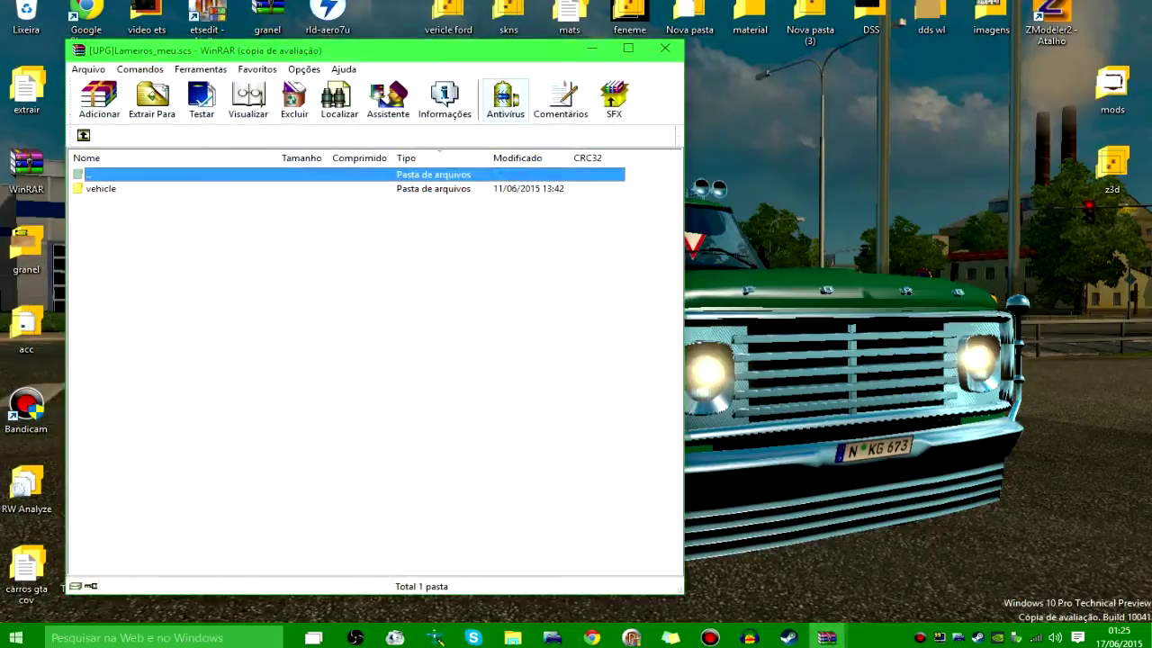
drag(508, 48, 936, 58)
double_click(540, 195)
double_click(540, 195)
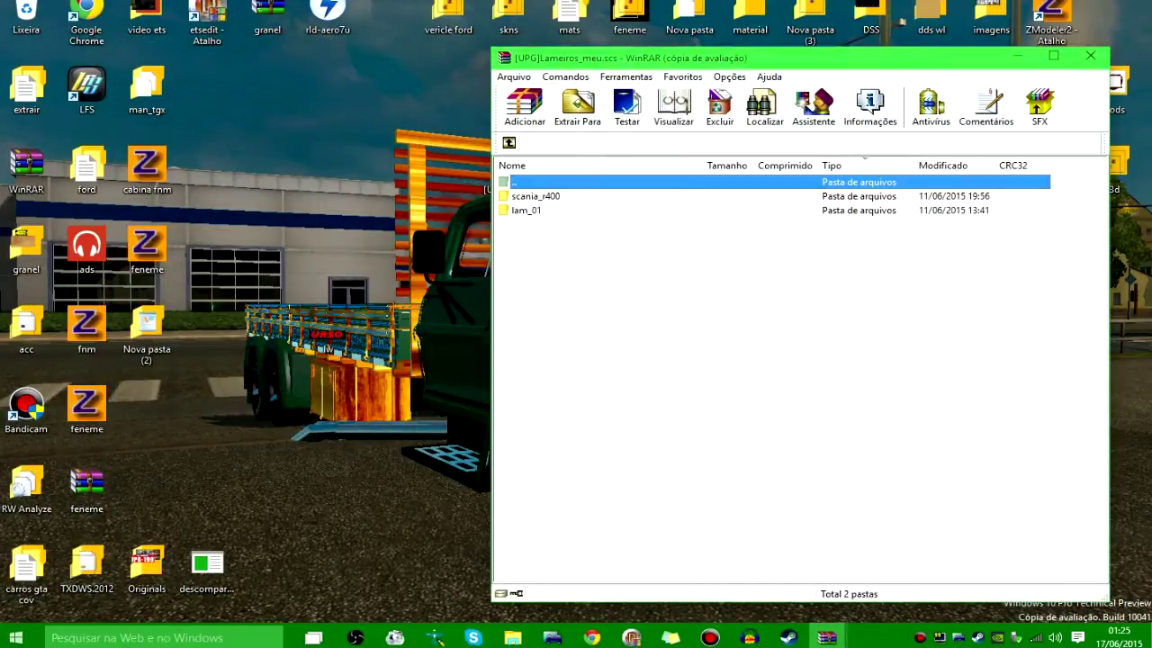
double_click(540, 195)
Add the desktop's lw texture to the scania_r400 folder of [UPG]Lameiros_meu, replacing the existing lw.dds, and close the archive
drag(327, 330, 684, 377)
click(840, 468)
key(Return)
key(Return)
key(alt+a)
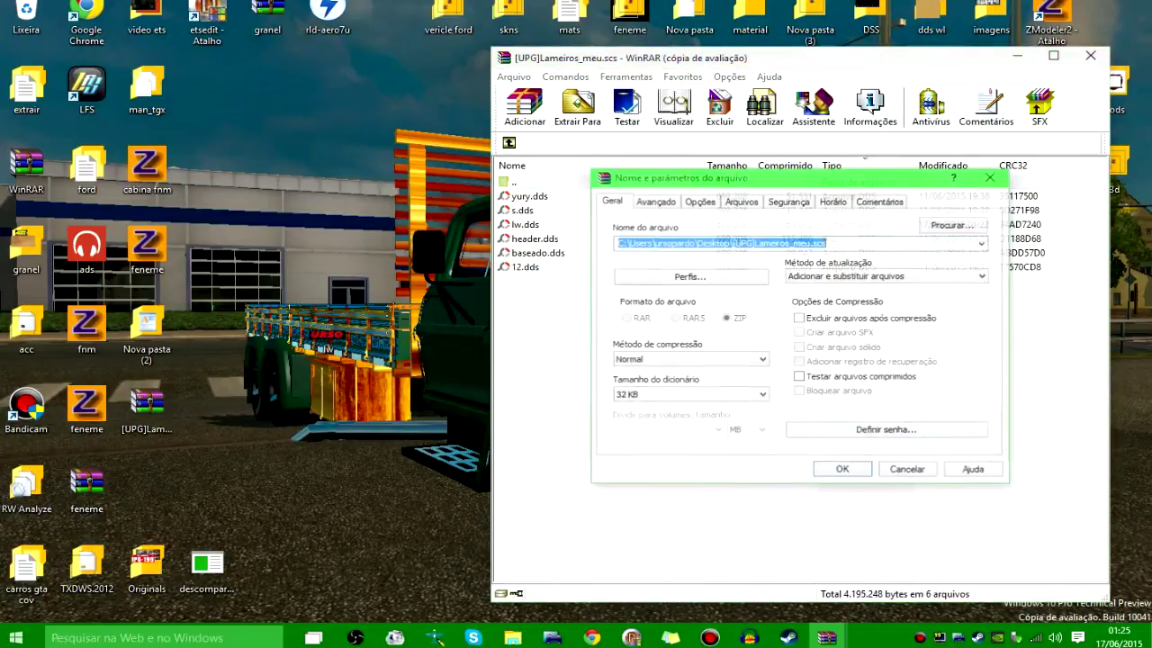
key(Return)
key(alt+F4)
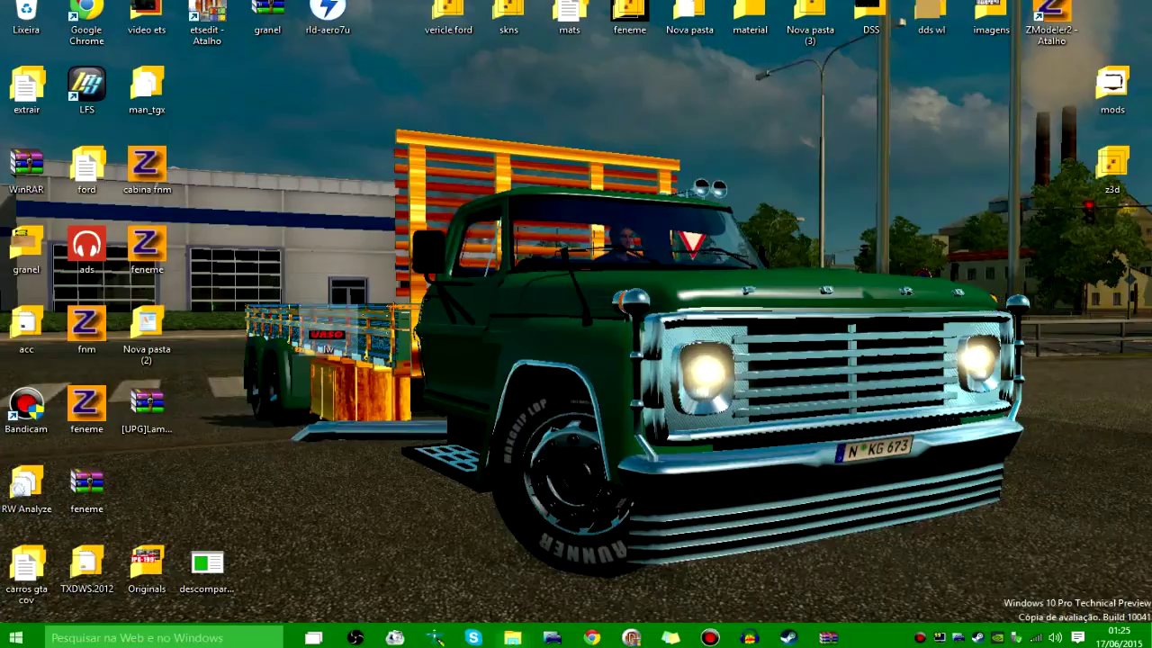
Select [UPG]Lameiros_meu on the desktop and open the game's mod folder under Documents\Euro truck simulator 2
click(146, 408)
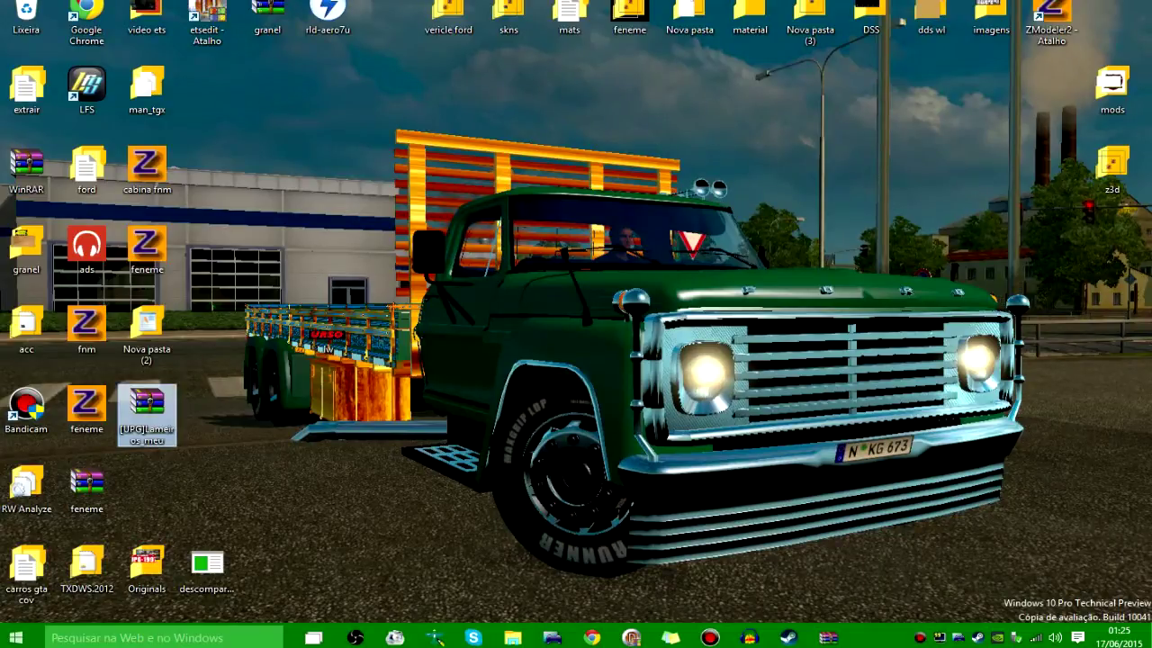
mouse_move(510, 637)
click(201, 563)
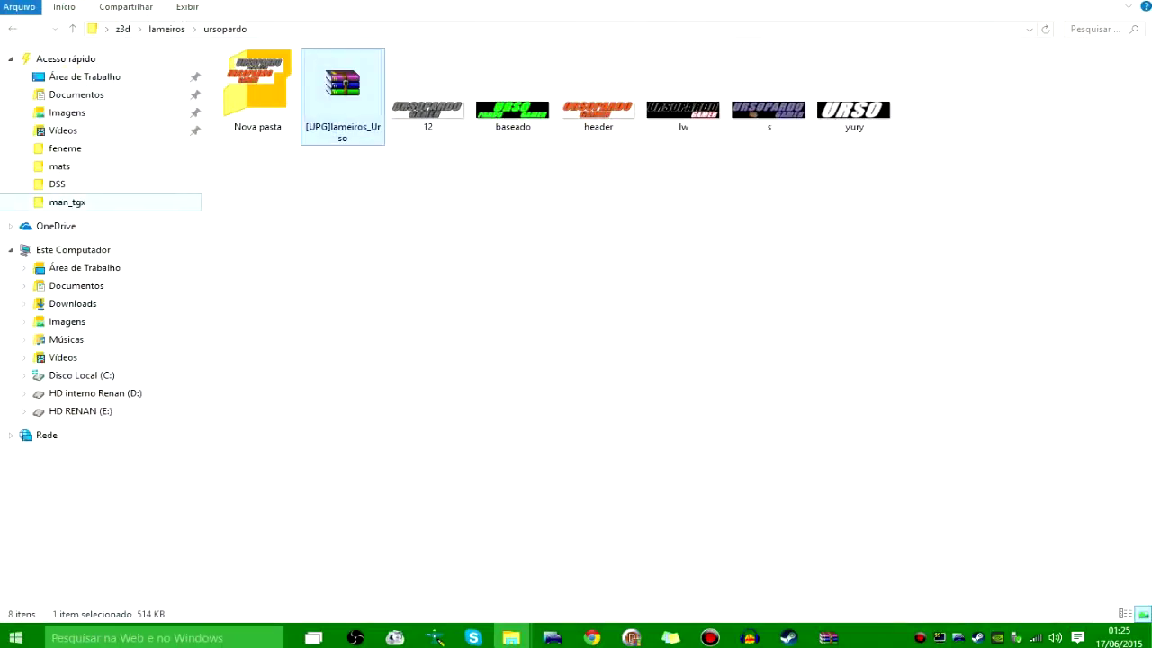
click(76, 285)
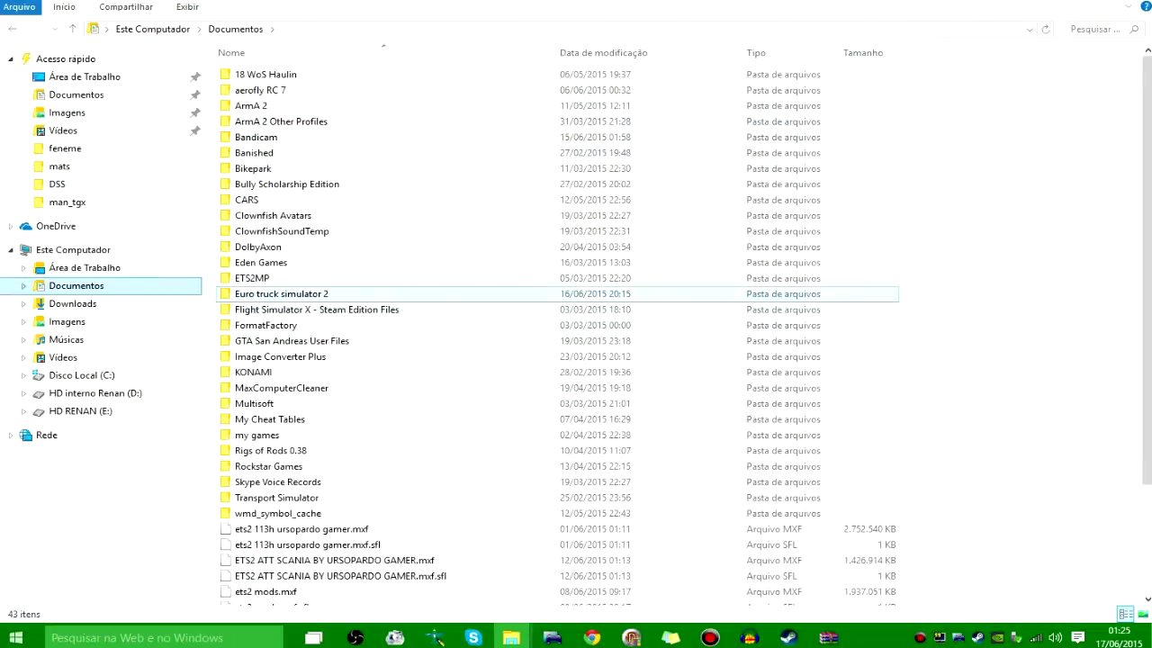
double_click(342, 294)
double_click(258, 79)
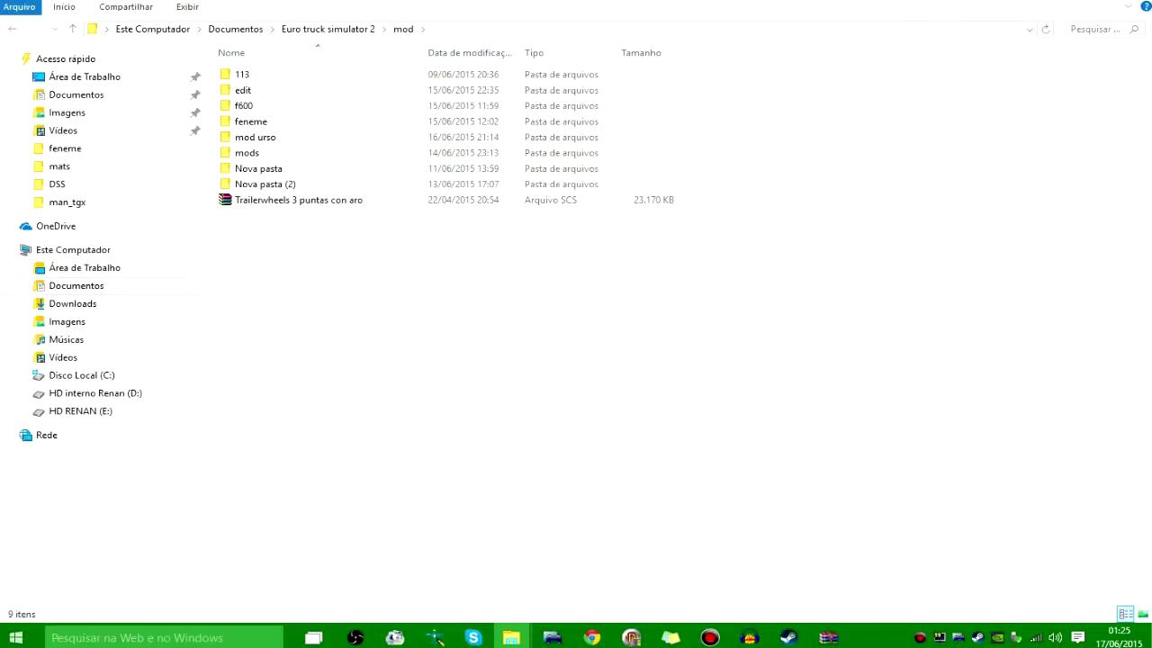
Look through the mod subfolders 113, edit, f600, feneme, mod urso and Nova pasta for the truck mod
double_click(241, 74)
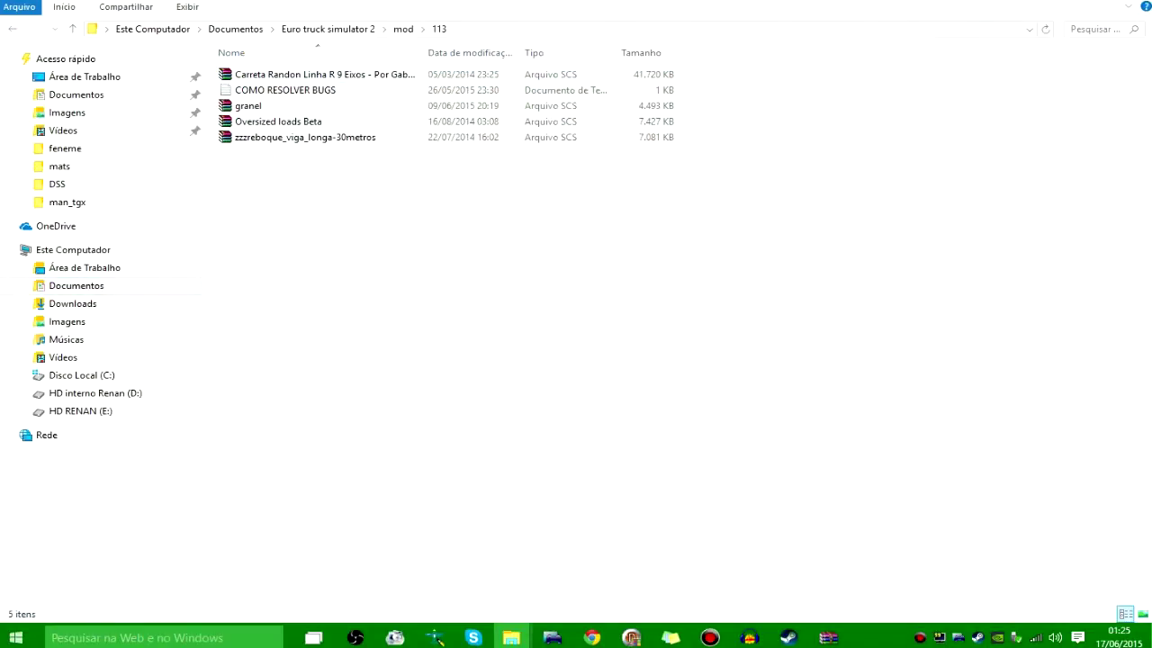
key(alt+Left)
double_click(279, 90)
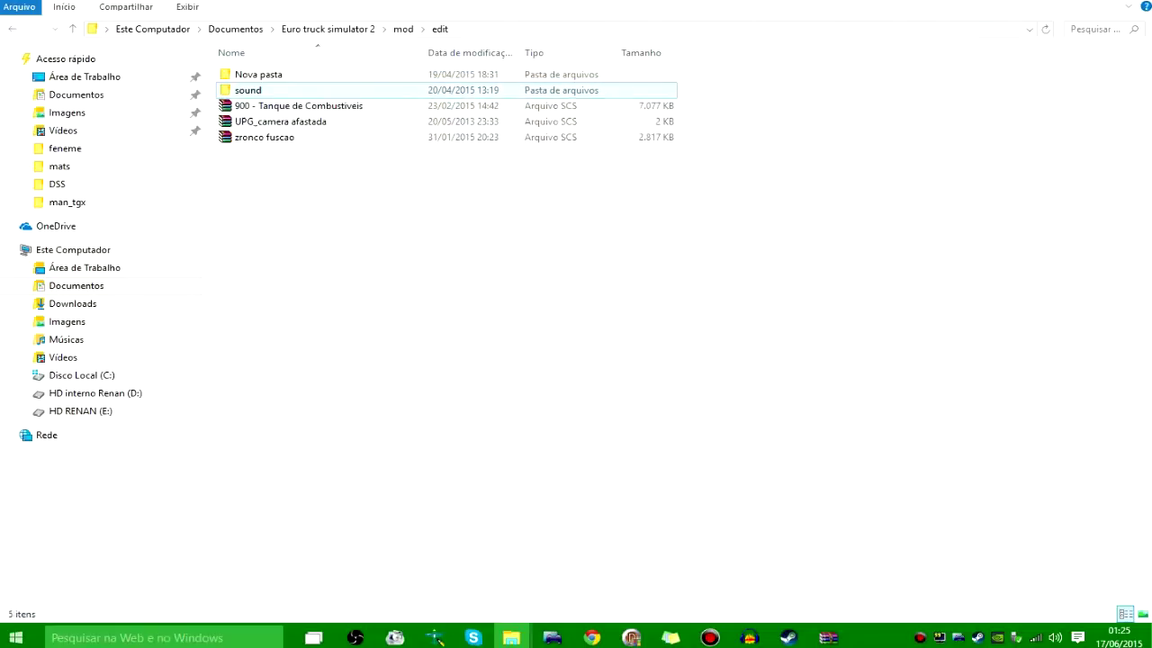
key(alt+Left)
double_click(243, 105)
key(BackSpace)
double_click(250, 120)
key(BackSpace)
double_click(261, 136)
key(BackSpace)
double_click(256, 168)
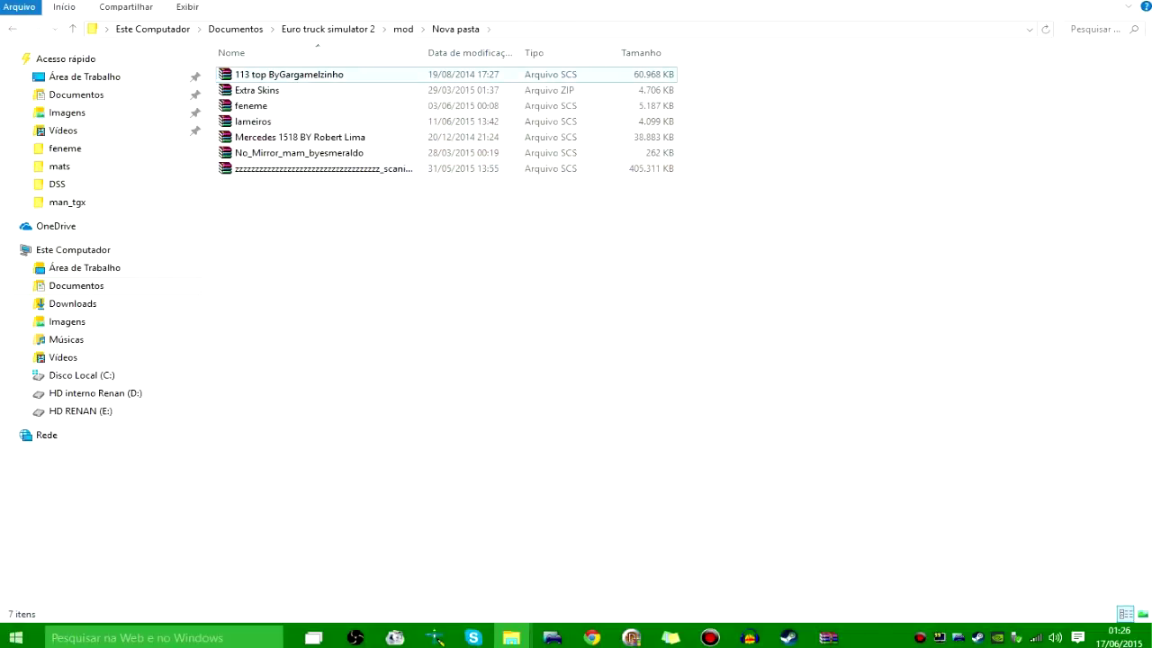
key(BackSpace)
Move 113H_By_UrsoPardoGamer and UPG_camera afastada from Nova pasta (2) into the mod folder, with [UPG]Lameiros_meu alongside them
double_click(265, 184)
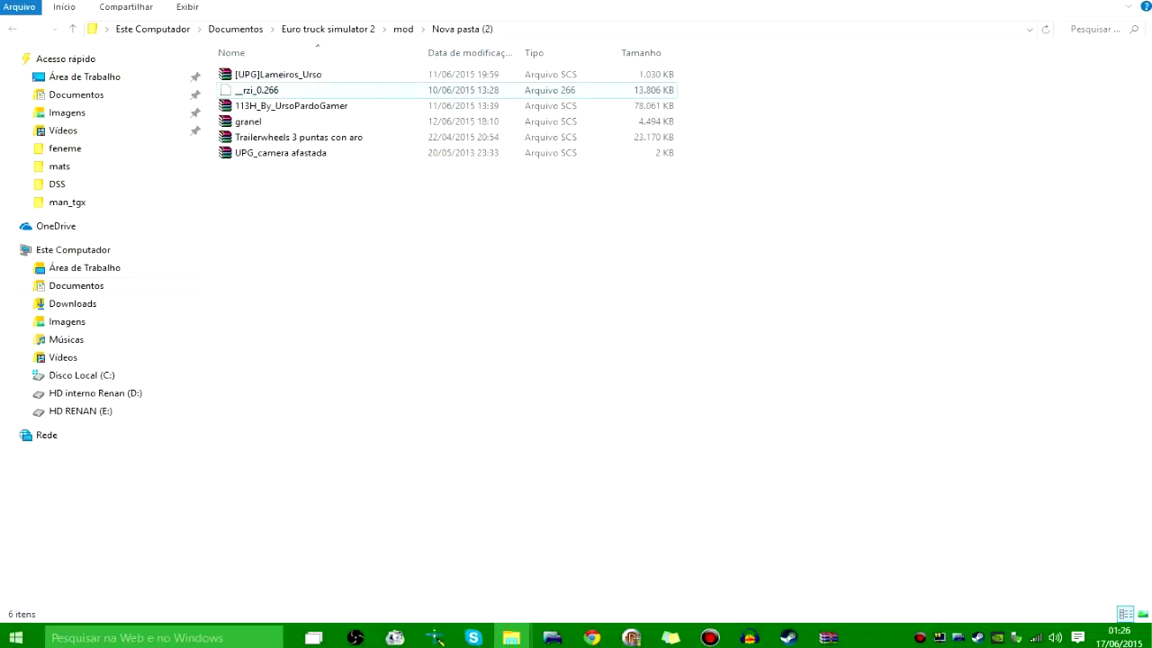
click(378, 106)
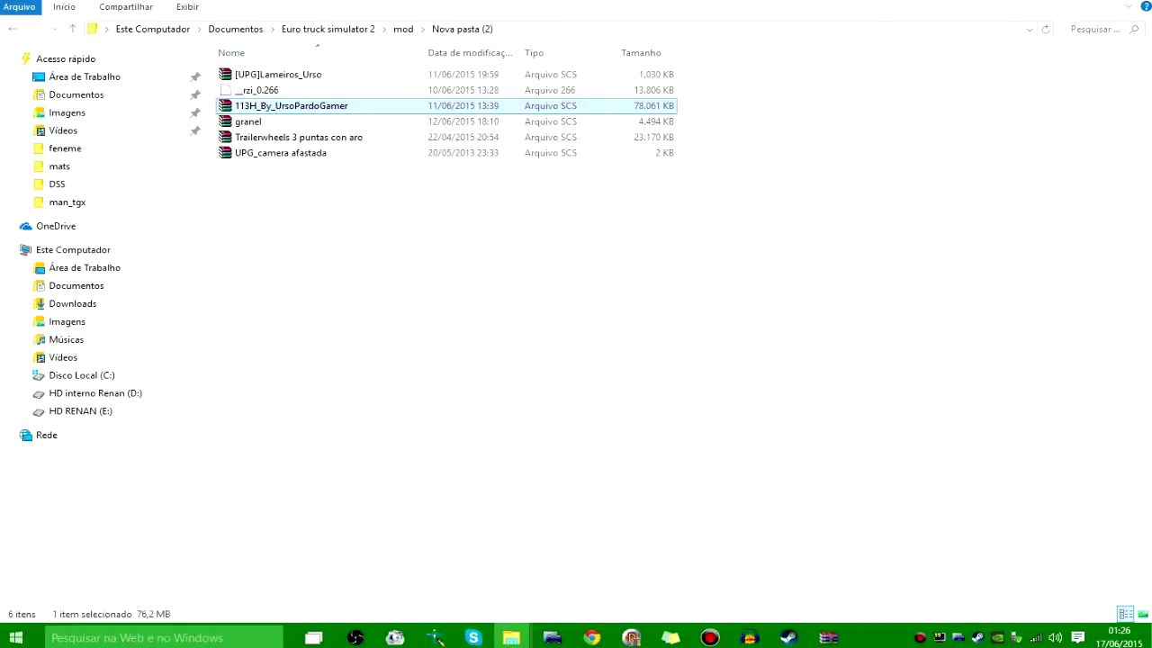
key(ctrl+x)
key(BackSpace)
key(ctrl+v)
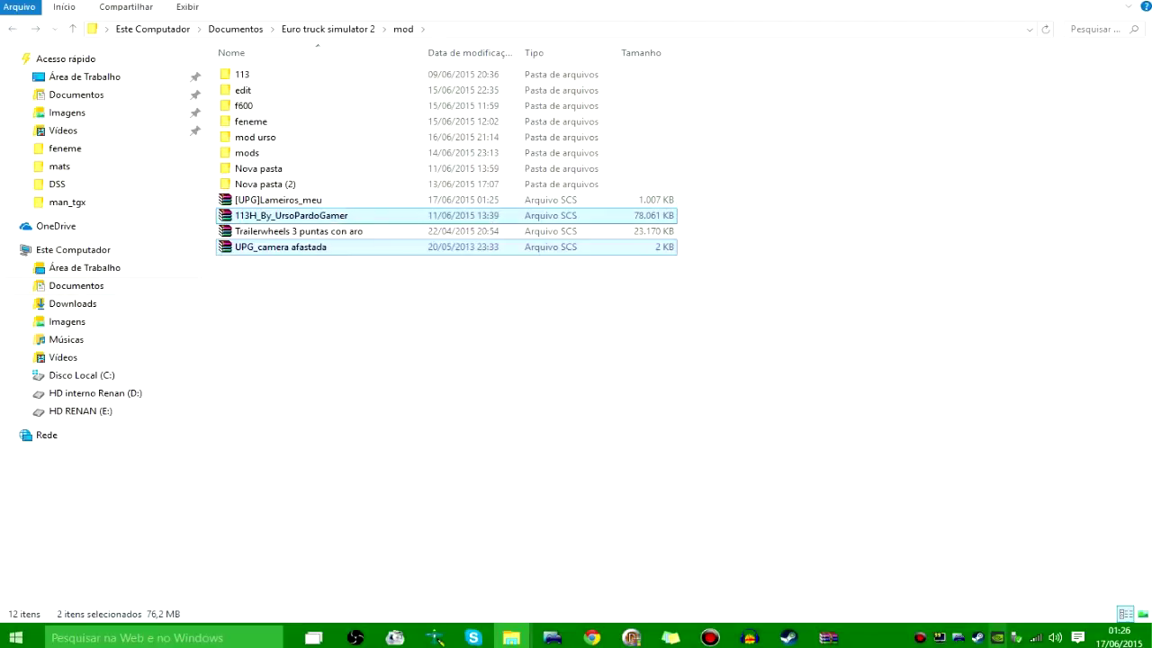
Launch Euro Truck Simulator 2 from Steam in its 64-bit version
right_click(977, 637)
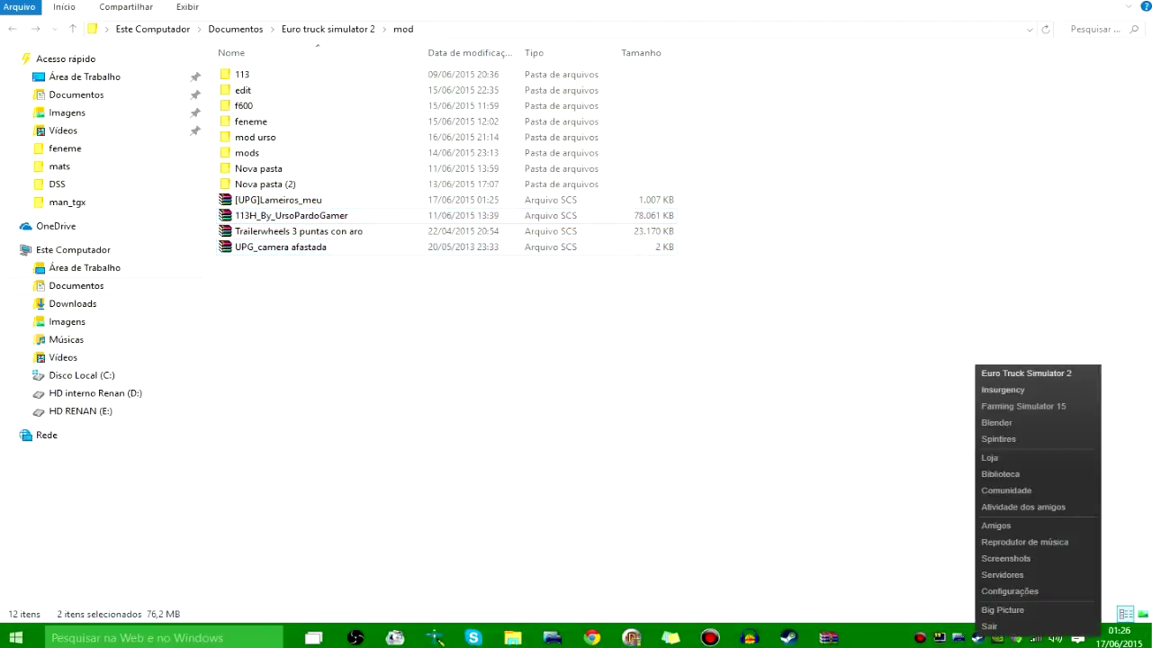
click(1025, 373)
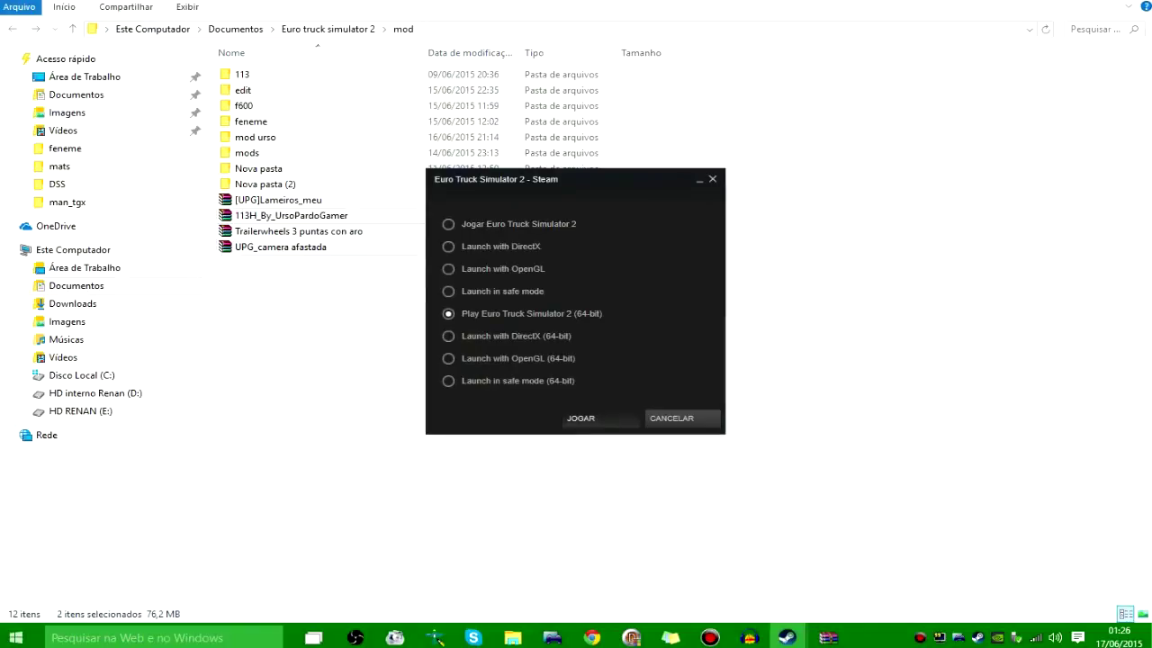
click(600, 418)
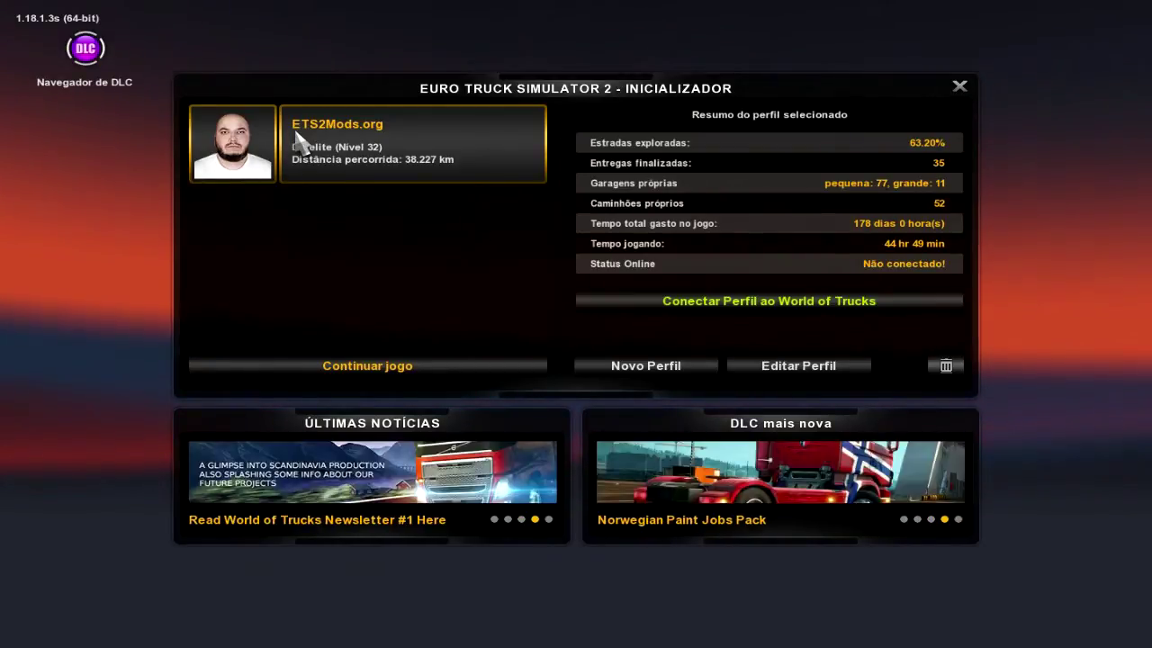
Edit the profile to activate the 113H_By_UrsoPardoGamer, [UPG]Lameiros_meu and UPG_camera afastada mods, and apply the changes
click(803, 370)
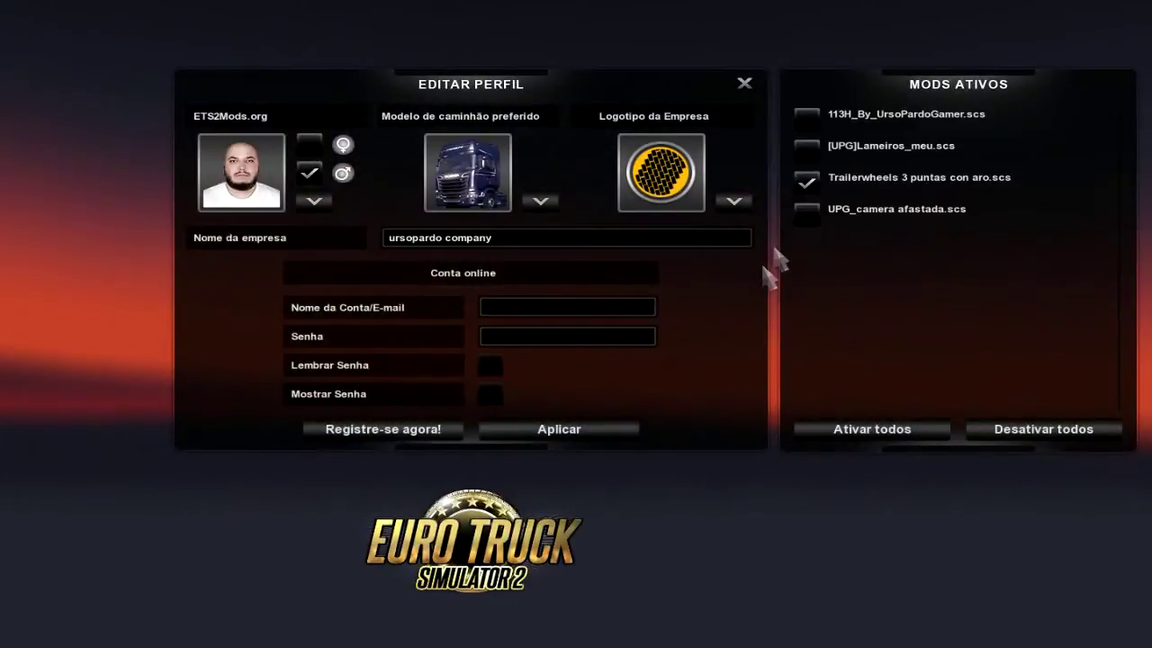
click(806, 181)
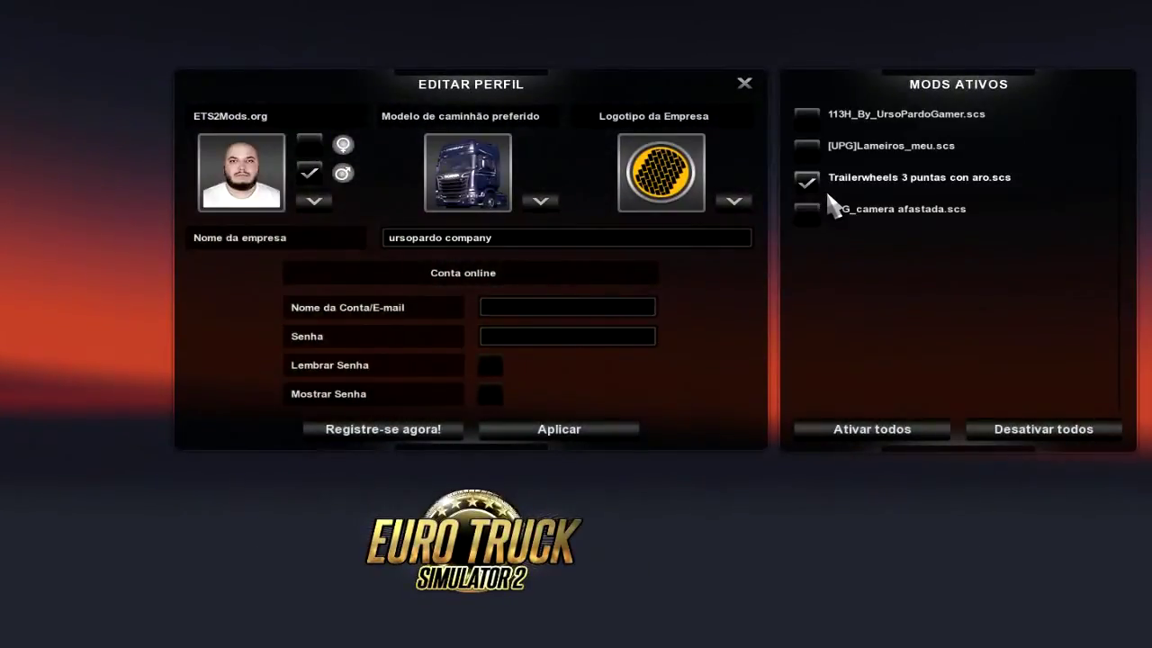
click(808, 119)
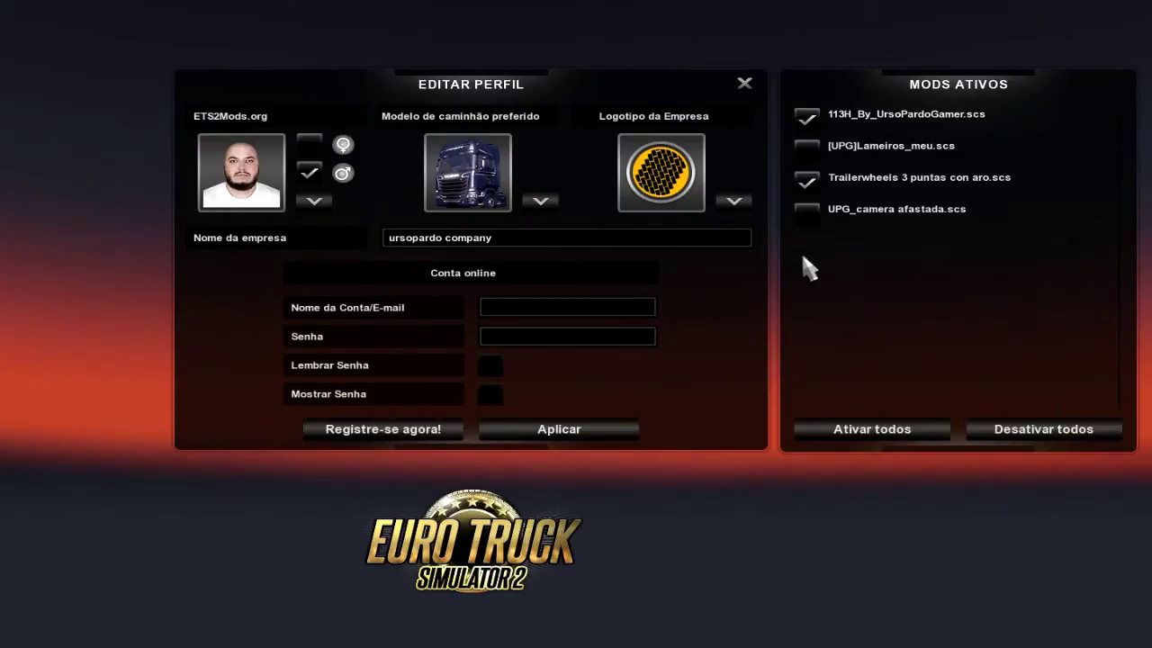
click(806, 145)
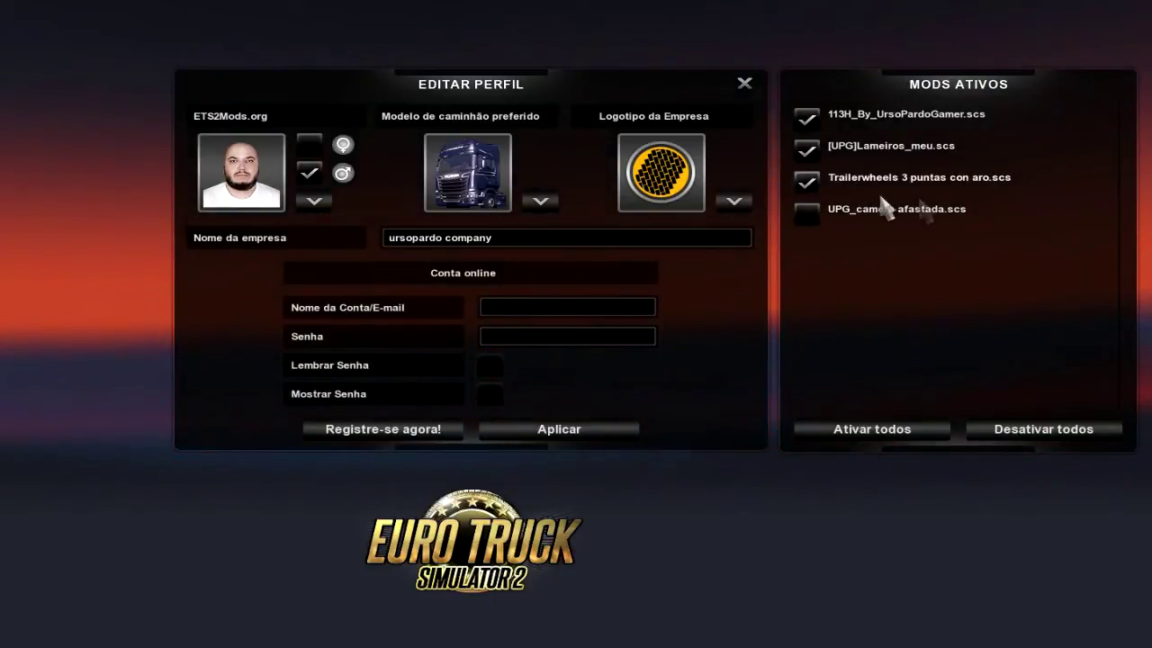
click(803, 216)
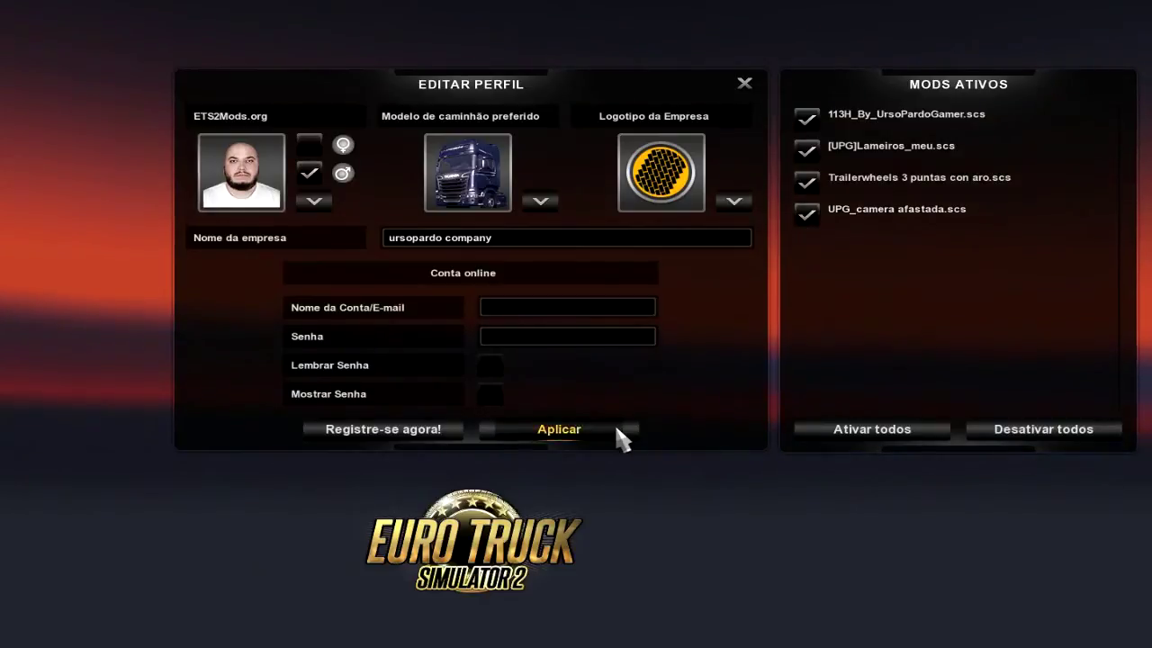
click(620, 438)
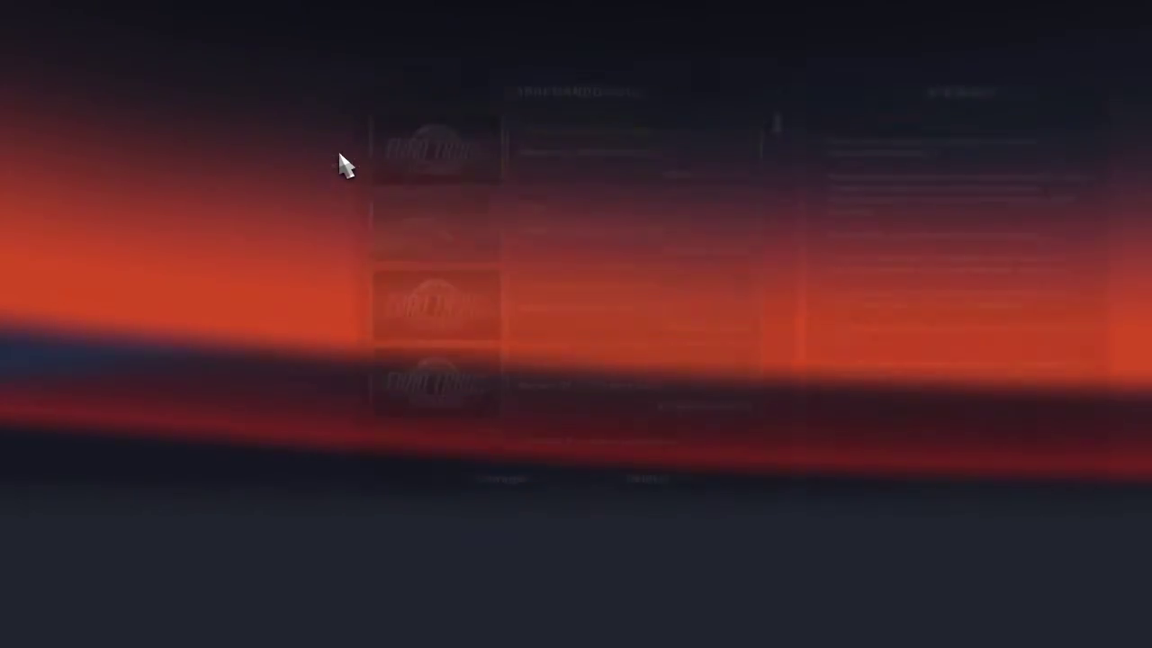
Load the saved game Save sem nome 1, accepting the warnings about missing items and game changes
scroll(648, 269, down, 4)
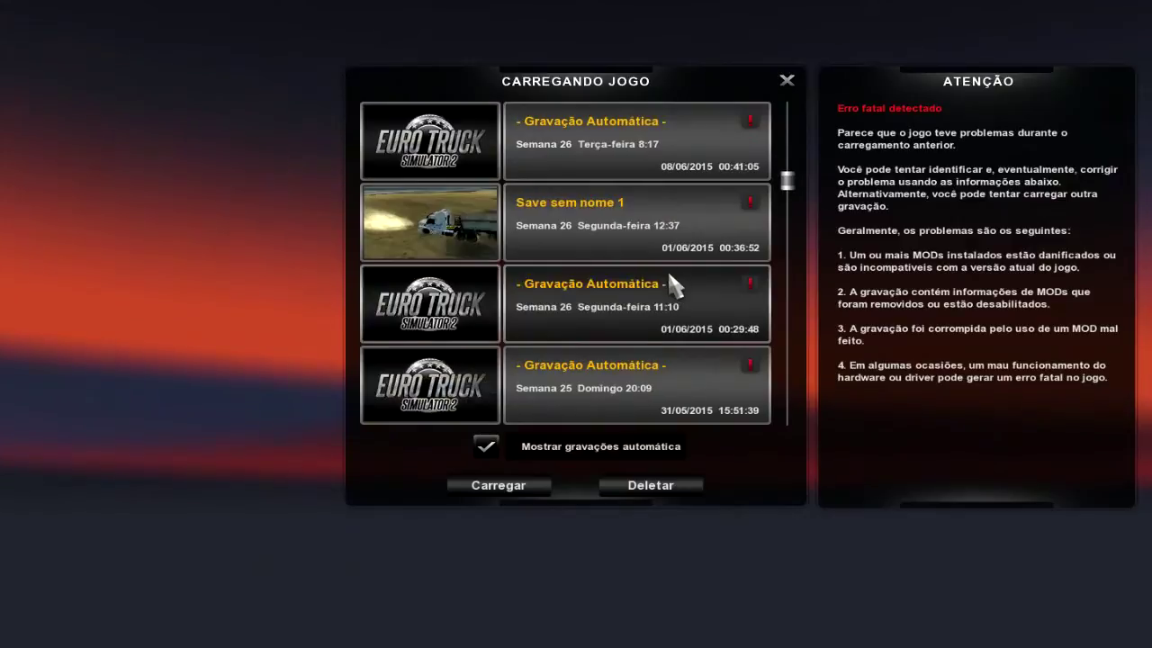
double_click(562, 228)
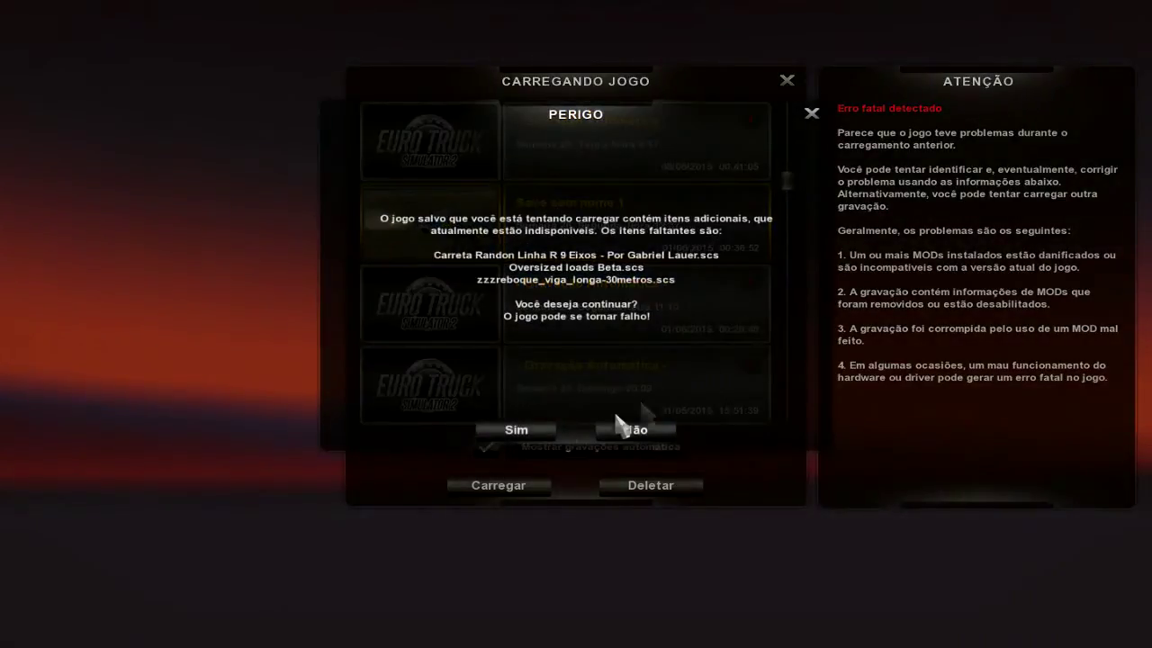
click(551, 431)
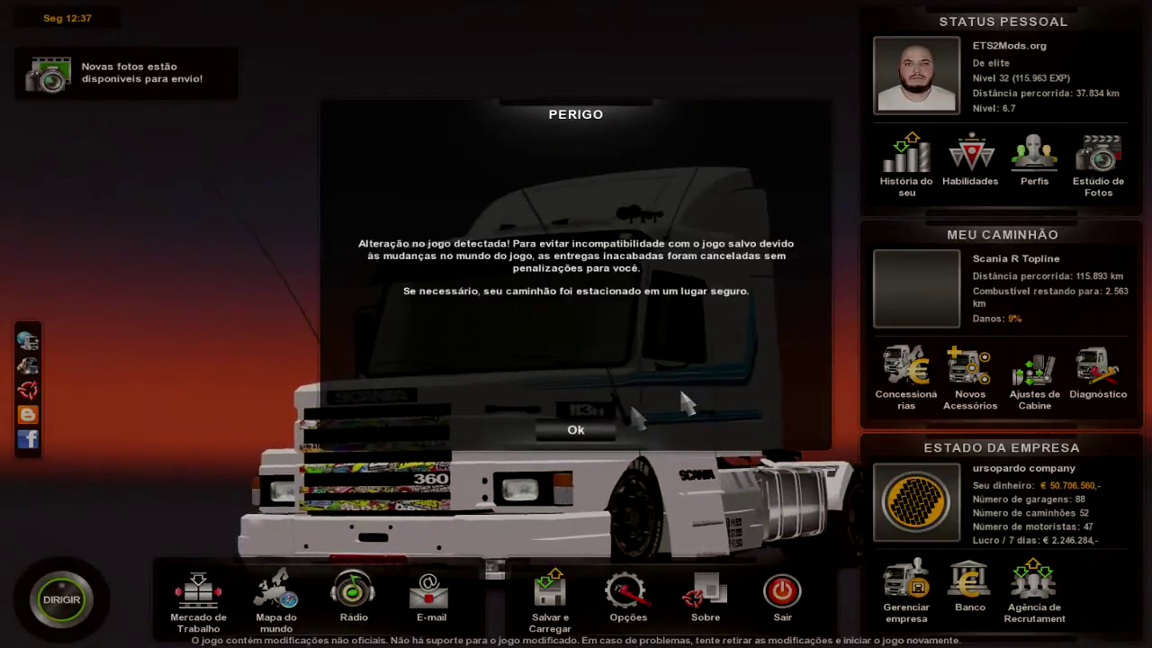
click(593, 430)
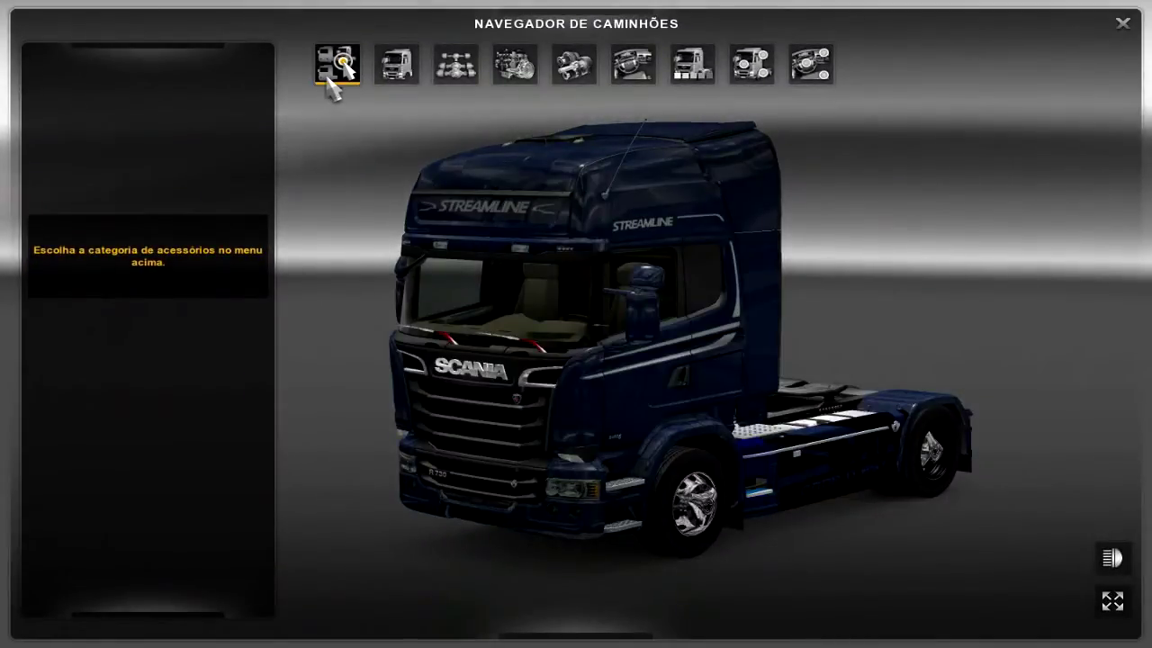
Choose the Scania R in the truck browser and fit the lameiro white_log accessory on its rear
click(331, 63)
click(160, 450)
click(752, 63)
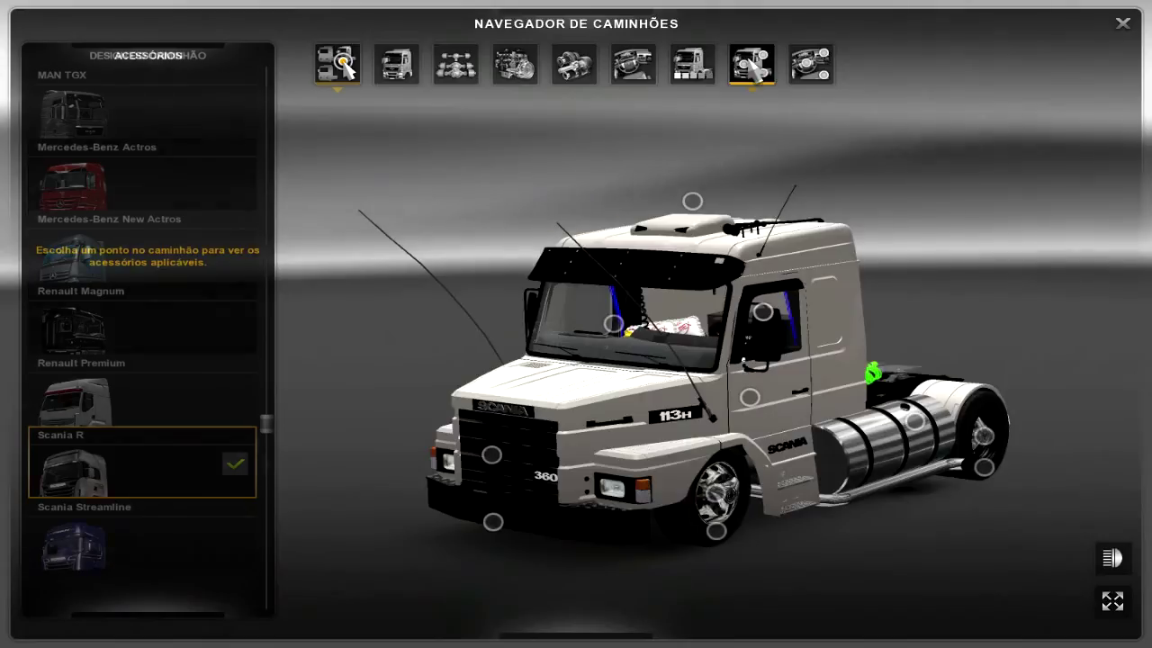
click(903, 415)
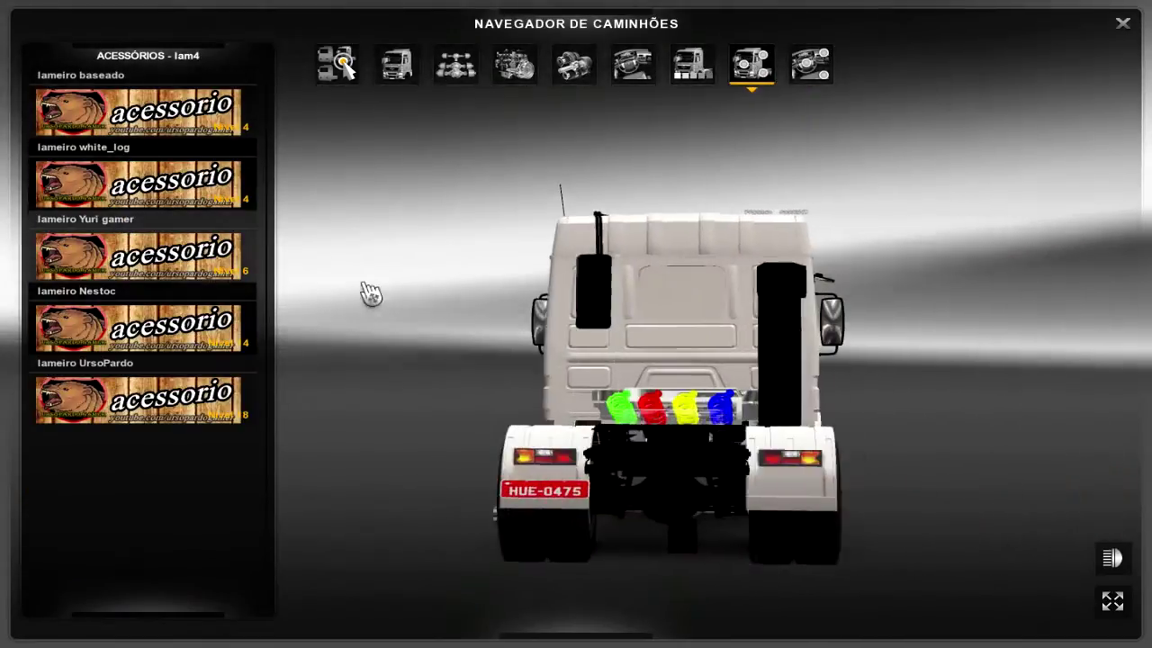
click(139, 180)
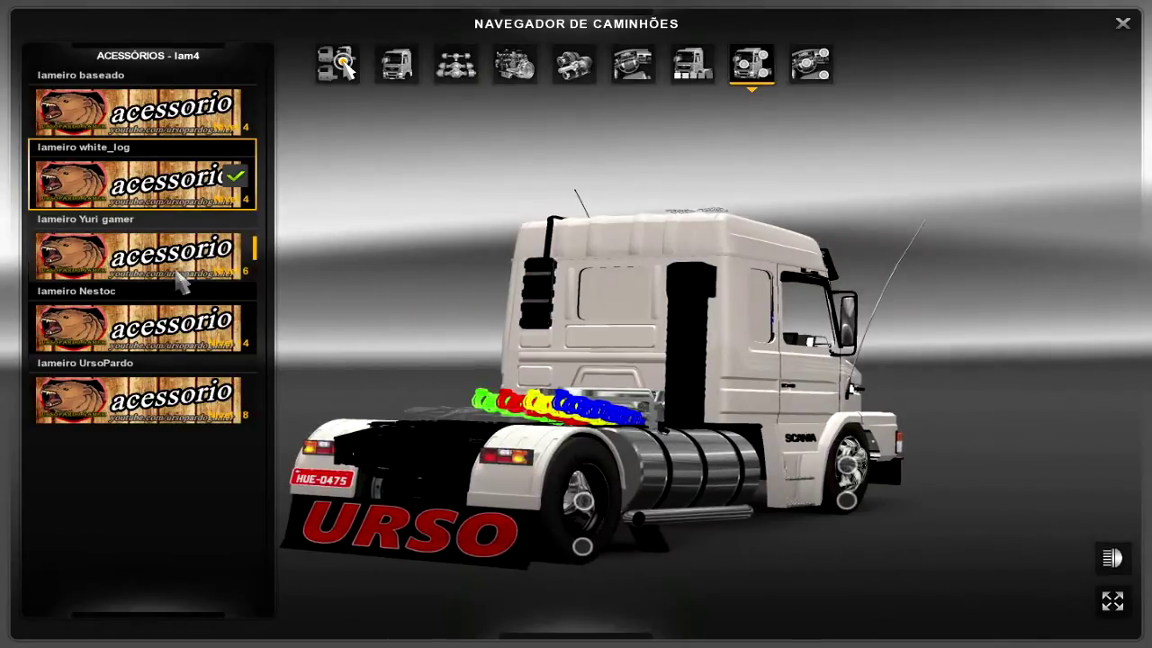
Preview the Yuri gamer, Nestoc, UrsoPardo and baseado mud flaps on the truck, ending back on lameiro white_log
click(140, 252)
click(139, 324)
click(139, 396)
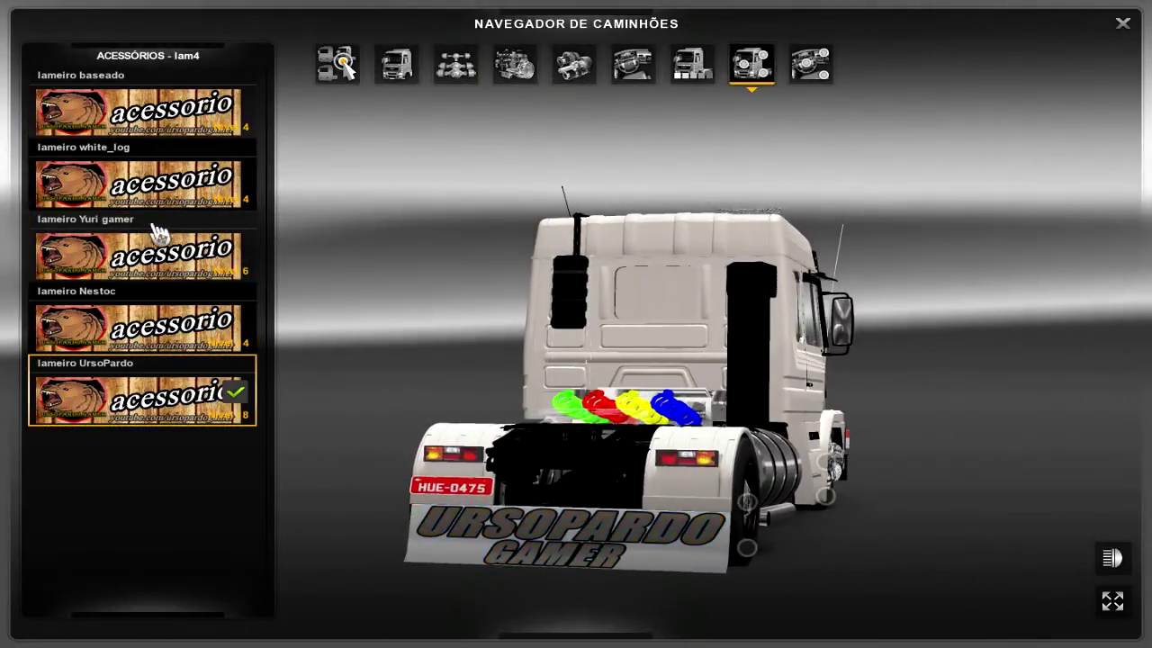
click(149, 113)
click(153, 151)
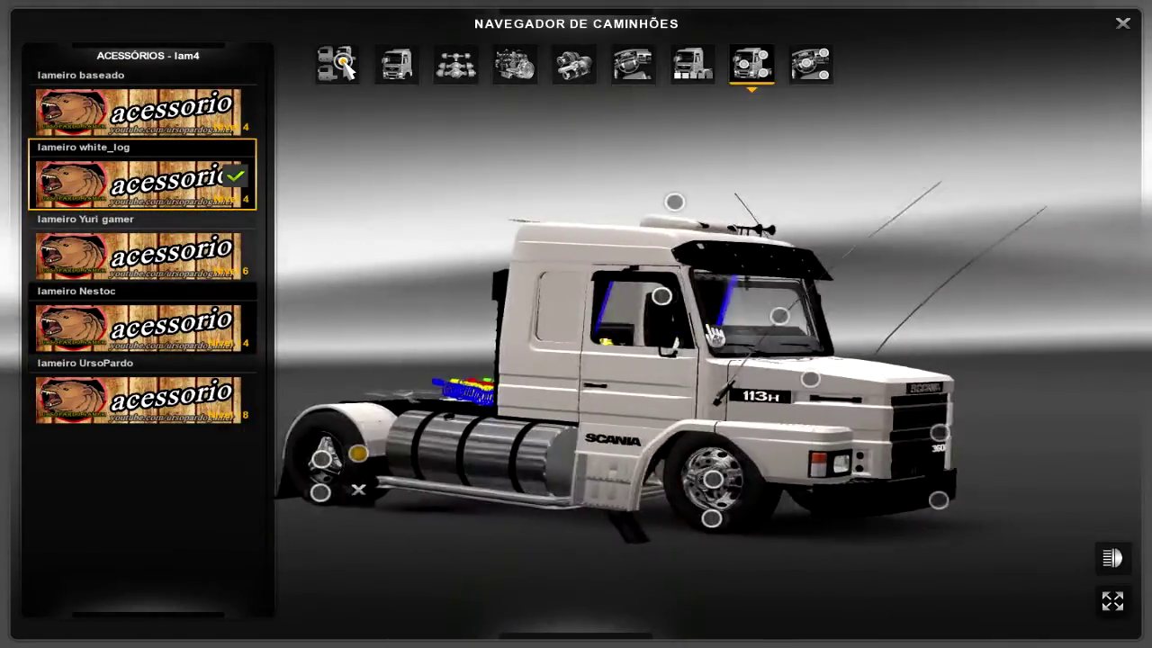
Change the truck to the Chassi 6x2 and fit its lameiro white_log accessory
click(455, 63)
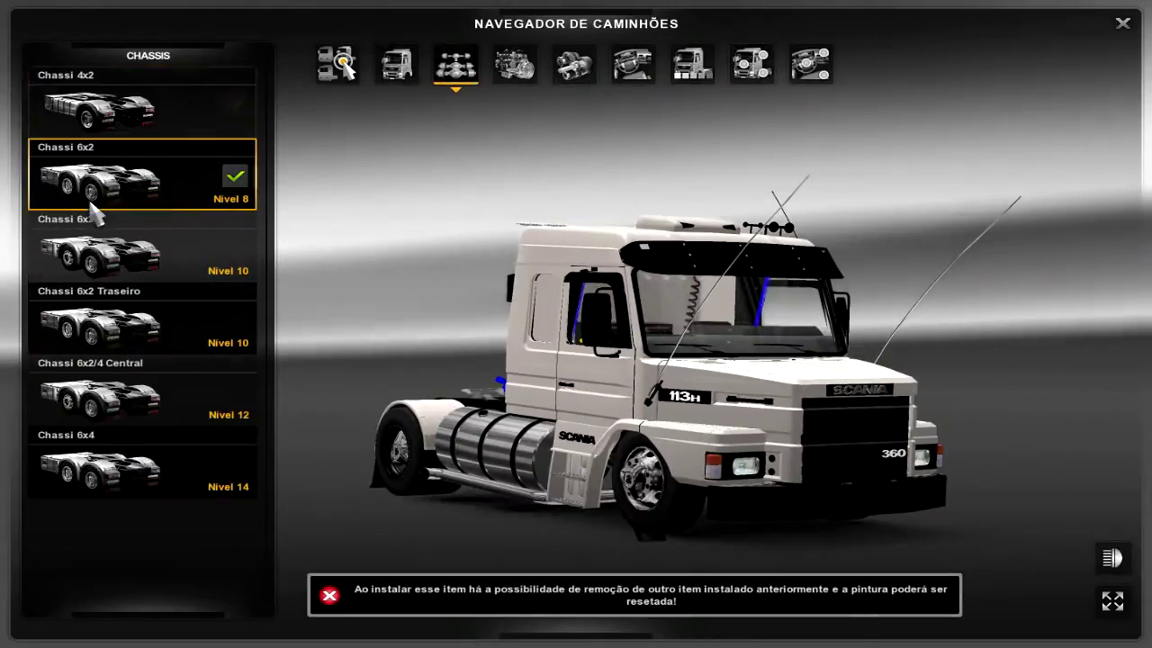
click(141, 194)
click(749, 68)
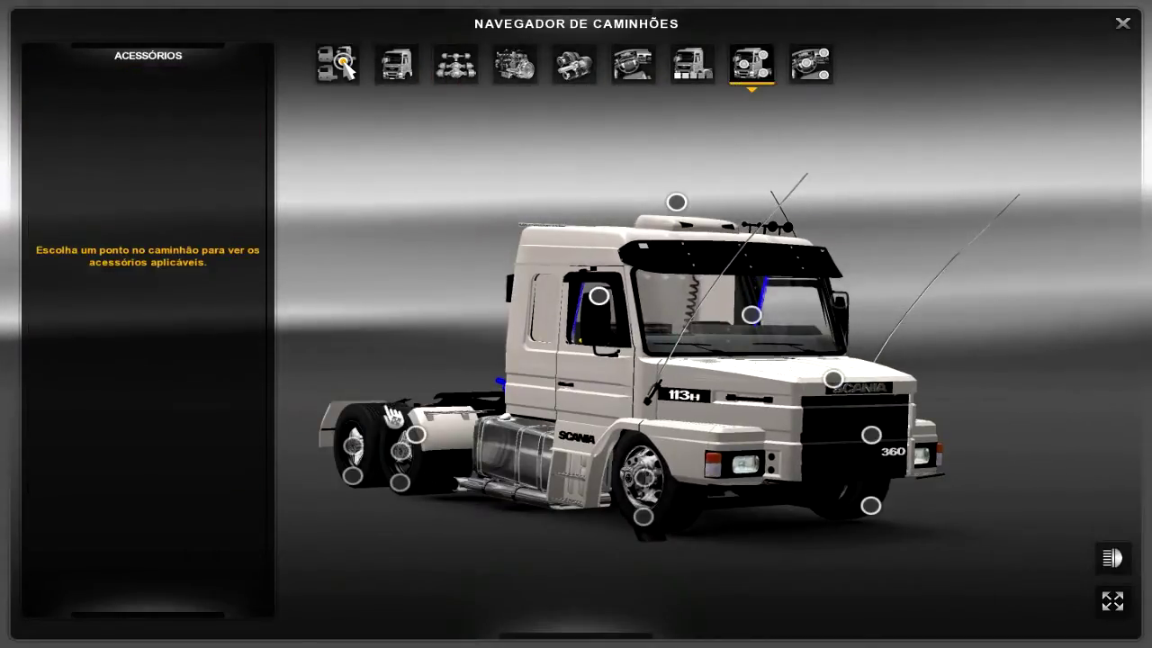
click(412, 434)
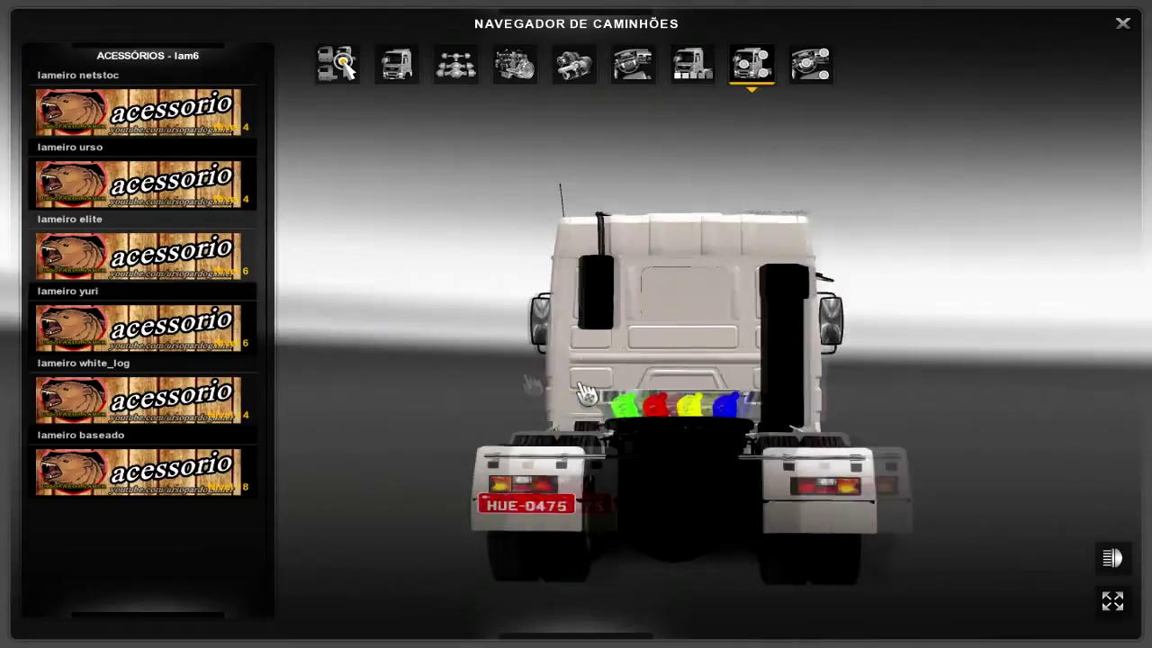
click(130, 405)
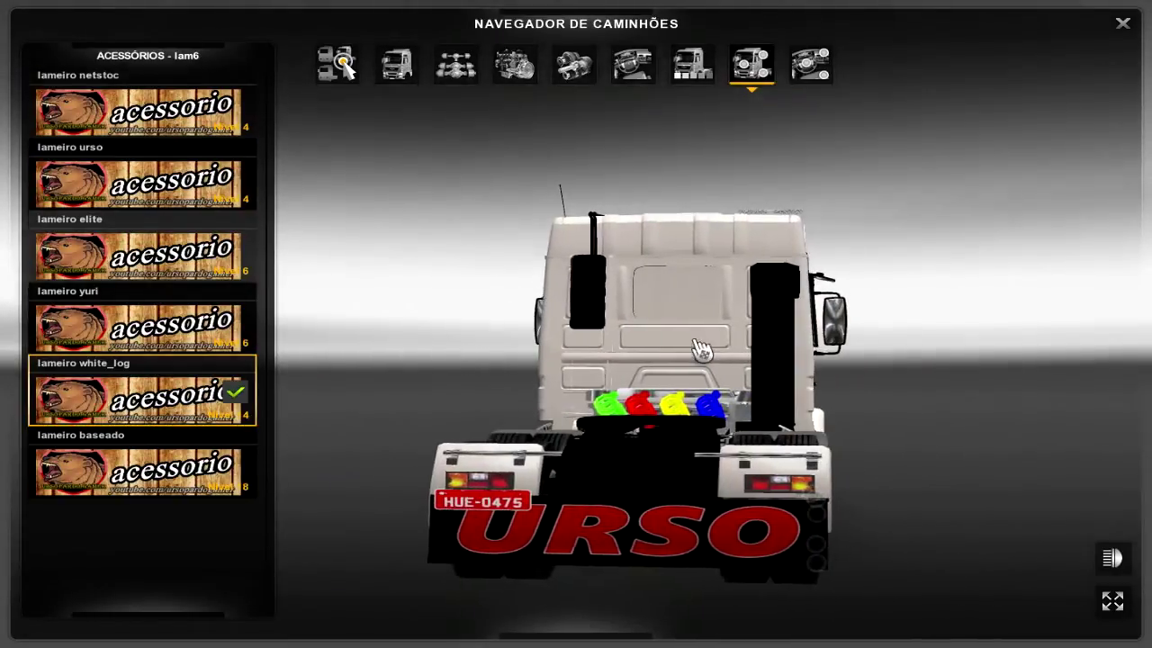
key(Escape)
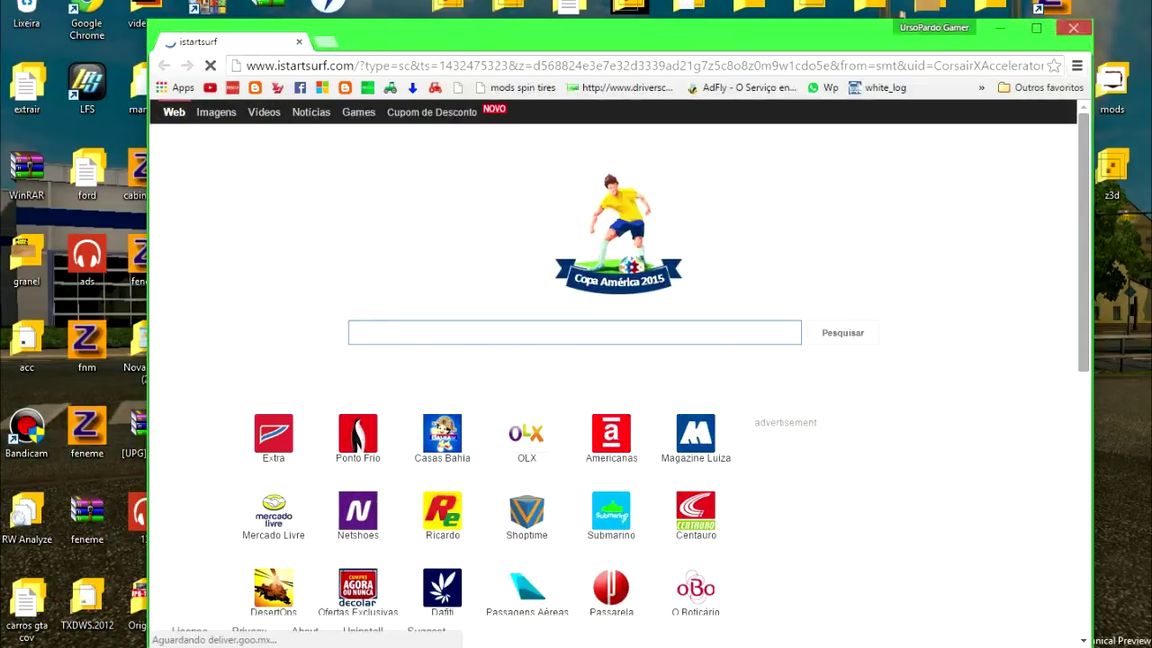
Close the browser window on the desktop and show the Downloads folder in the open mod folder window
key(alt+F4)
mouse_move(512, 645)
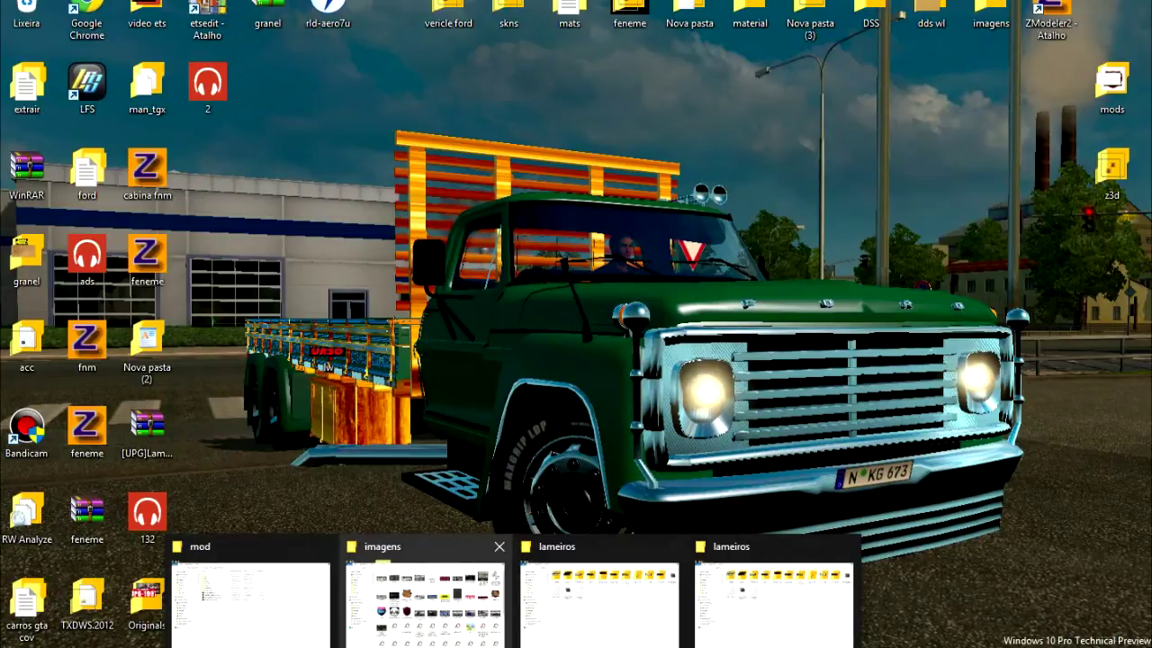
click(246, 596)
click(72, 318)
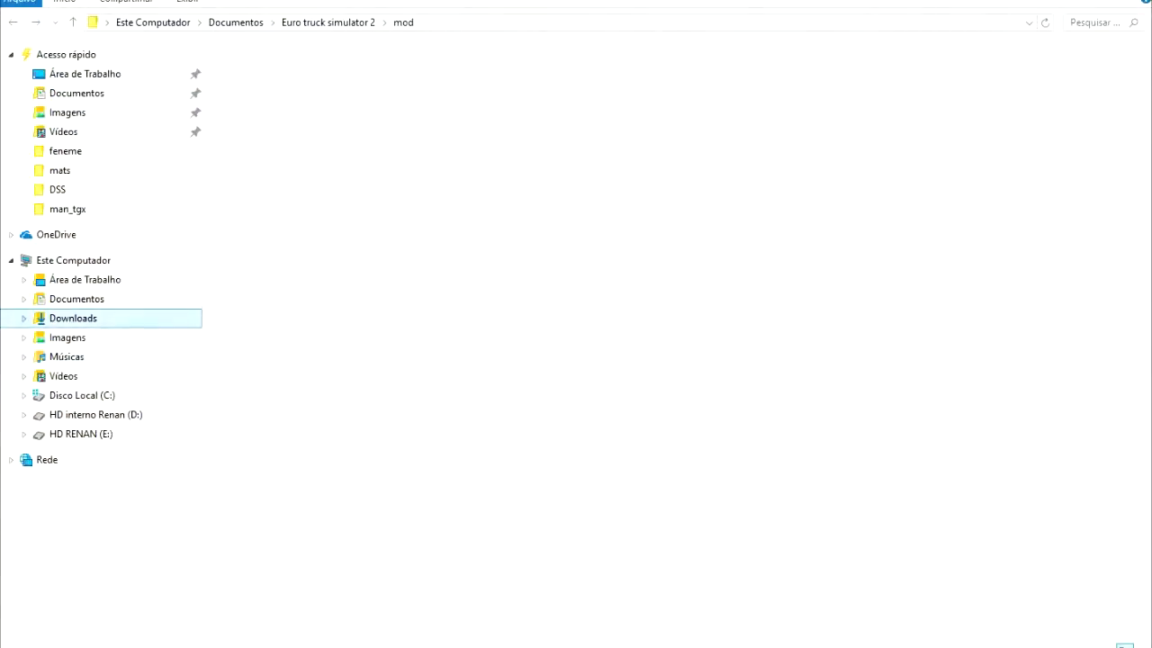
Look through the programs available for opening the BASEADO image, leaving its file association as it is
right_click(320, 333)
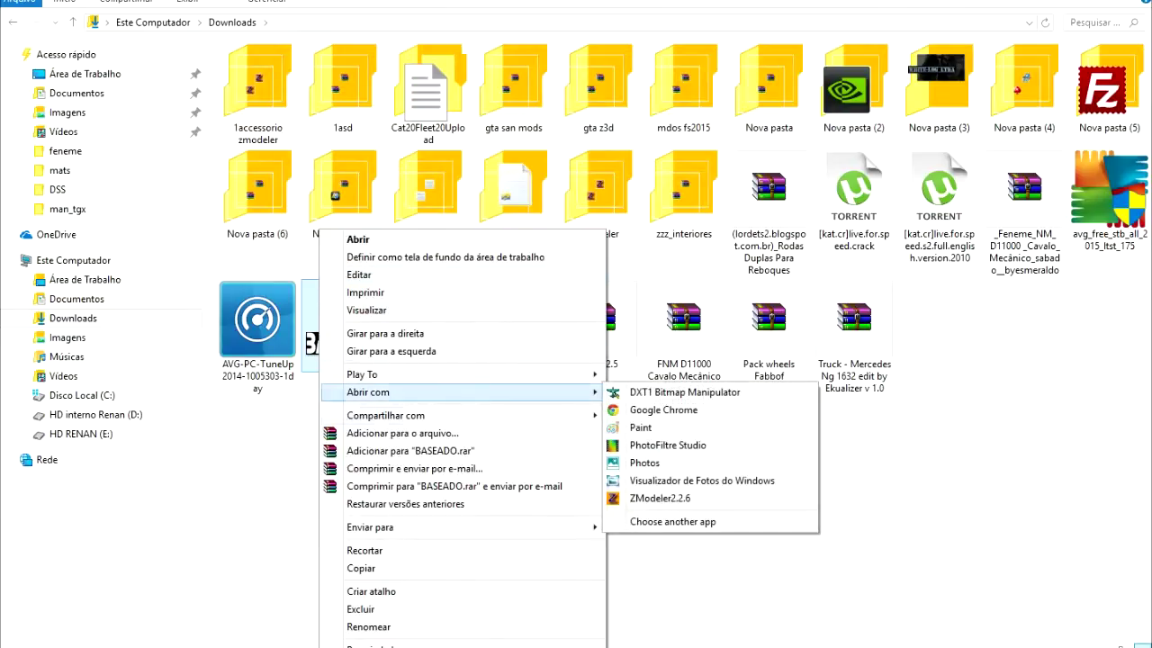
click(666, 522)
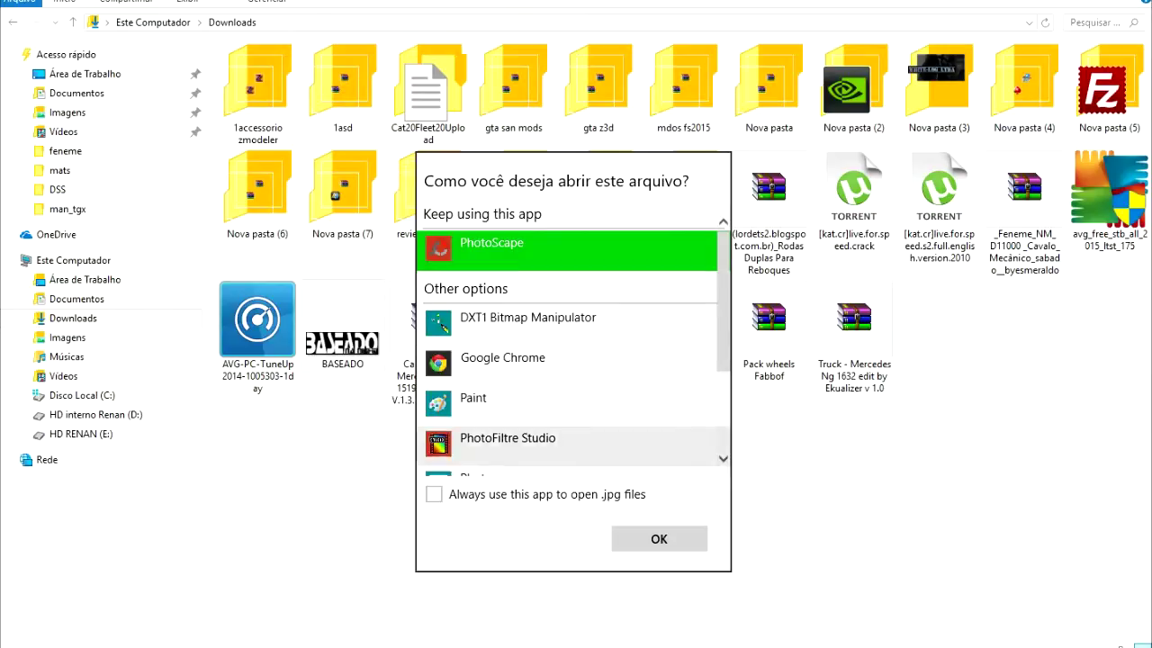
scroll(540, 405, down, 3)
click(461, 452)
scroll(539, 418, down, 2)
scroll(539, 404, down, 4)
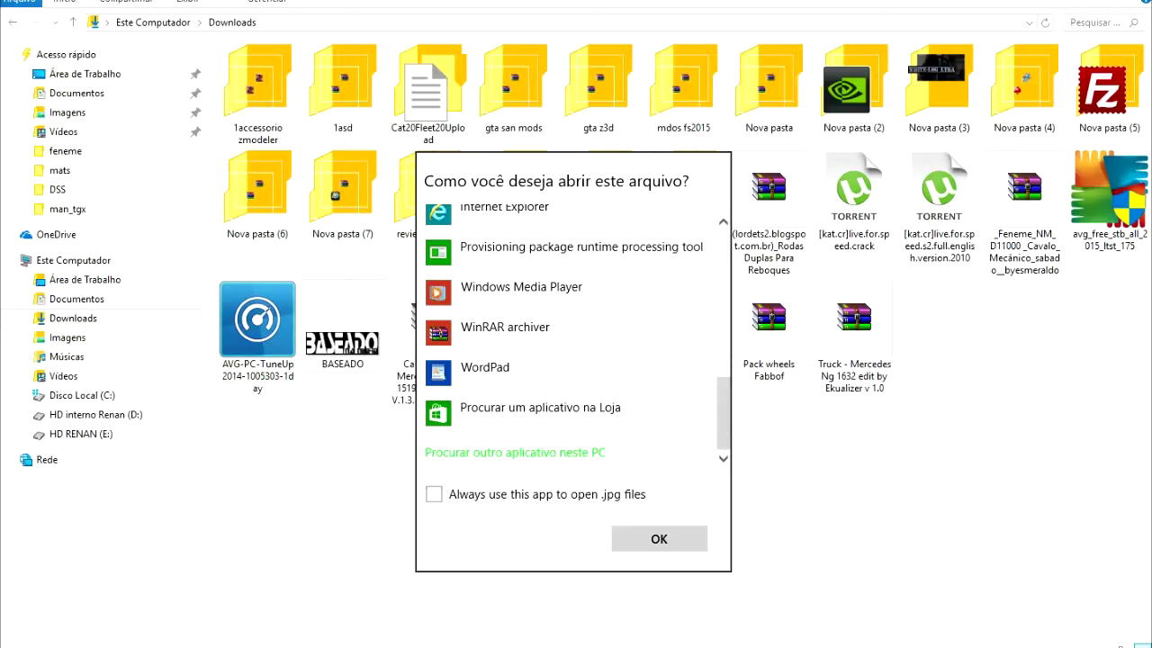
scroll(539, 410, up, 10)
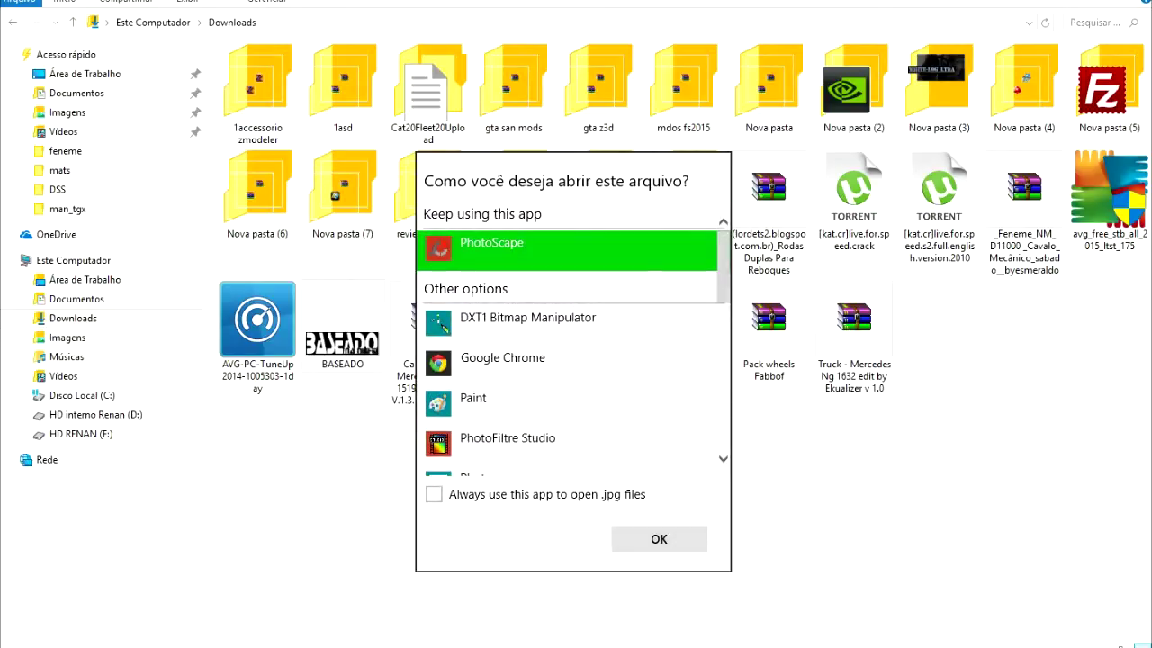
key(Escape)
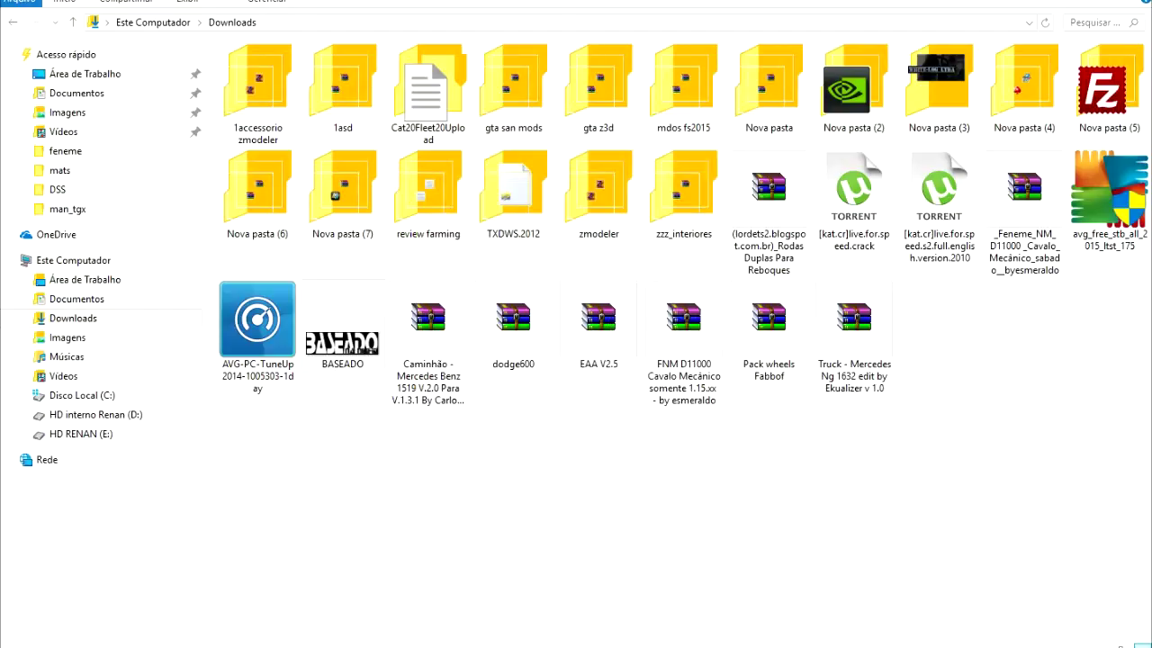
In PhotoScape, cover the whole BASEADO image with a filled black rectangle and combine it with the photo without enlarging it
drag(810, 60, 844, 21)
scroll(643, 269, down, 1)
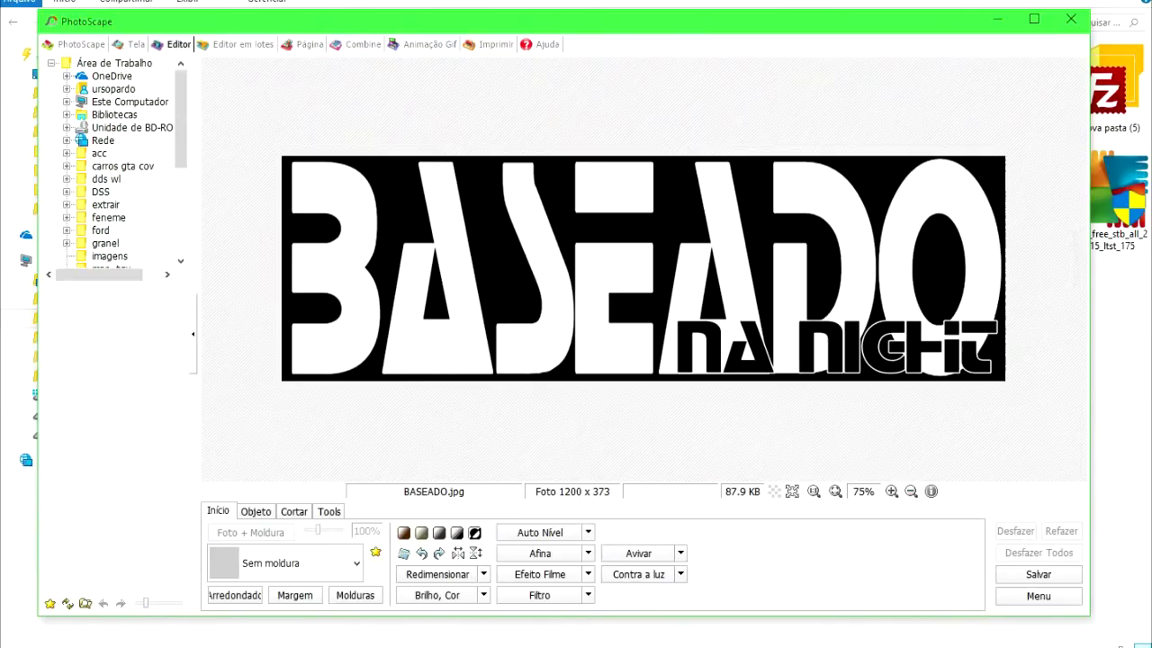
click(256, 511)
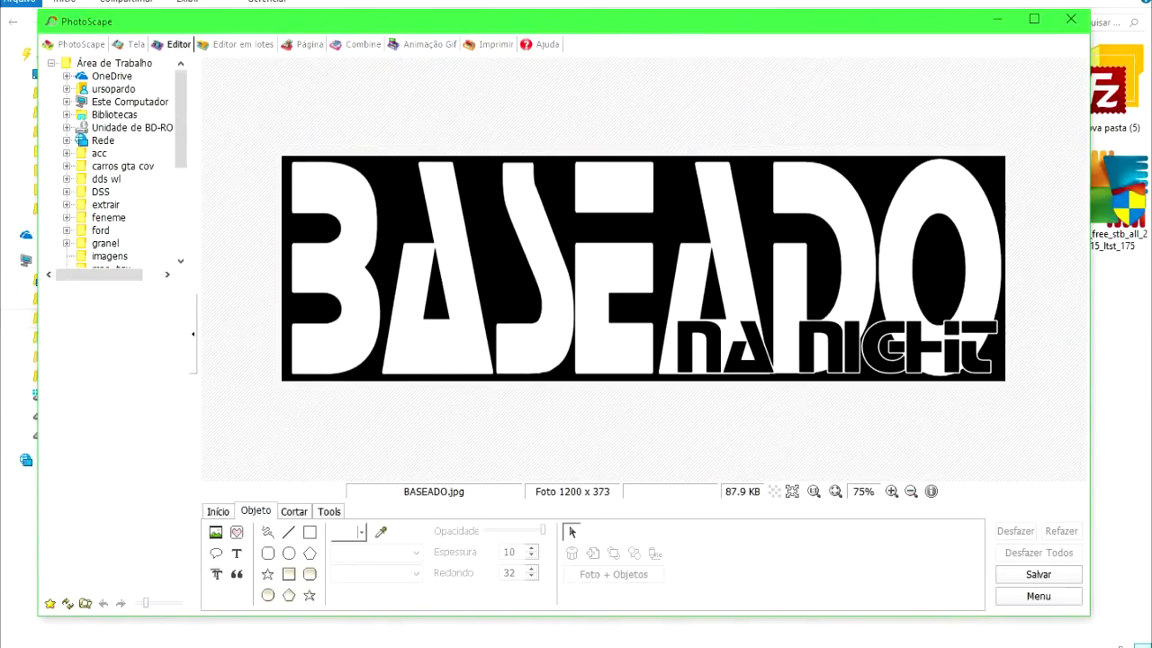
click(289, 574)
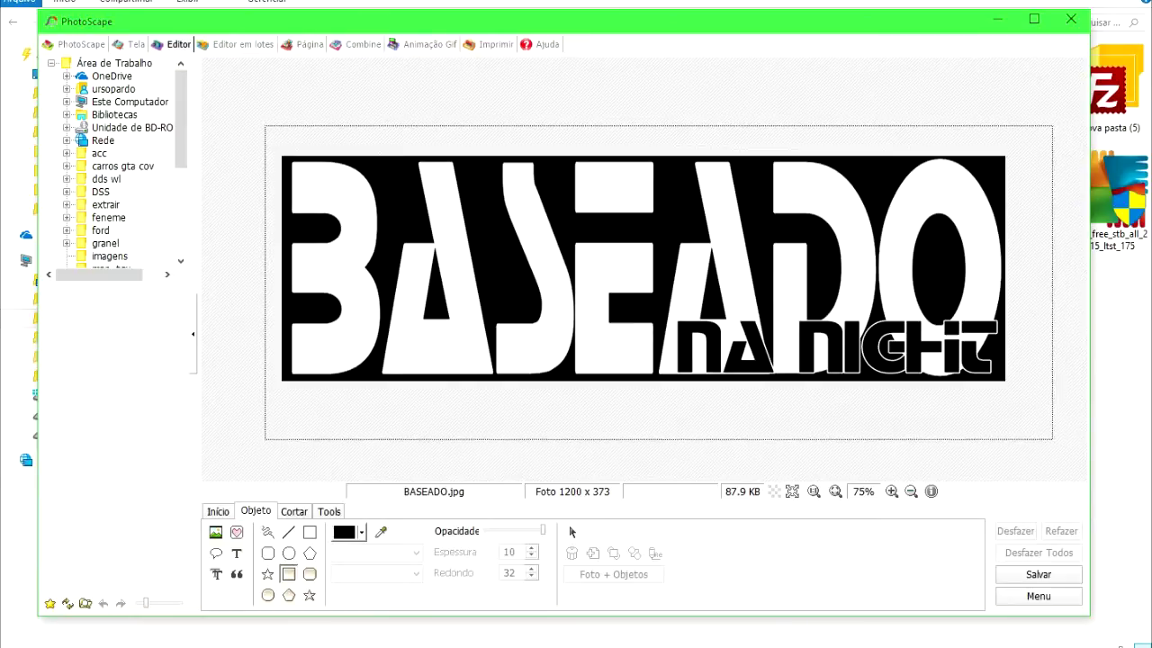
drag(1051, 440, 1047, 439)
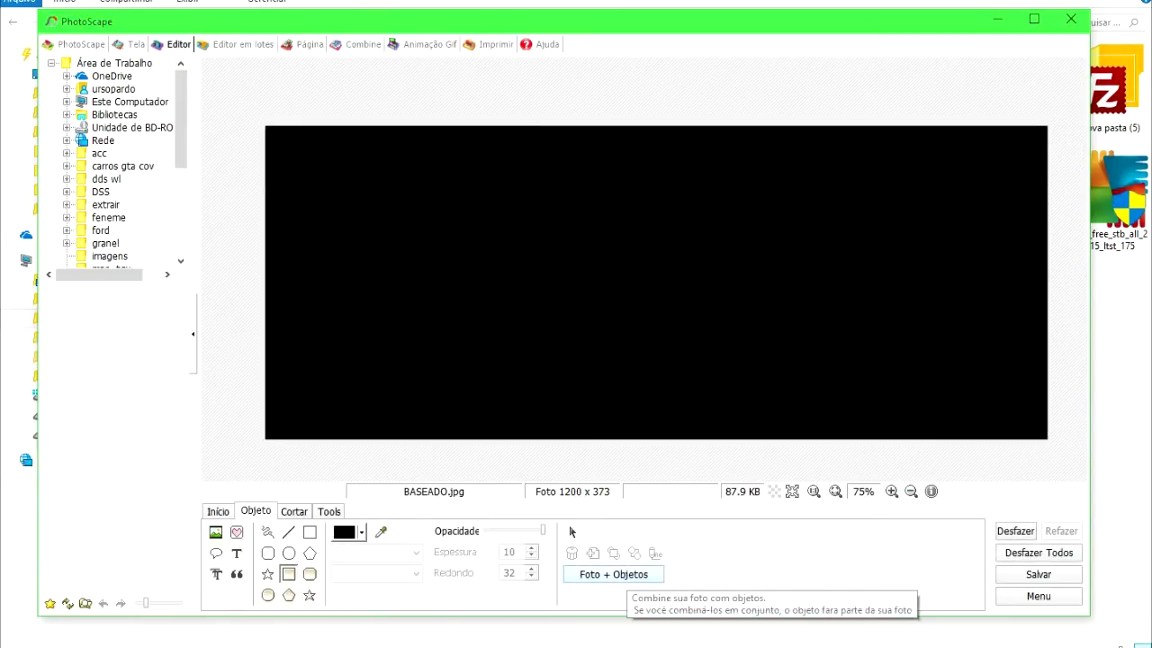
click(613, 574)
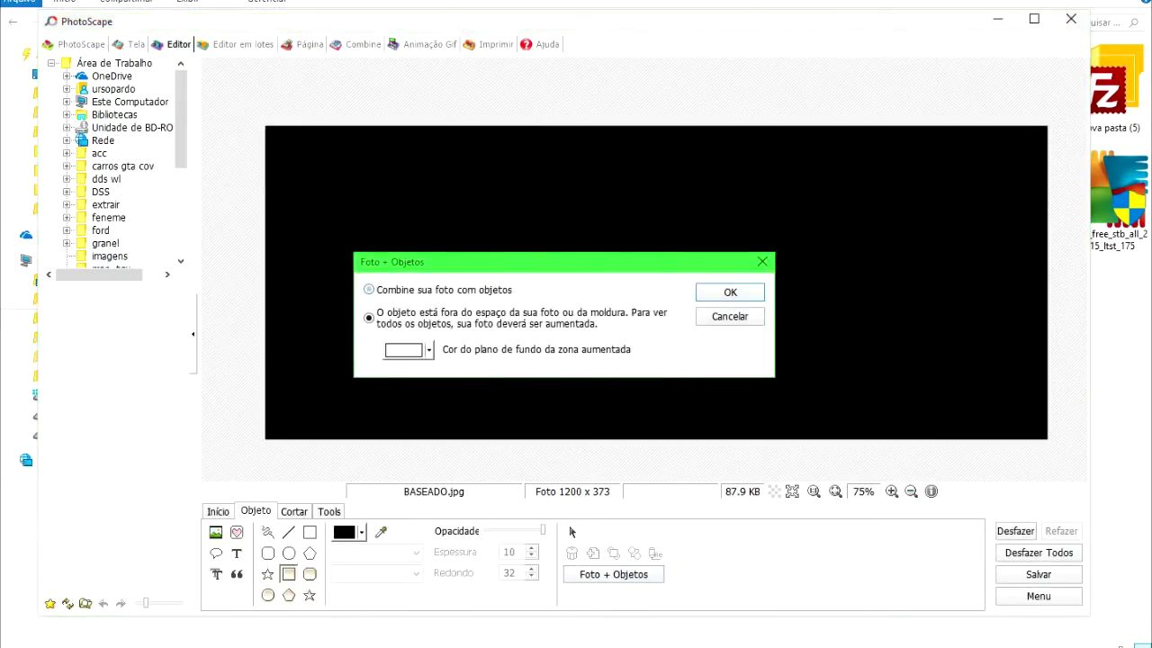
key(Return)
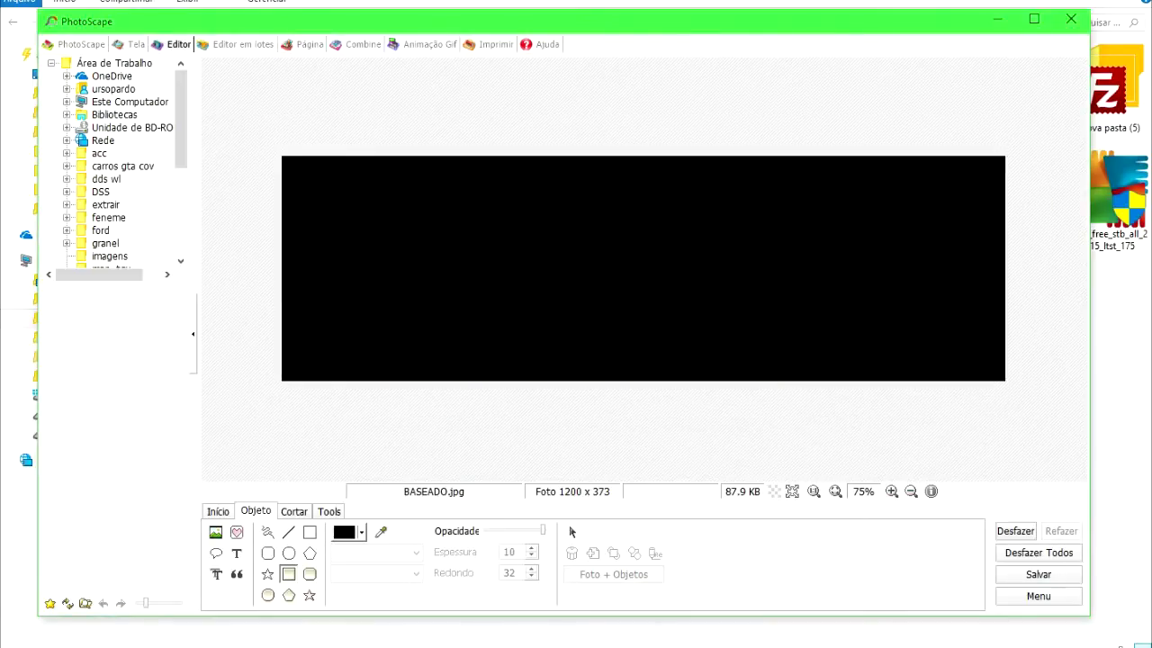
Add the text URSO in red with a white outline, sized to span the black background
click(571, 532)
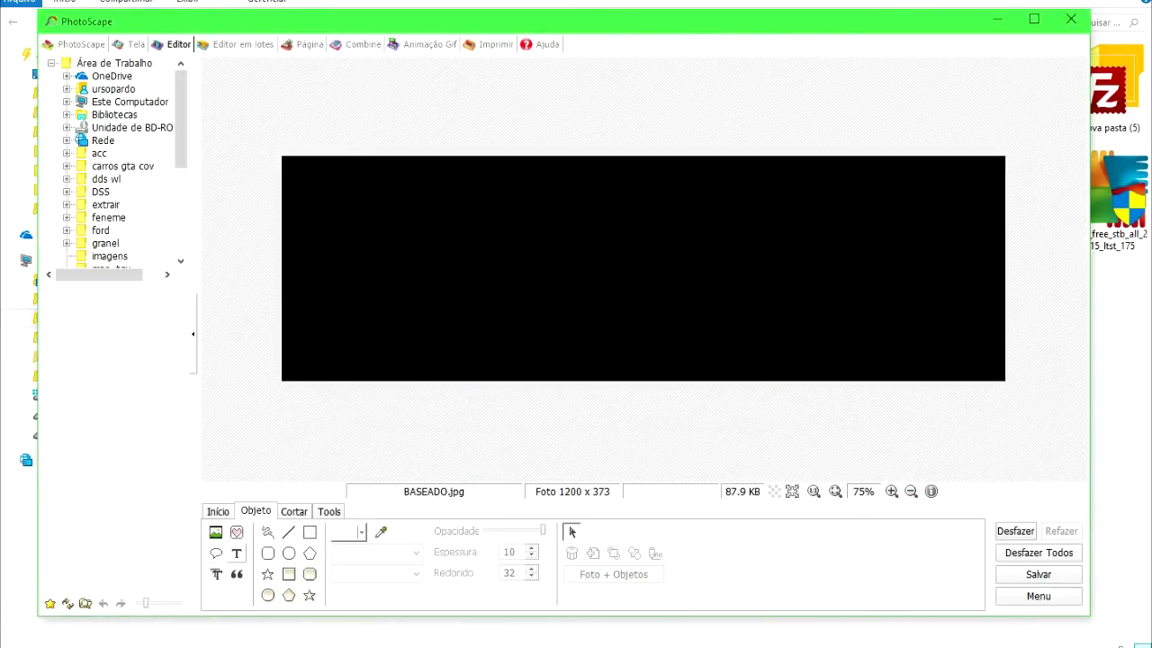
click(236, 553)
click(314, 242)
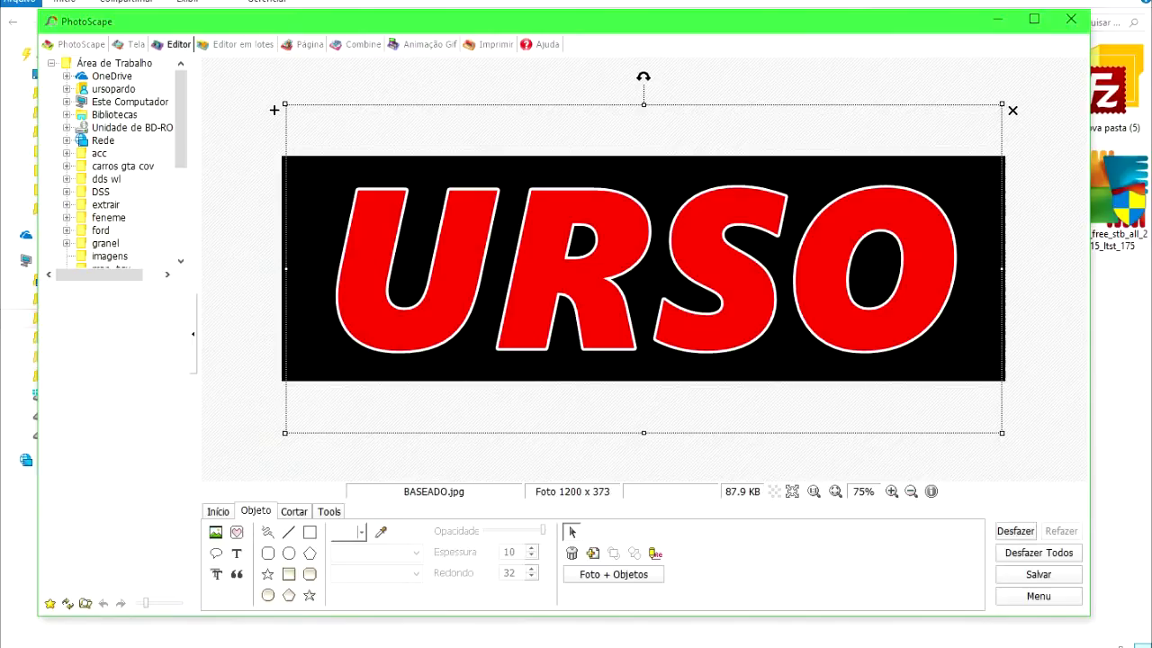
Enlarge the URSO text until its letters span the full width of the black background, and centre it there
drag(286, 433, 172, 485)
drag(315, 360, 368, 333)
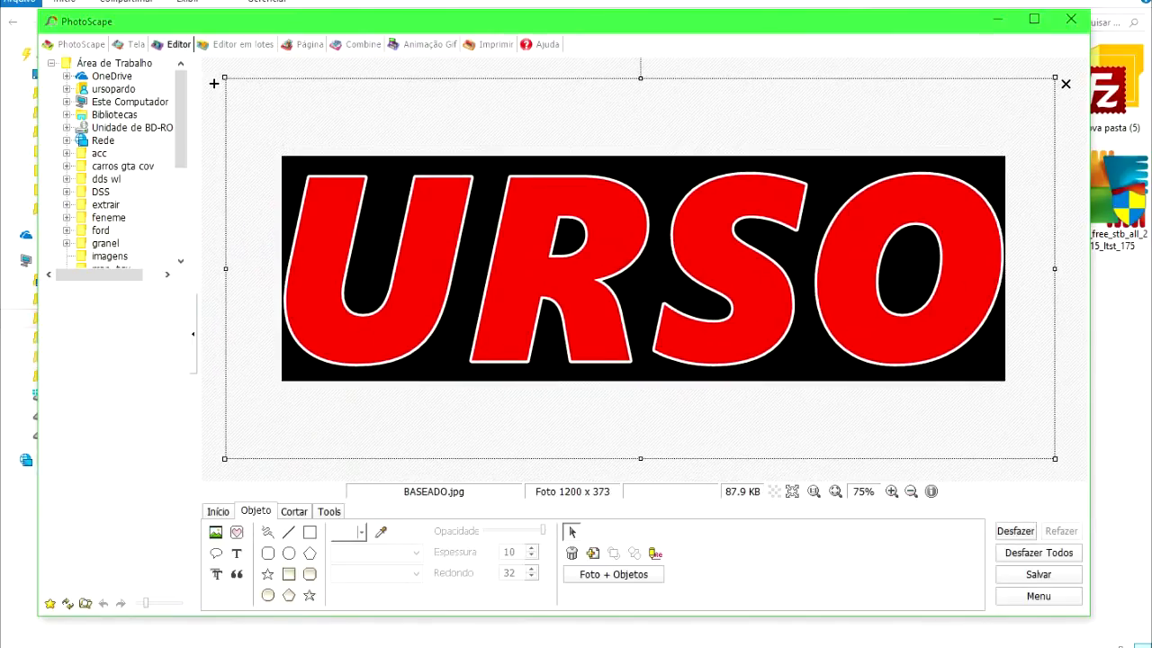
Look through the save options and the Desktop as a Save As destination for BASEADO, leaving without saving
click(1038, 574)
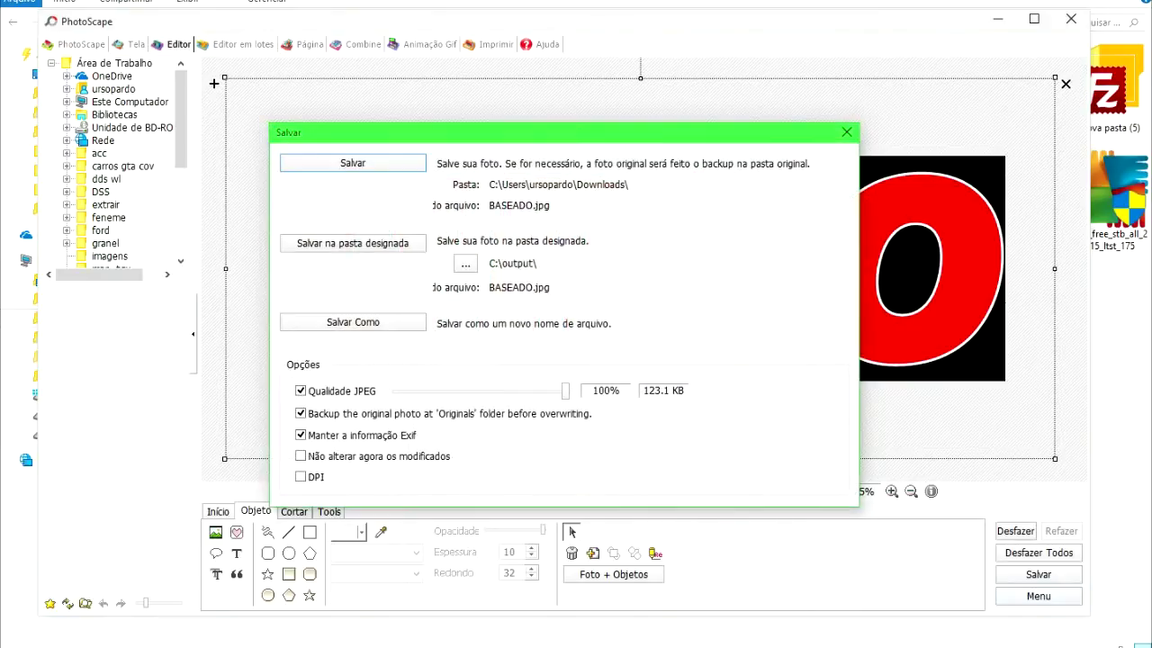
click(351, 322)
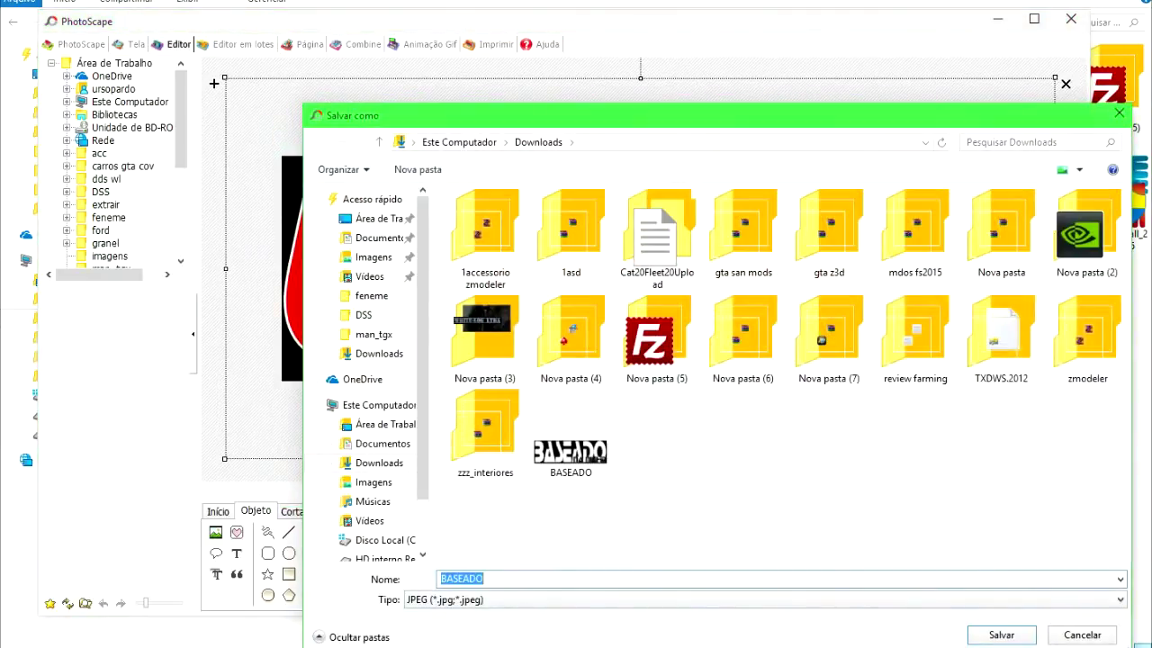
click(378, 218)
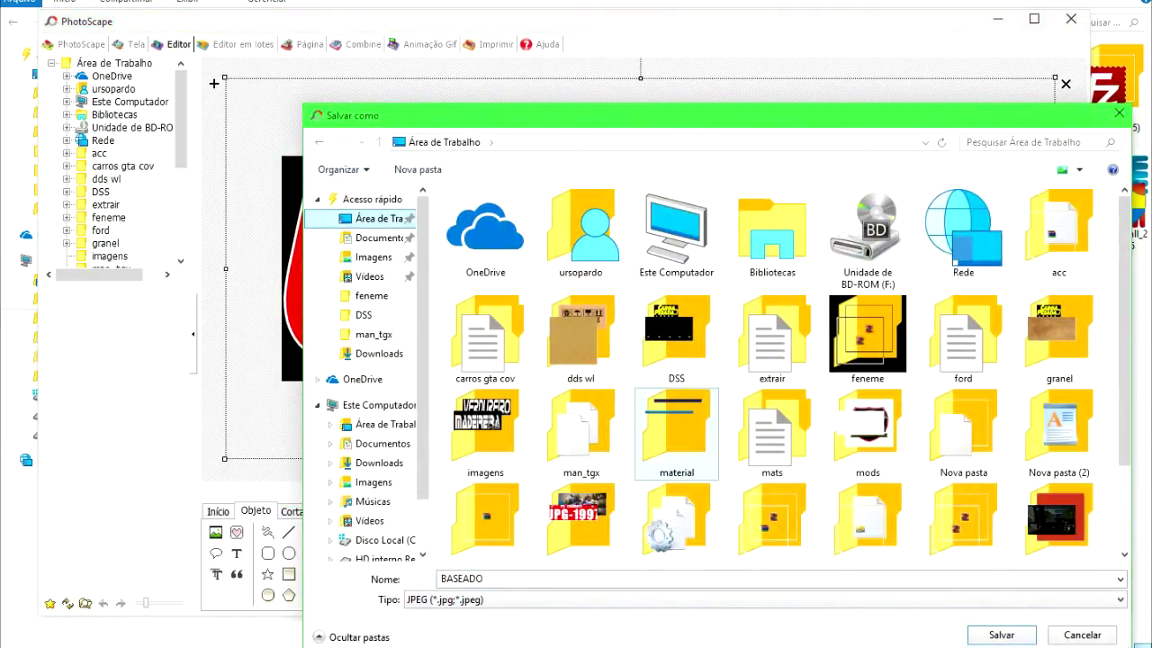
scroll(378, 219, down, 2)
click(1120, 113)
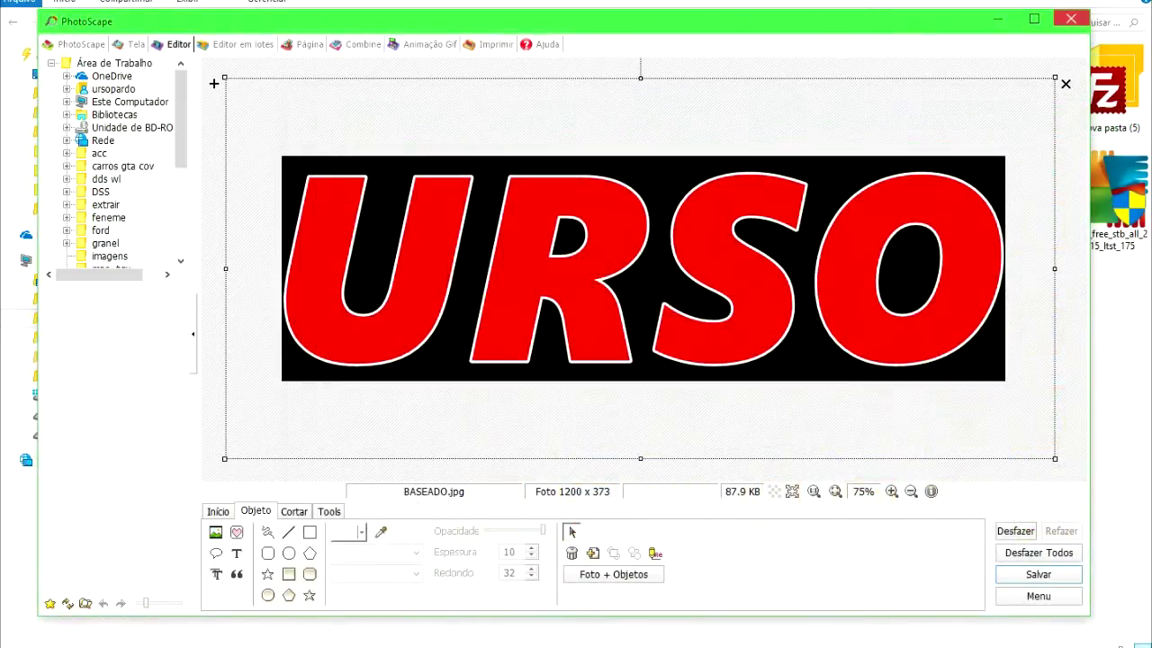
Close PhotoScape without saving the banner and return to the desktop
click(1071, 18)
click(584, 364)
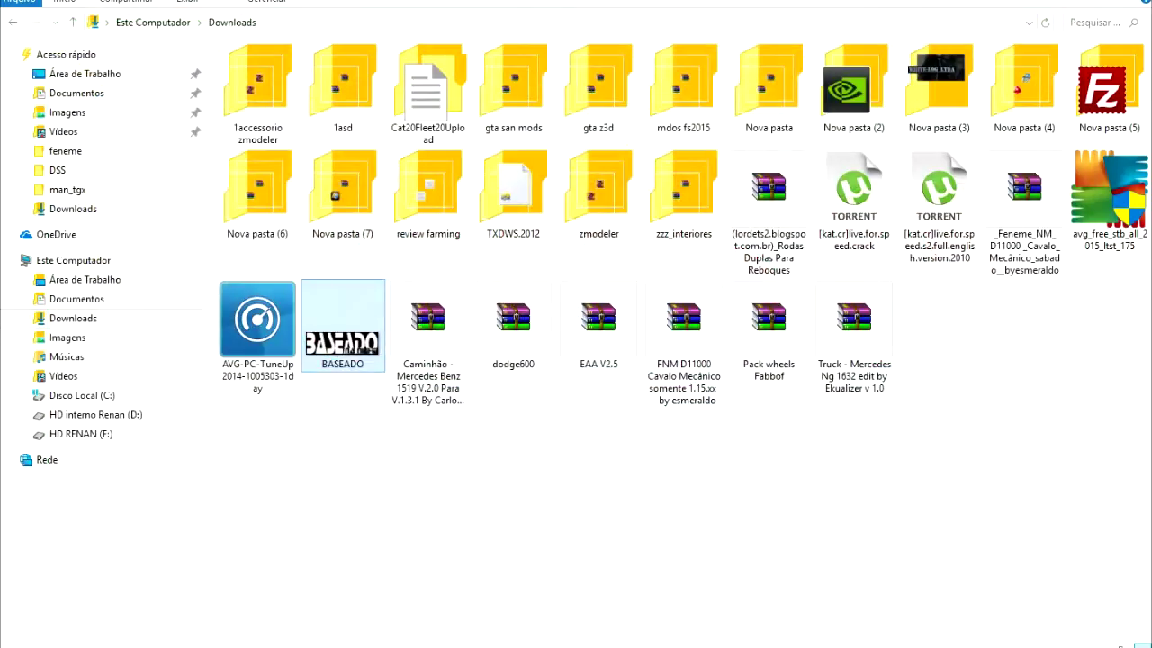
drag(1019, 379, 1036, 456)
key(super+d)
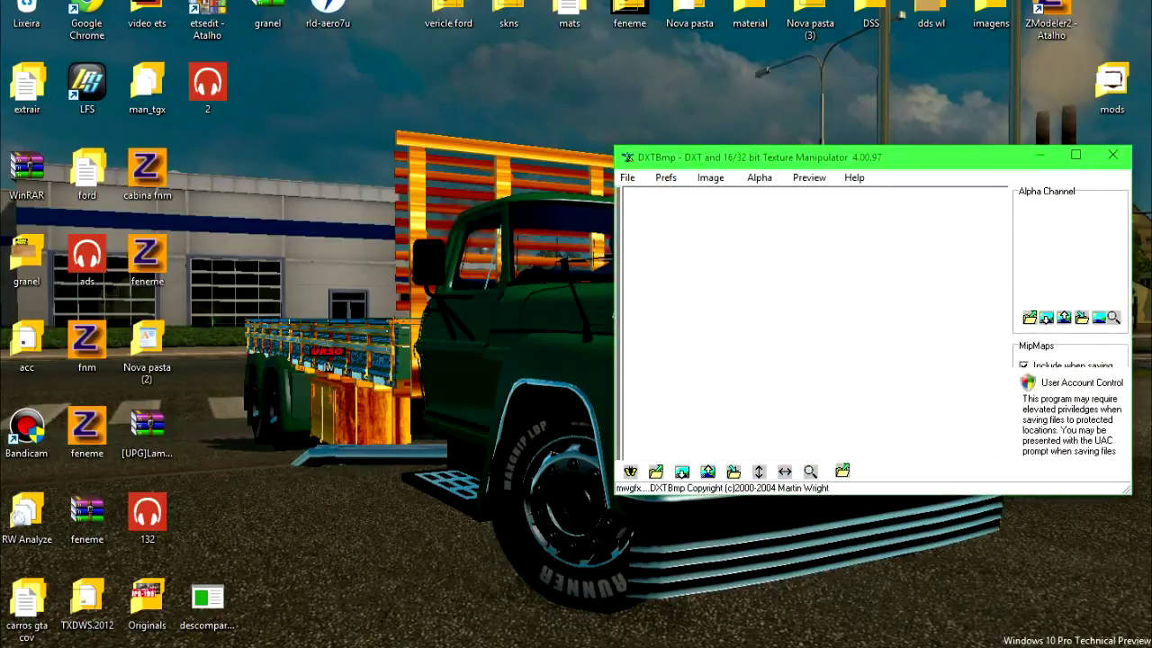
In DXTBmp, open the asfal texture from the dds wl folder on the desktop
click(627, 177)
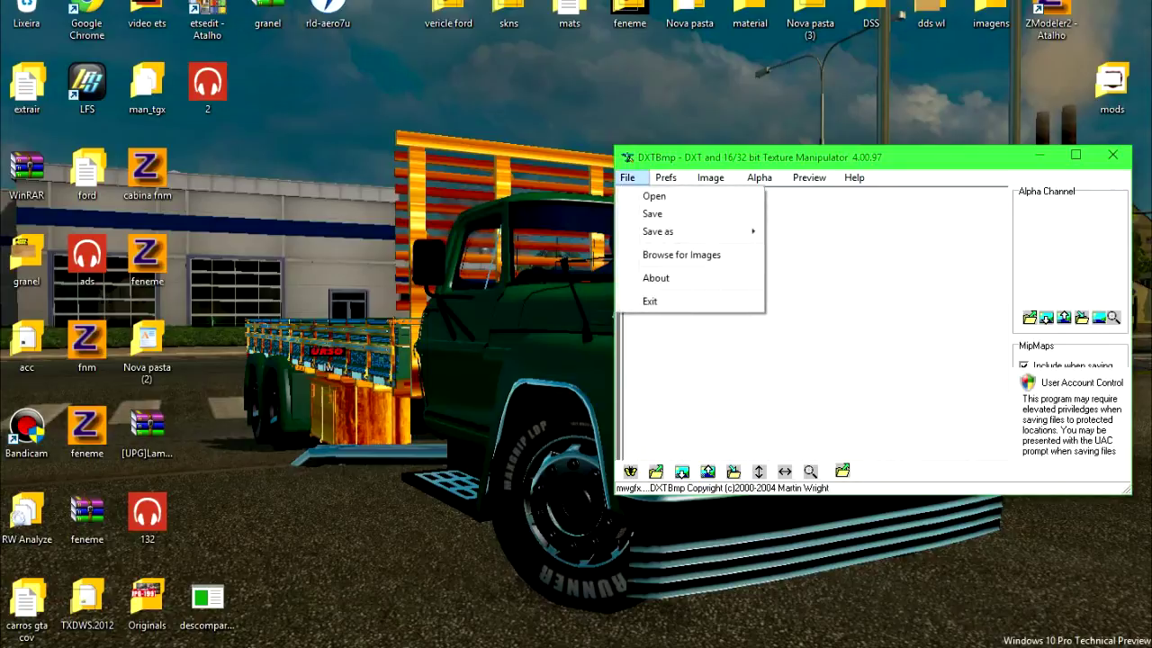
click(649, 194)
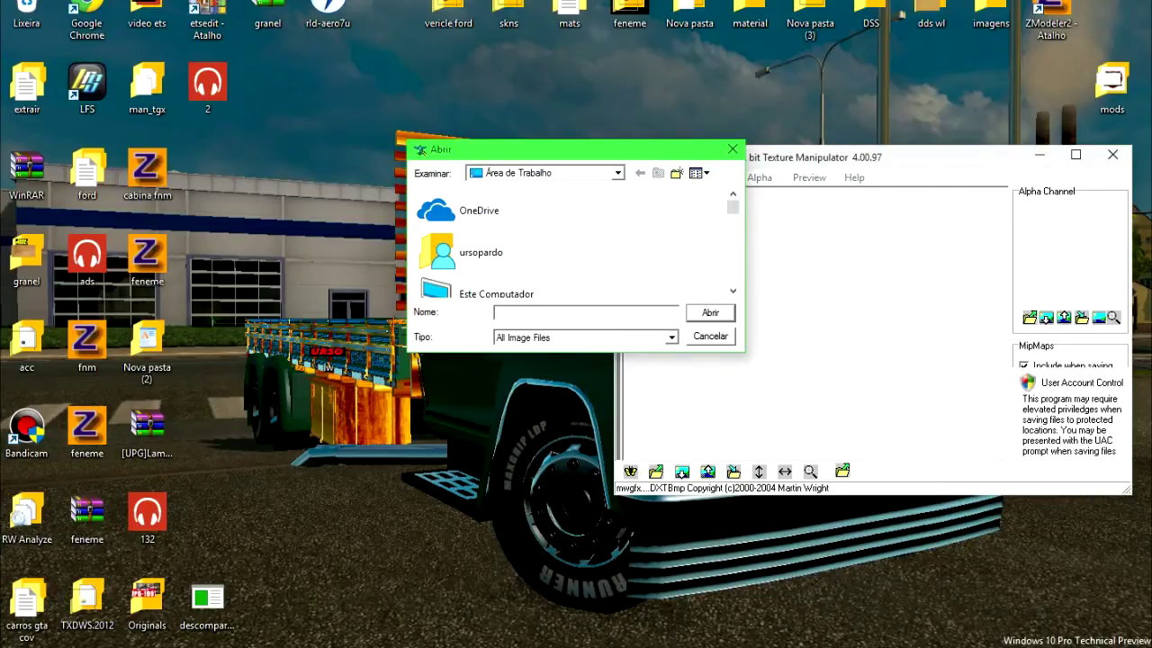
click(630, 14)
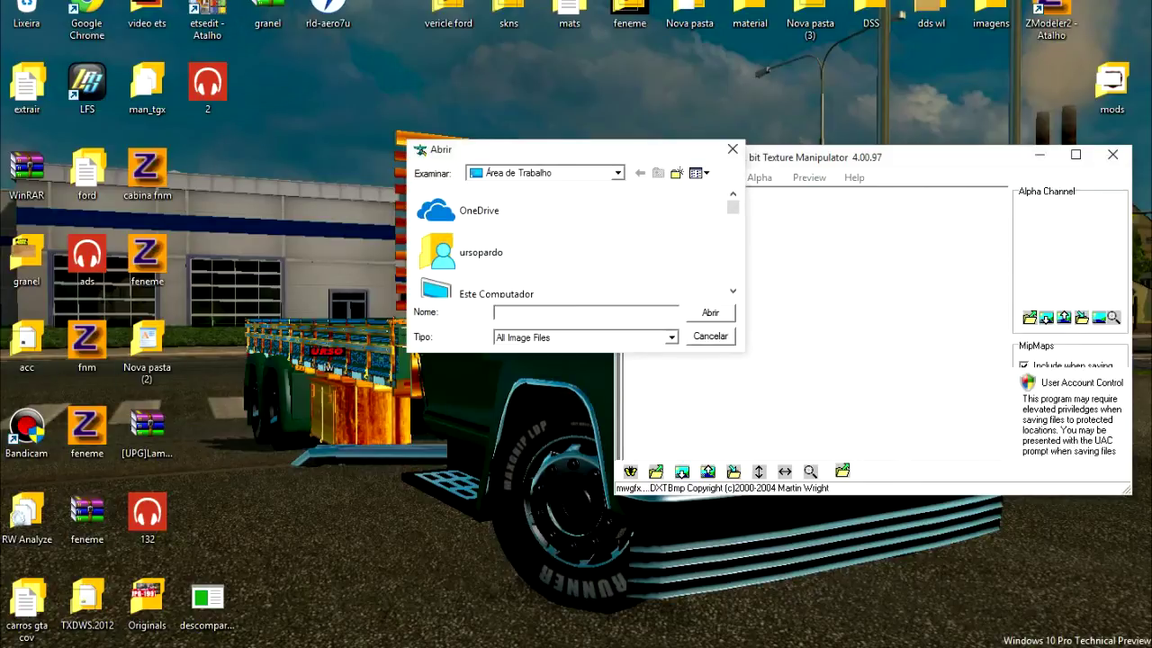
click(486, 210)
scroll(502, 243, down, 4)
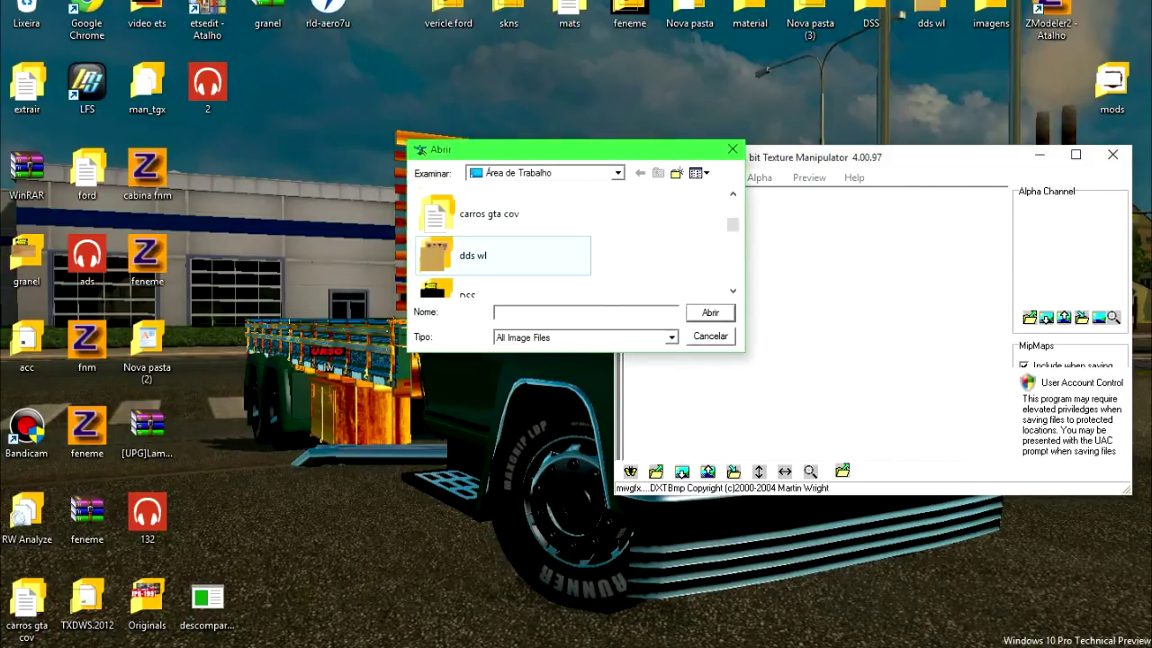
double_click(472, 255)
click(625, 243)
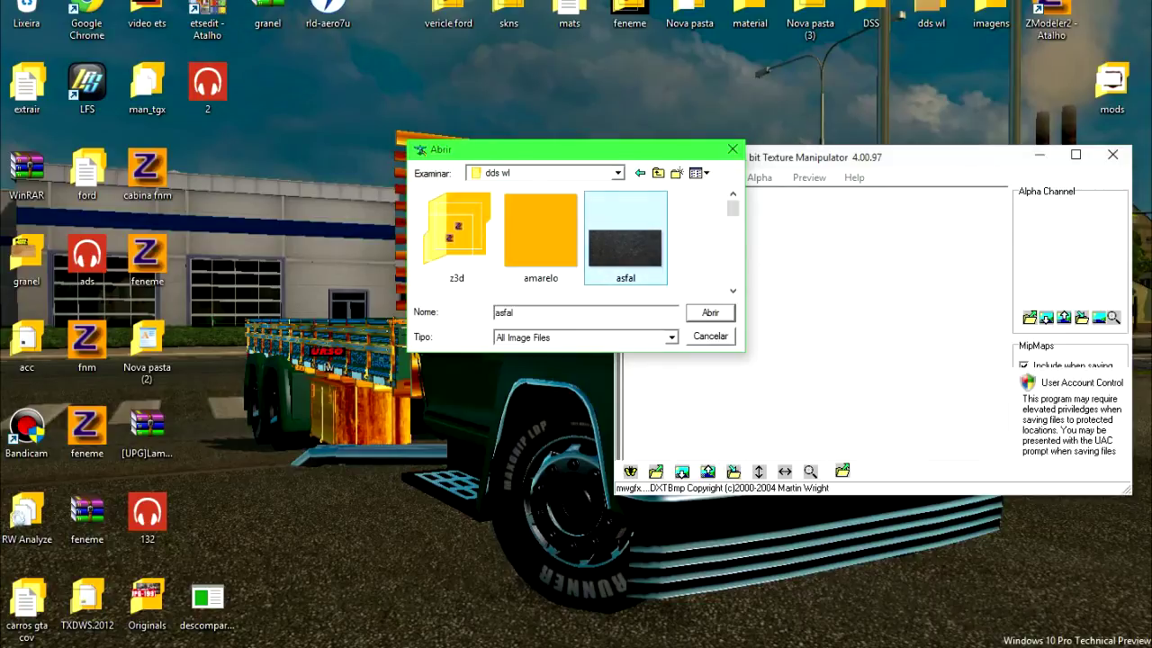
double_click(625, 243)
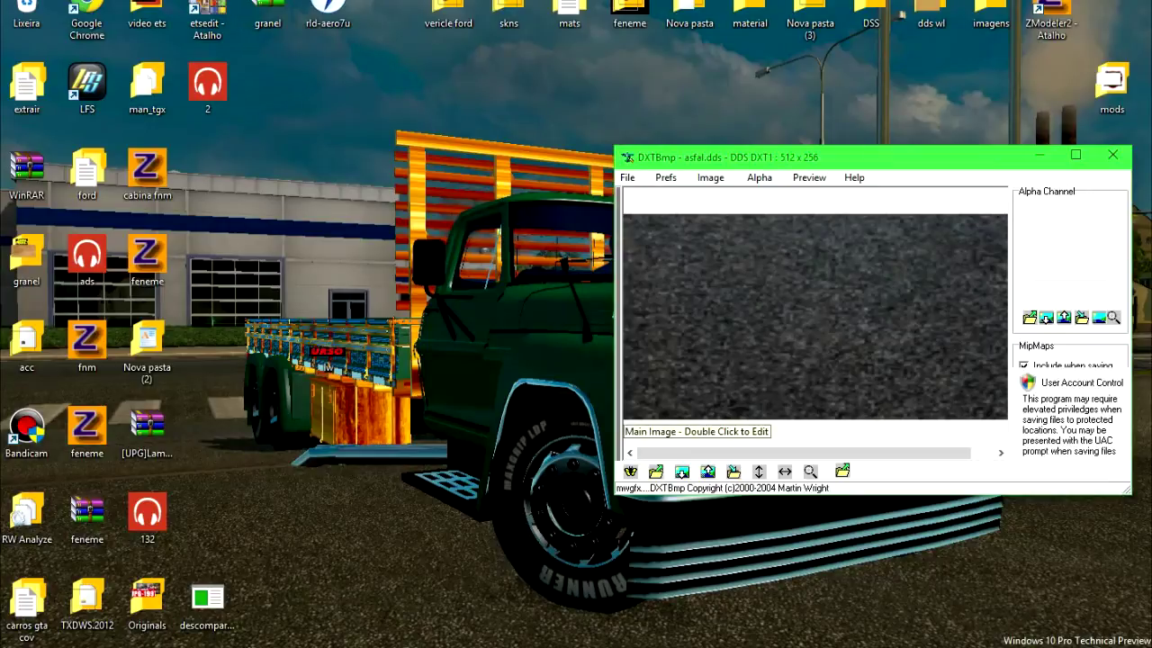
Look at exporting the asfal image as a DDS texture of type DDS DXT1, leave without saving, and close DXTBmp
click(627, 177)
mouse_move(666, 231)
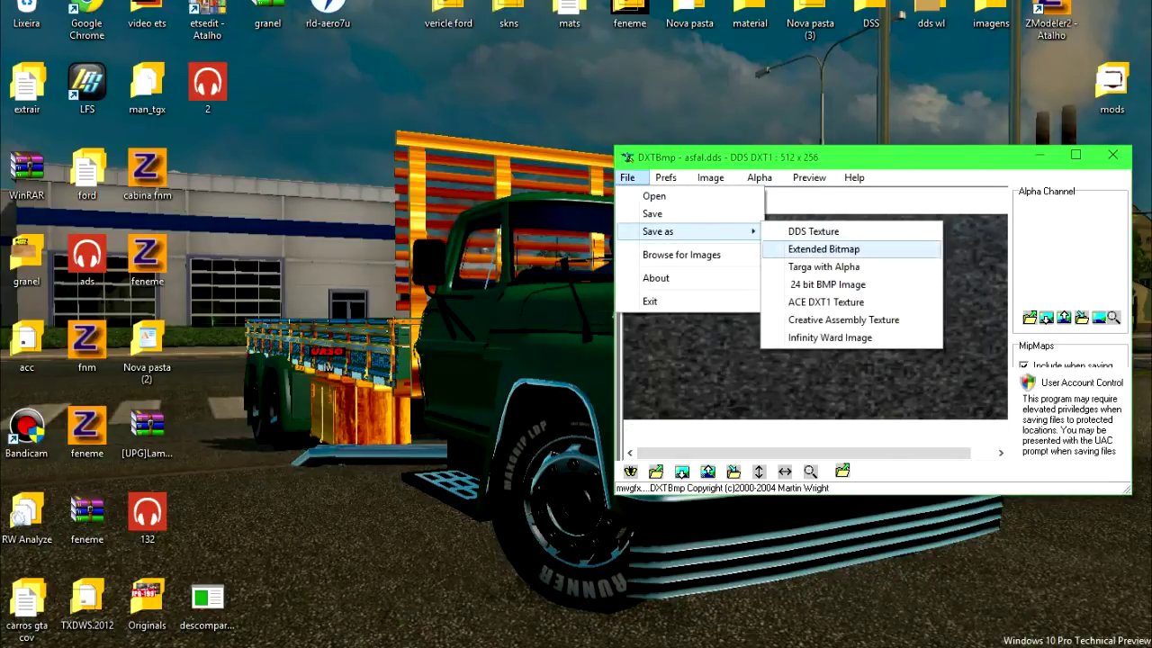
click(813, 232)
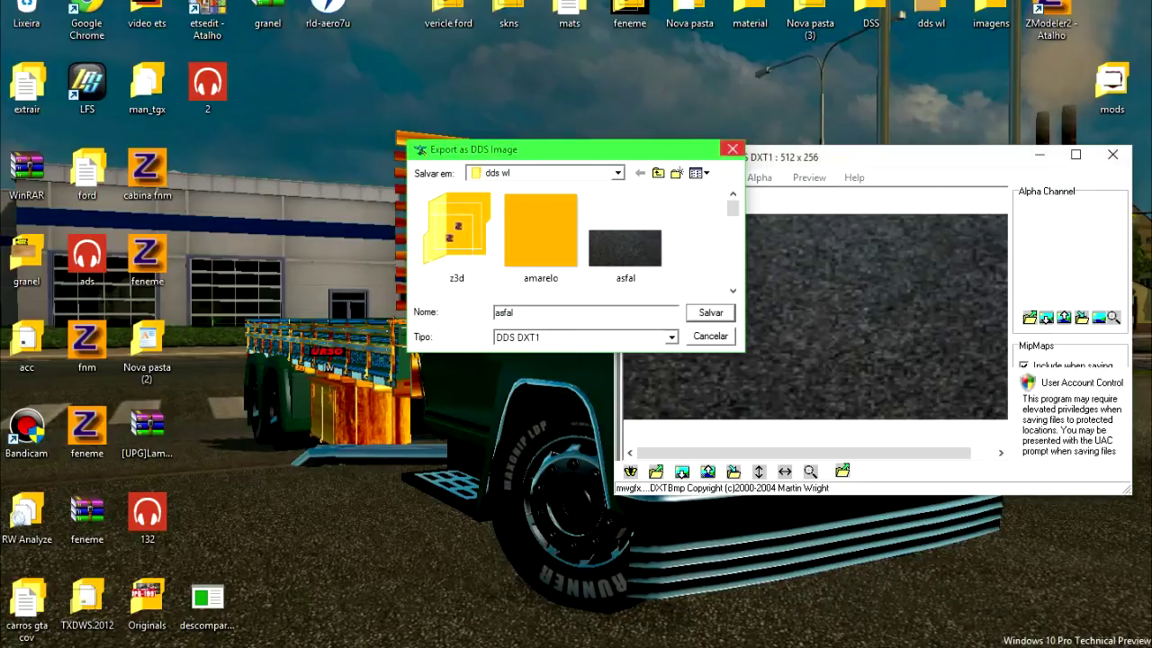
key(Return)
key(alt+F4)
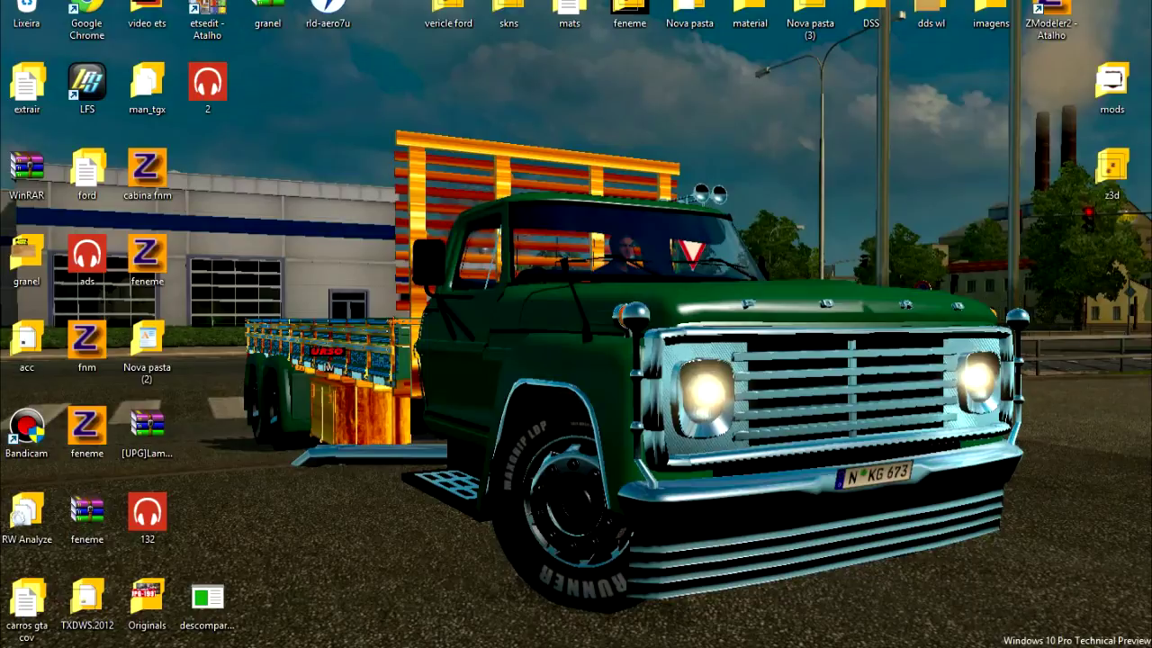
Open the [UPG]Lameiros_meu archive from the desktop in WinRAR and arrange its window beside the lw image placed mid-desktop
double_click(148, 428)
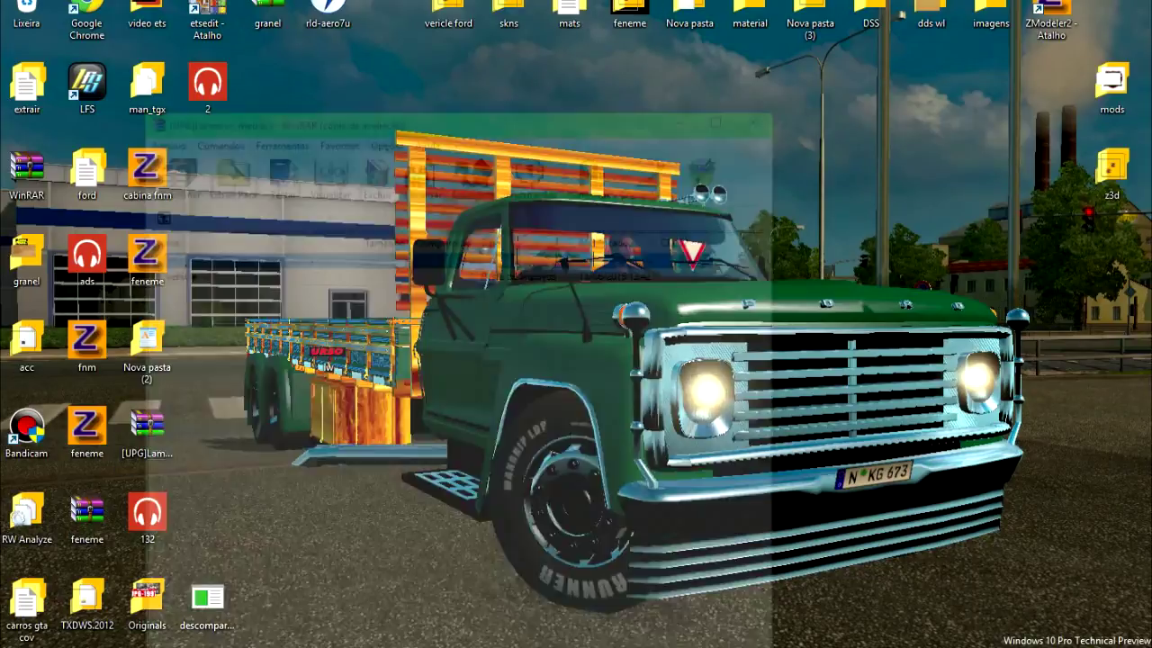
double_click(185, 279)
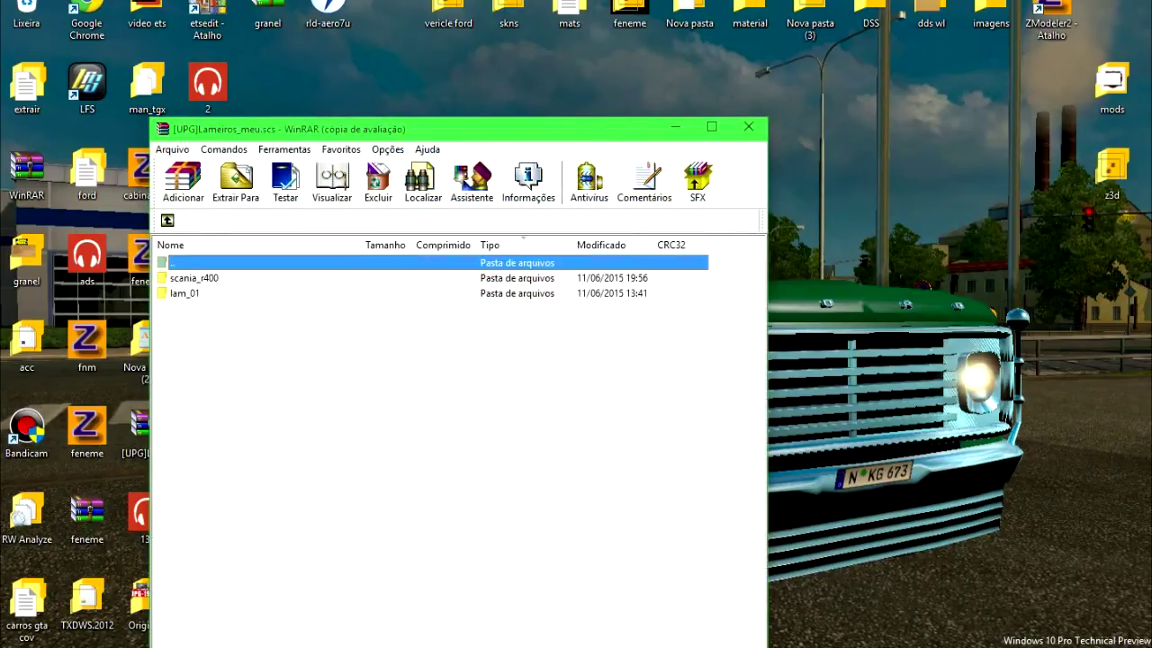
click(747, 126)
drag(141, 427, 810, 257)
double_click(810, 256)
drag(386, 149, 874, 98)
Open the archive's scania_r400 folder of DDS files and demonstrate adding the lw texture with the add and replace files method
double_click(689, 247)
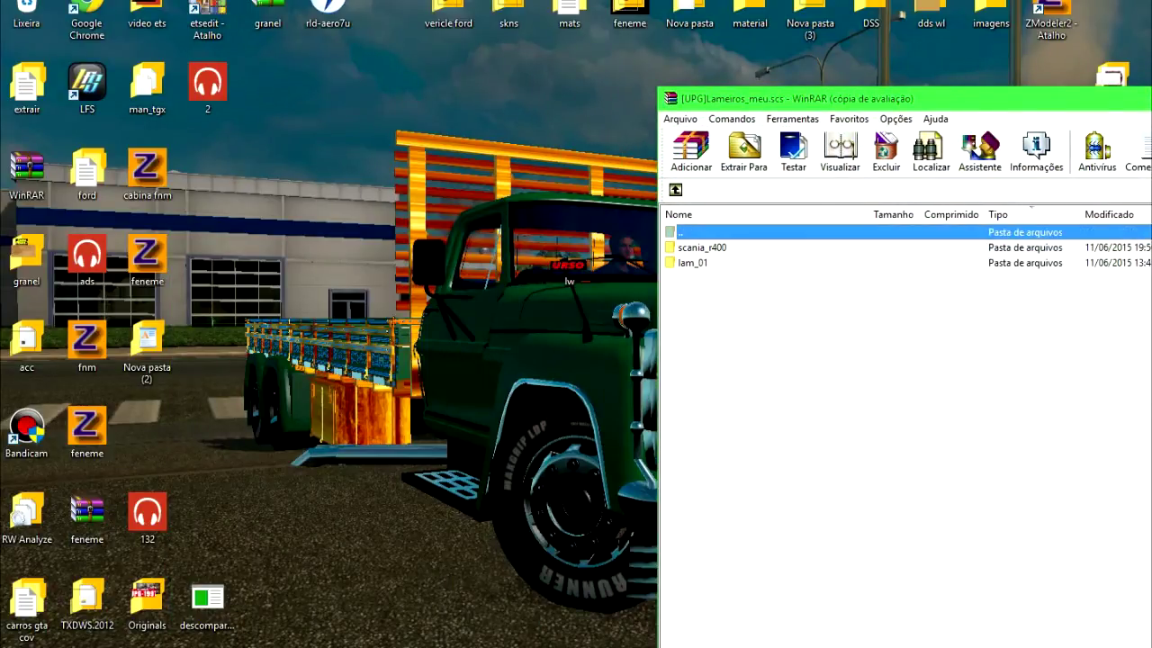
key(Down)
key(Return)
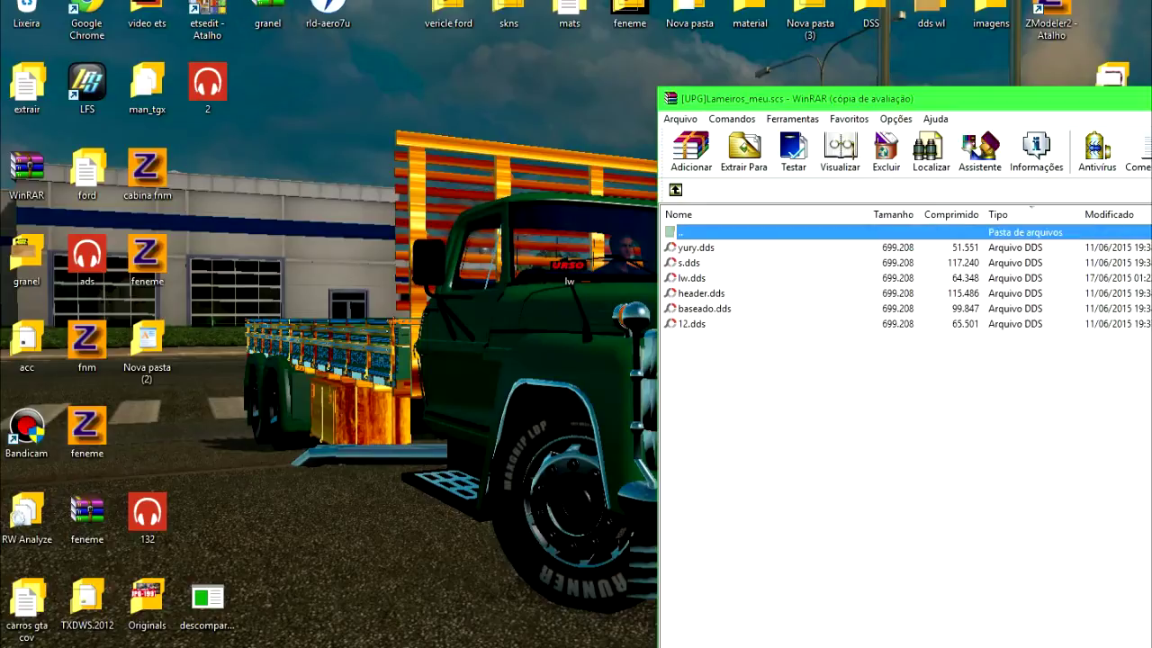
key(Return)
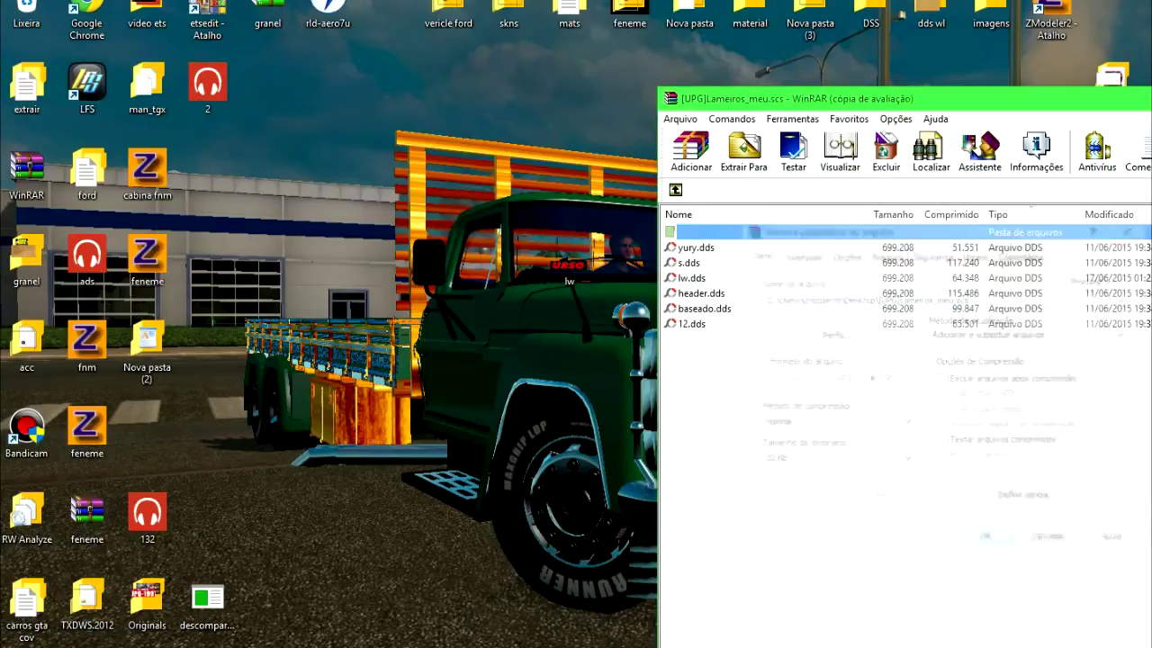
click(676, 190)
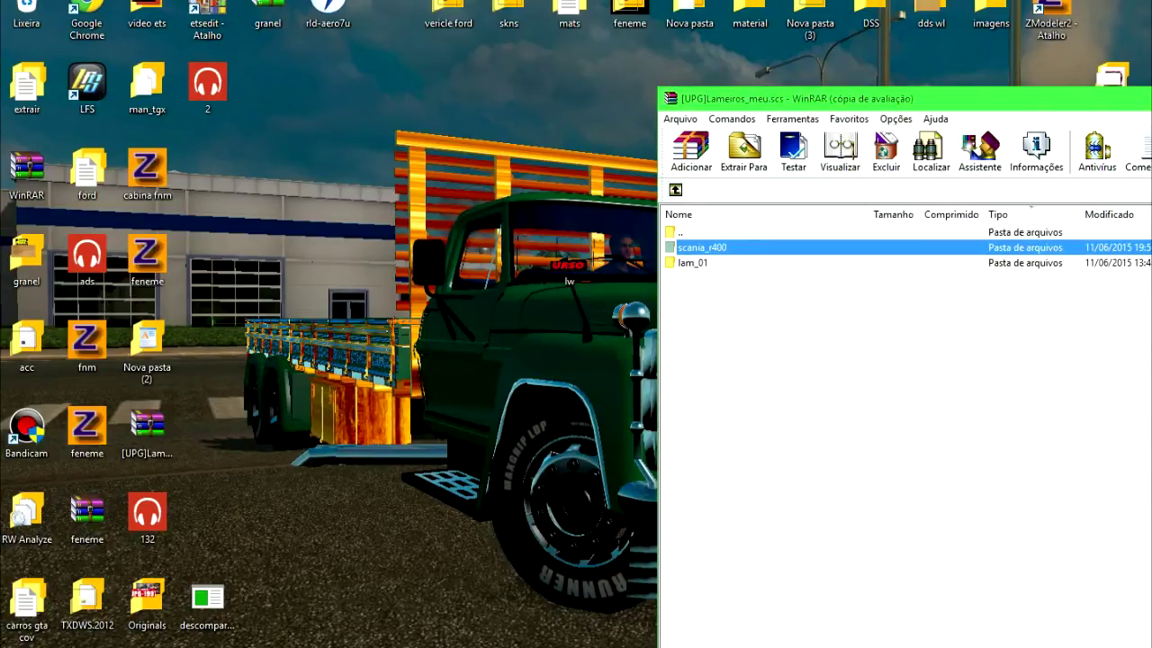
double_click(693, 263)
click(692, 262)
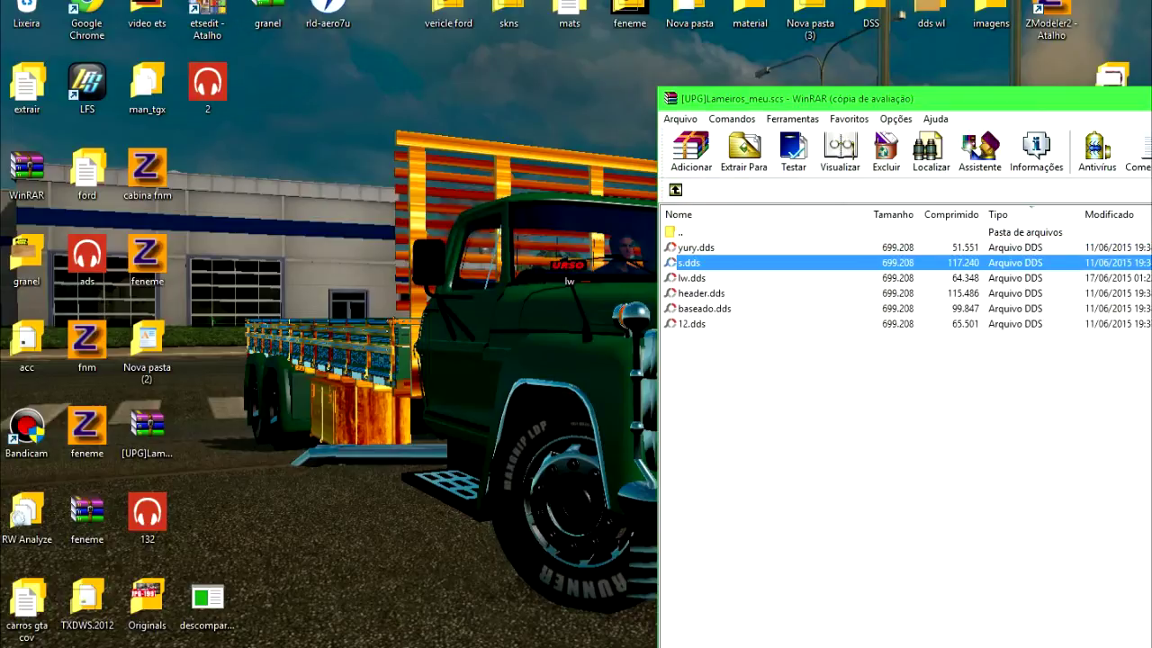
key(alt+a)
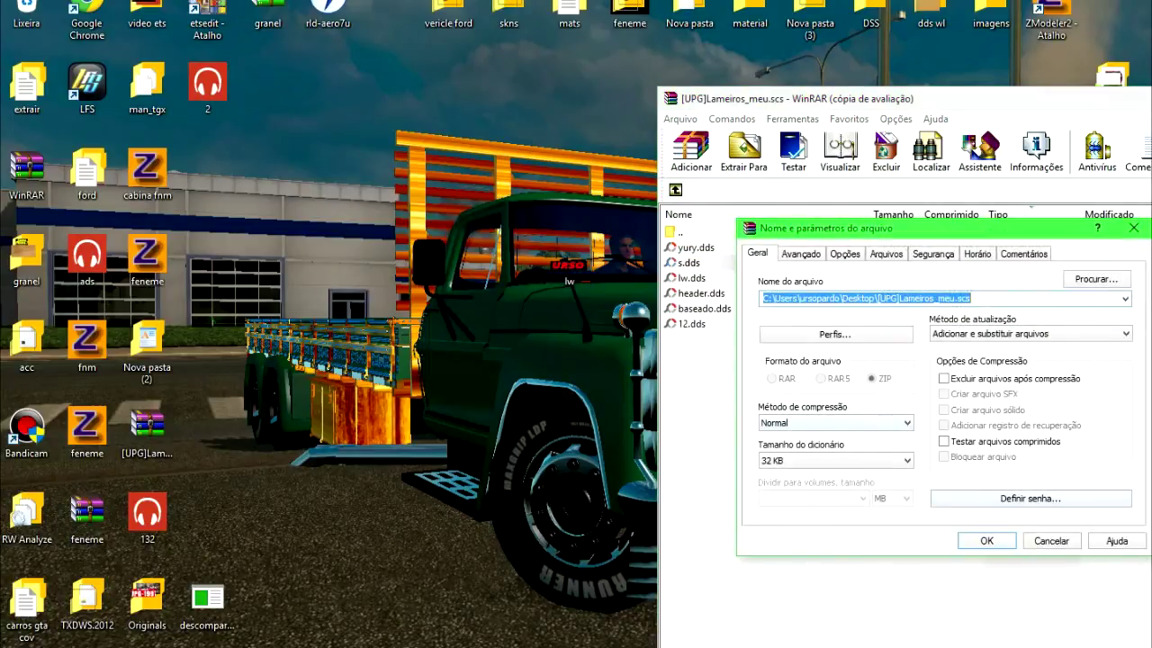
key(Return)
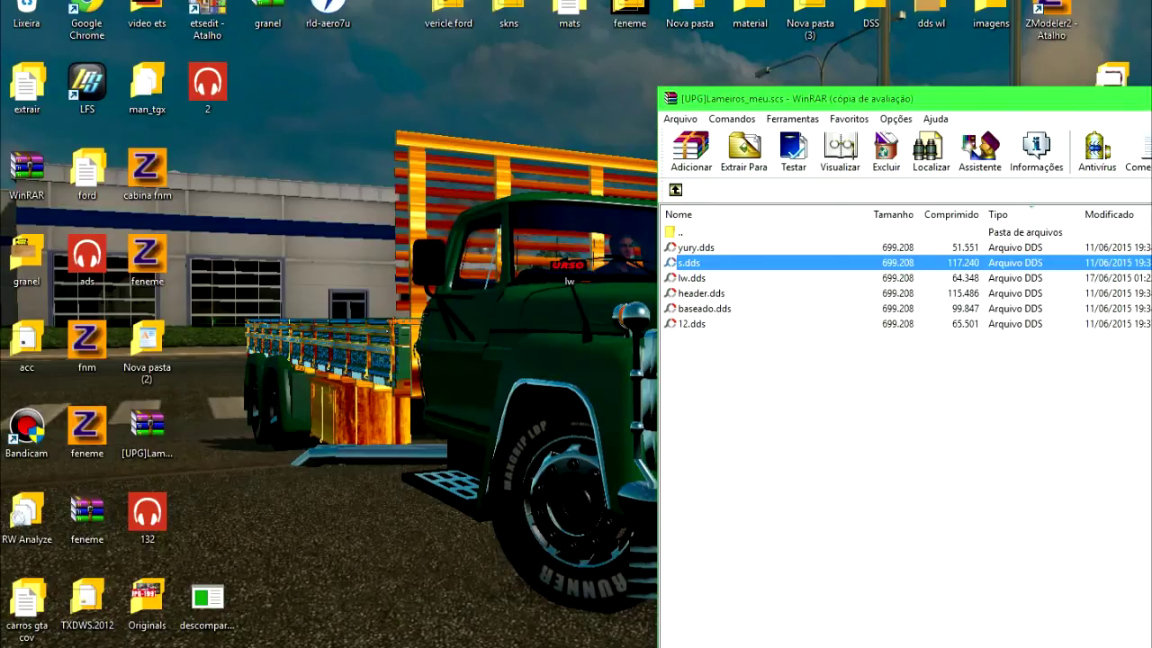
Try to open the lw image from the desktop in PhotoScape, and dismiss it
double_click(569, 263)
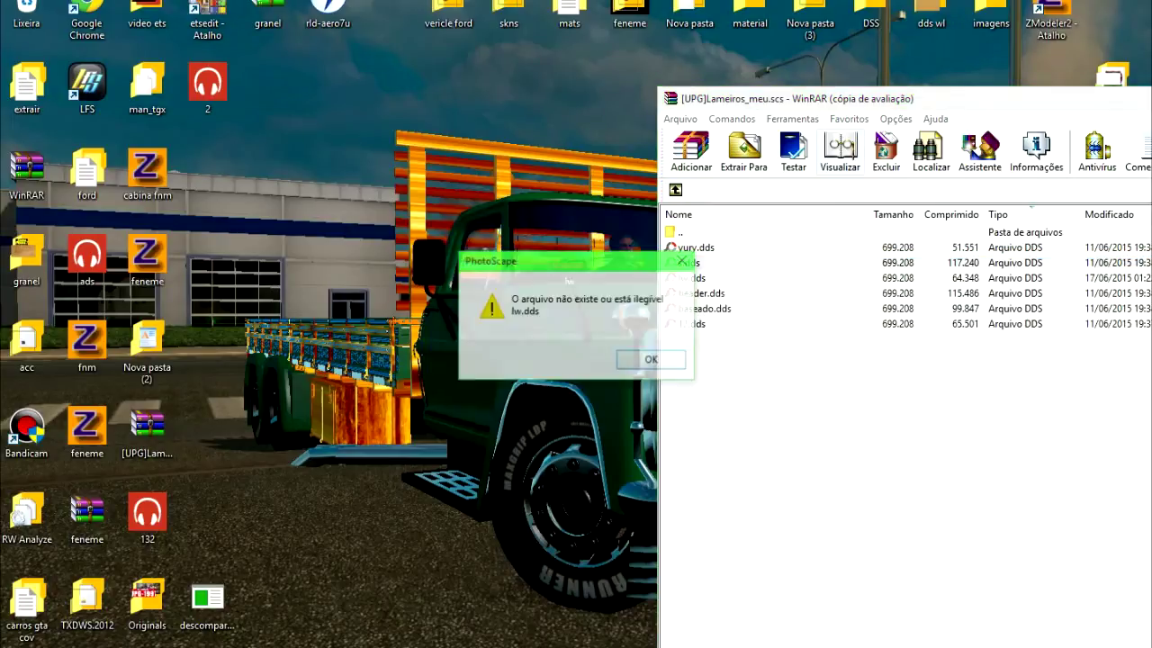
click(650, 359)
click(1078, 18)
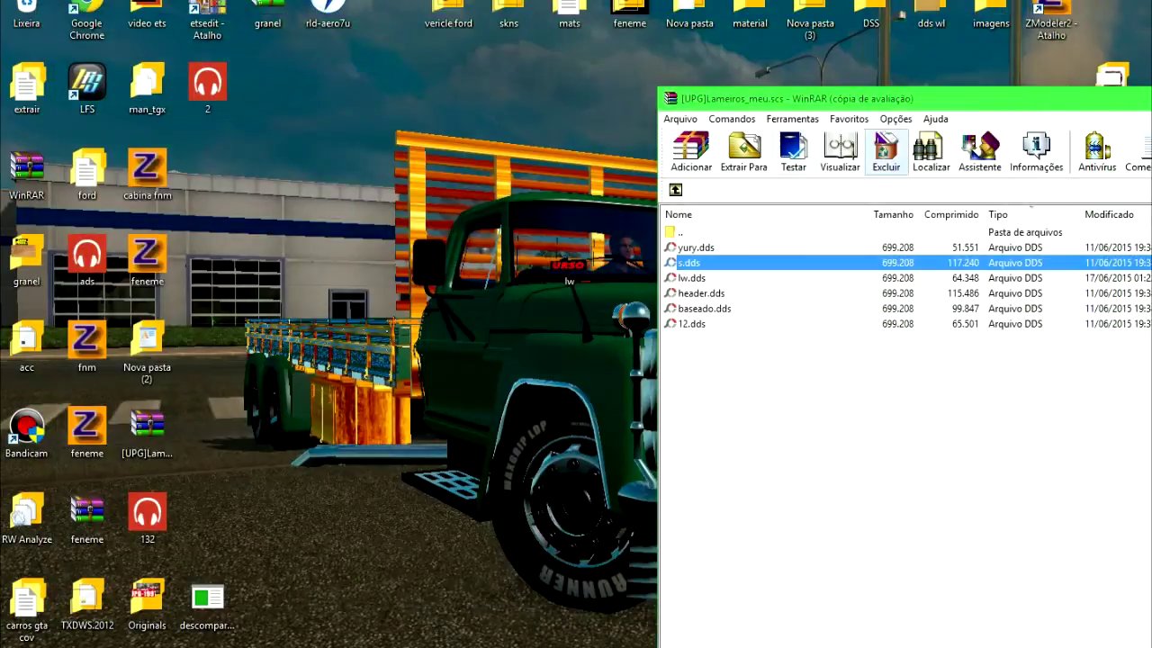
Open the exetrize folder inside z3d's lameiros folder and show its banner textures with larger icons
click(571, 270)
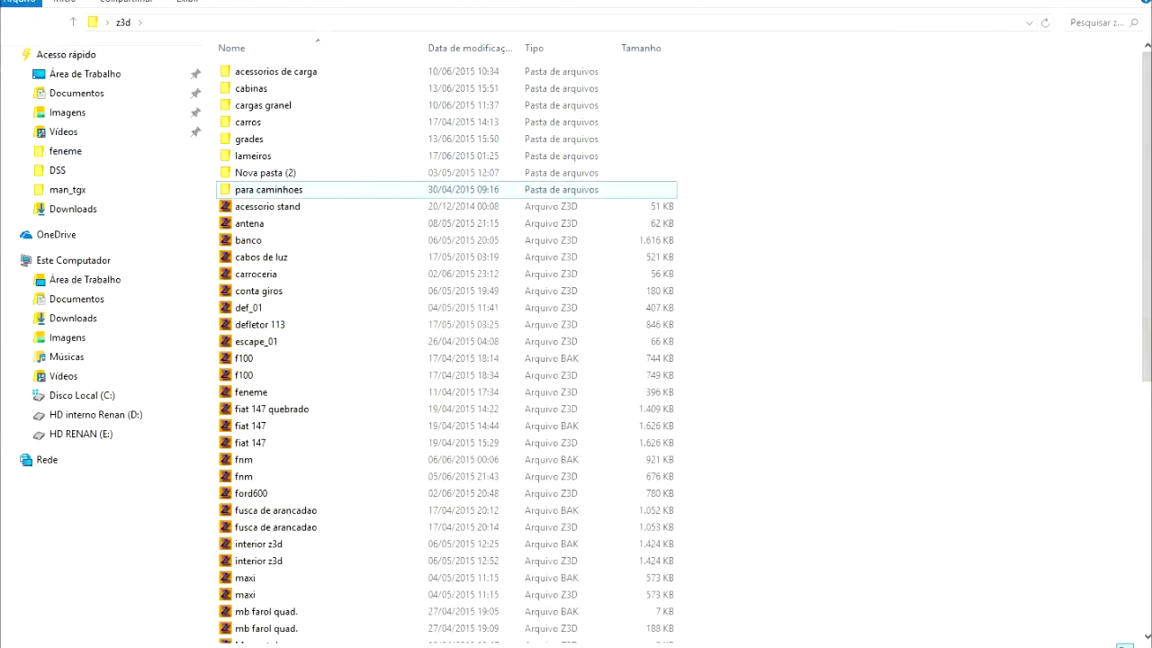
double_click(255, 156)
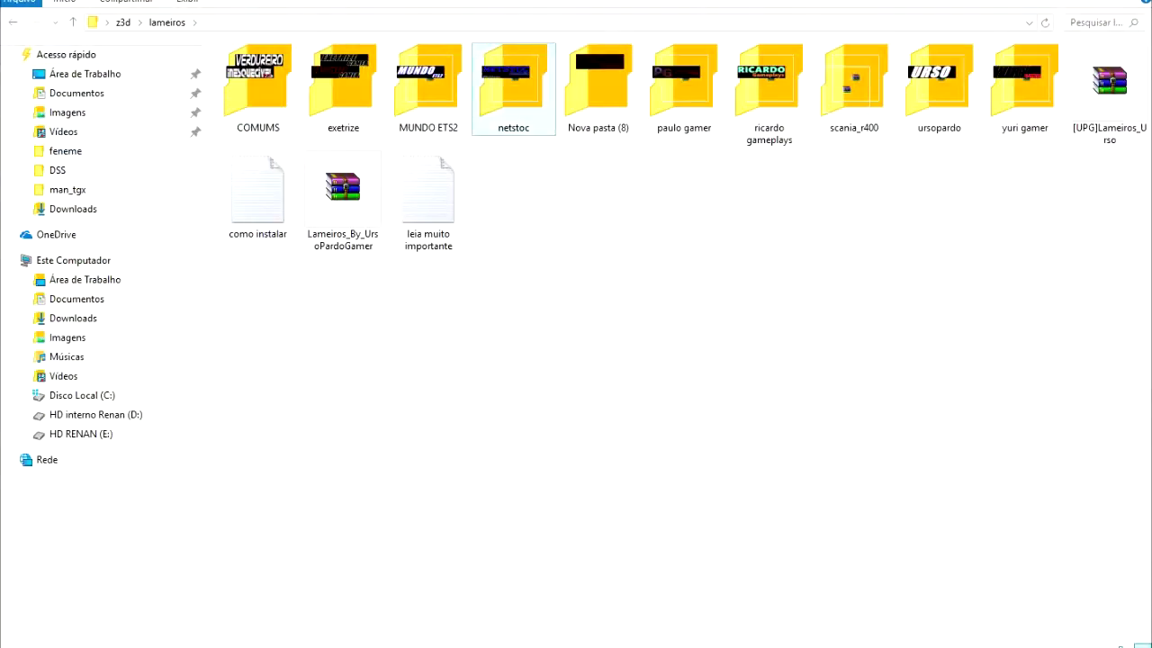
double_click(342, 85)
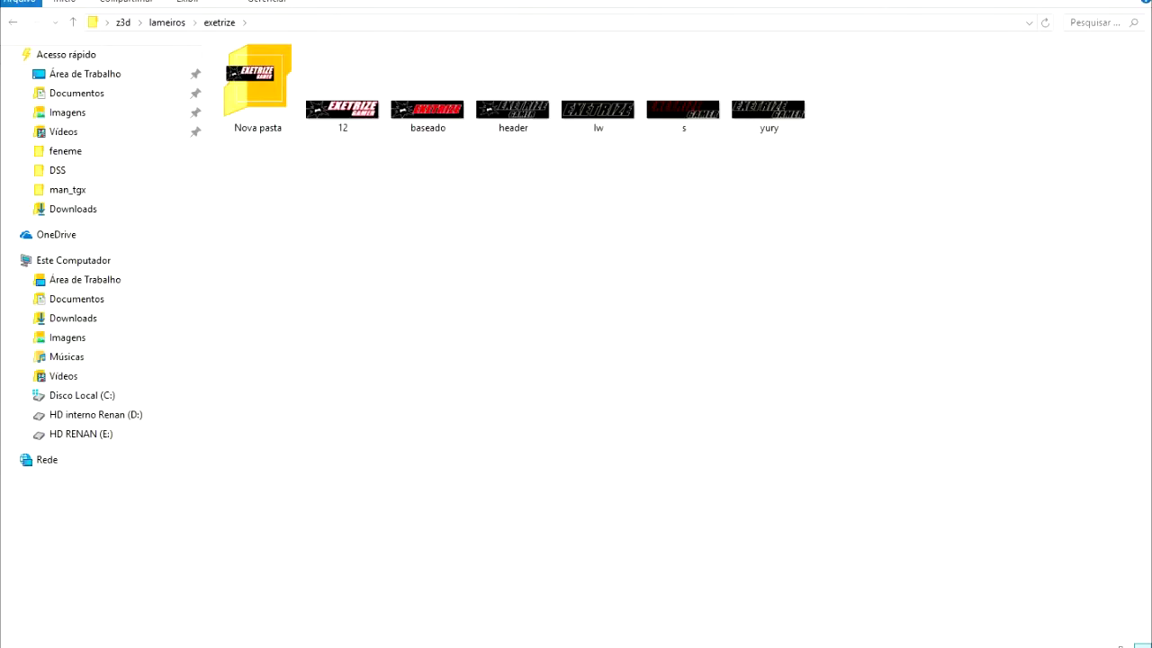
right_click(798, 436)
mouse_move(814, 445)
click(674, 444)
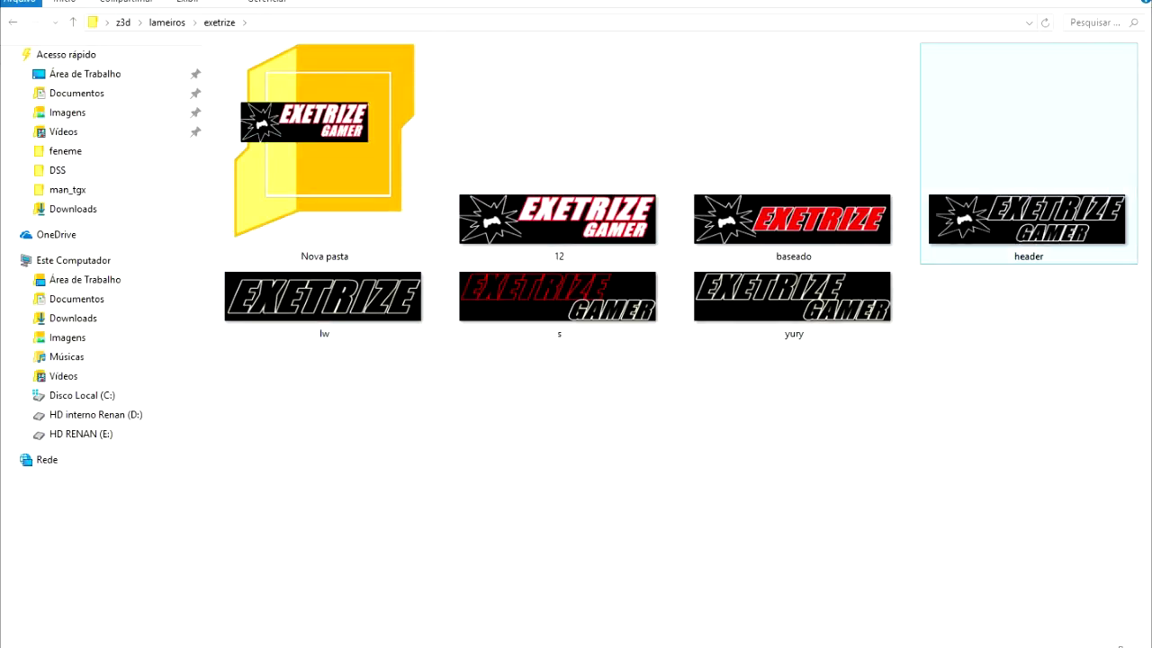
mouse_move(797, 281)
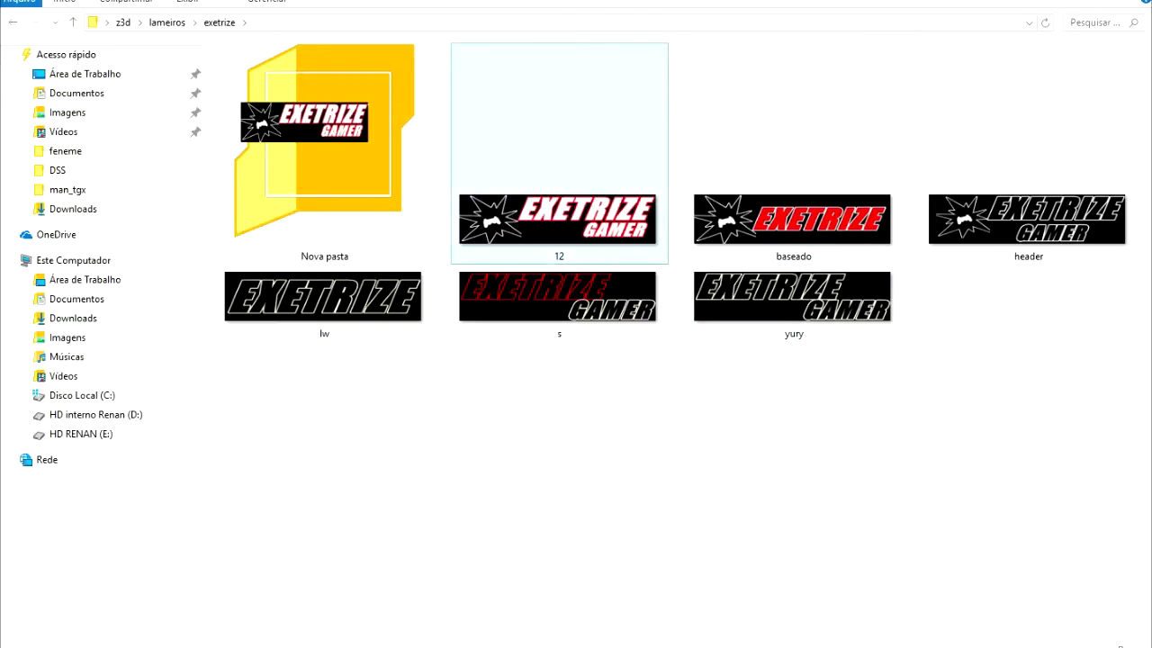
Compare the DDS file names in the [UPG]Lameiros_Urso archive with the exetrize banner textures, and close the archive
mouse_move(788, 646)
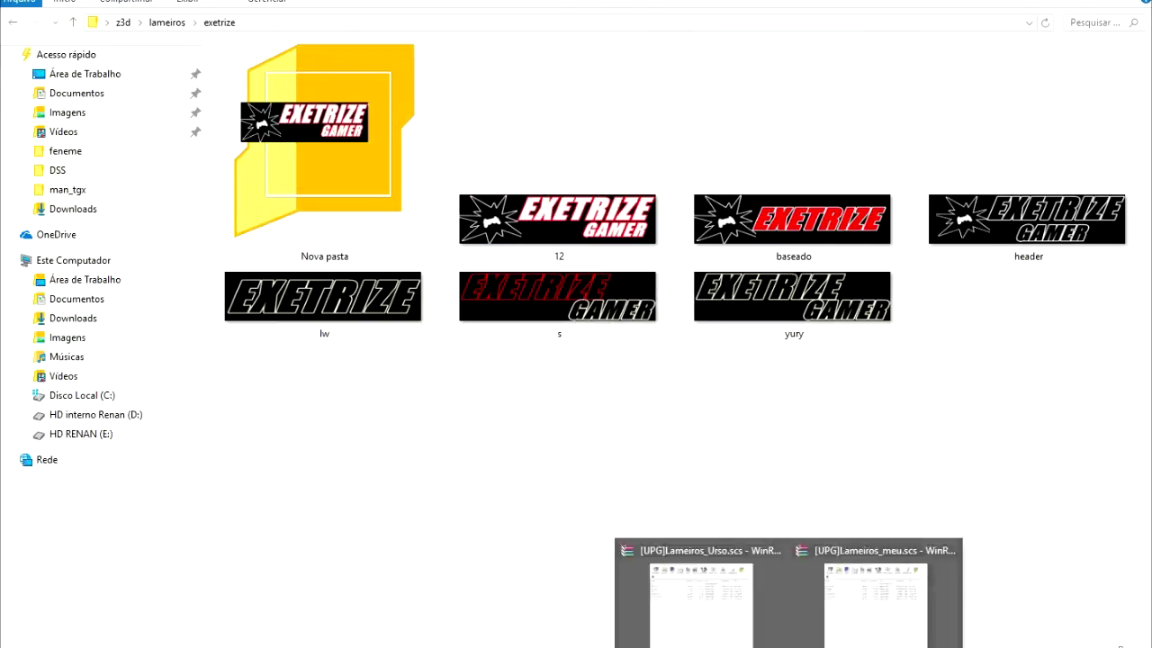
click(756, 596)
drag(711, 56, 1095, 281)
drag(990, 281, 885, 351)
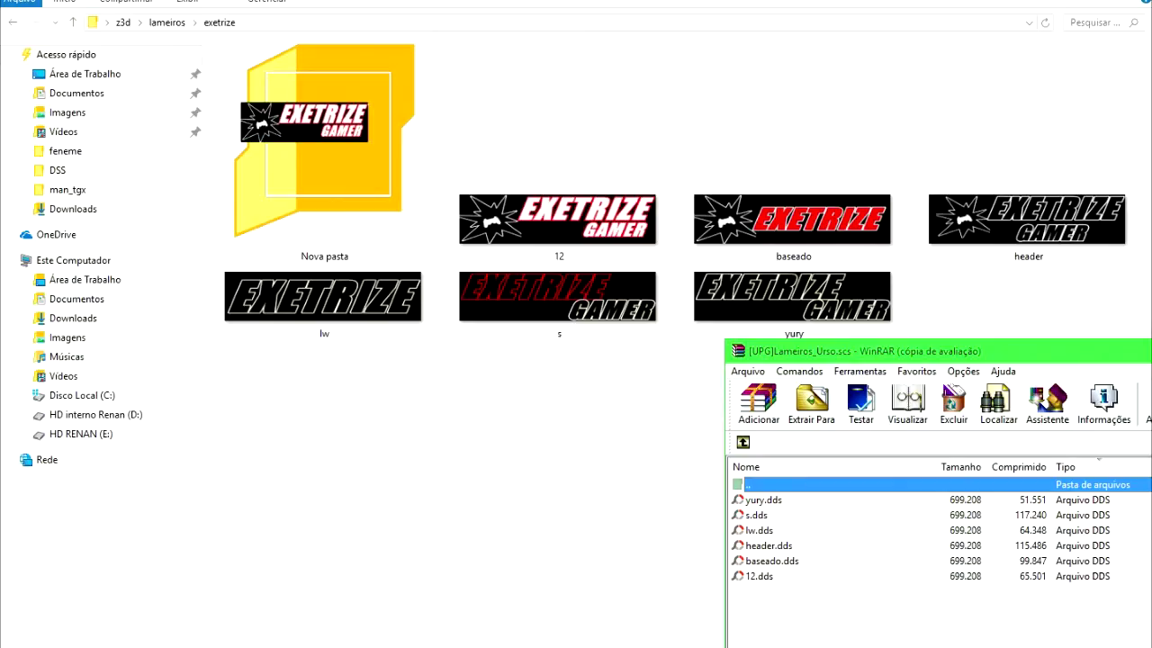
drag(823, 351, 824, 362)
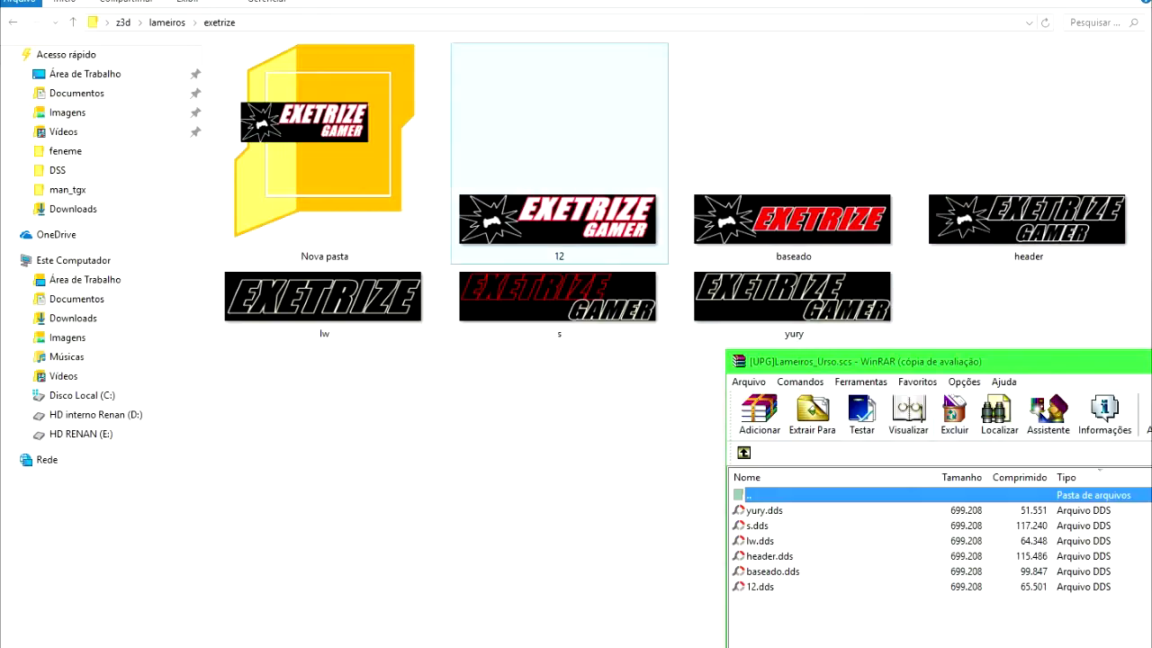
drag(990, 362, 571, 313)
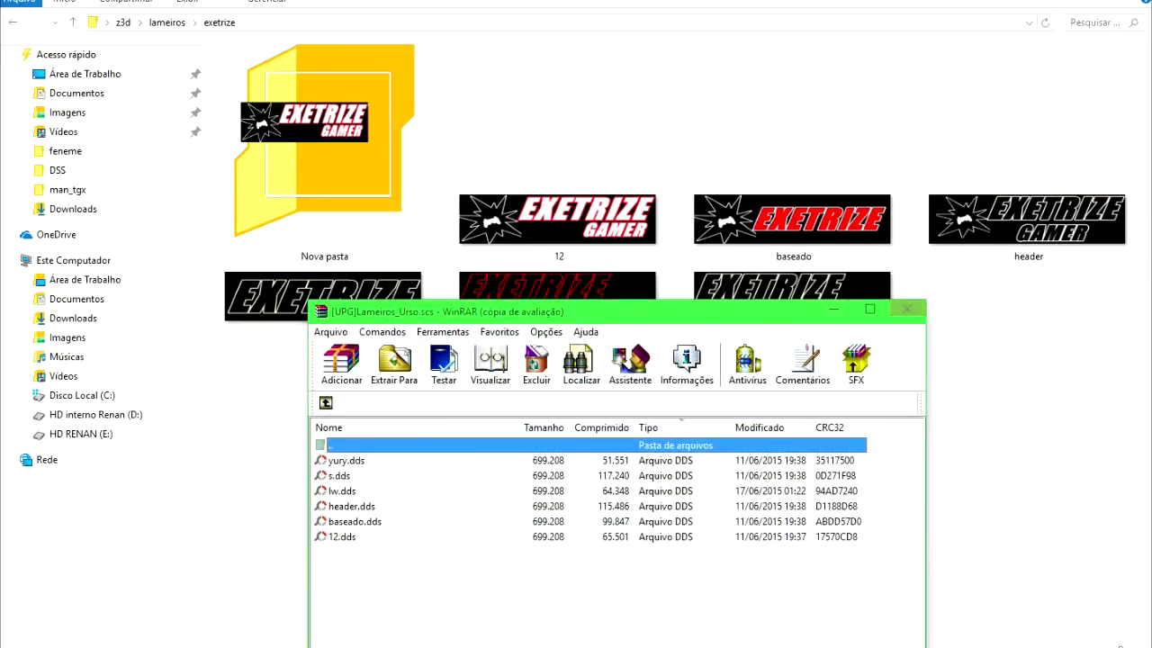
key(alt+F4)
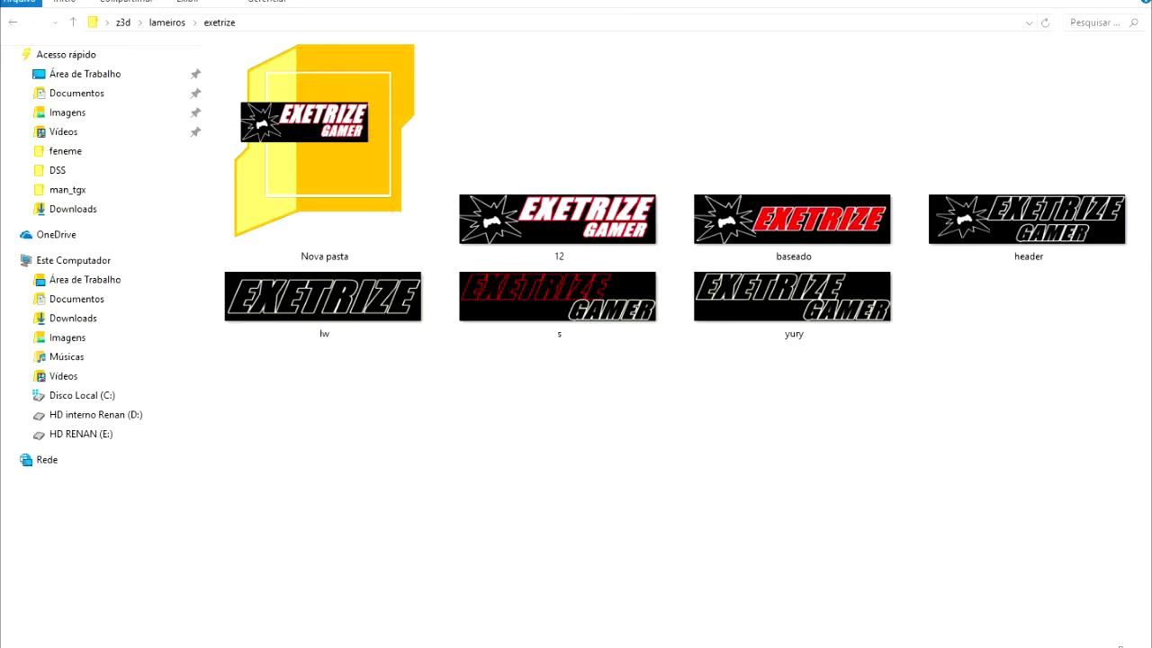
Close the exetrize folder window and move the lw image into the desktop icon grid below the 2 icon
key(alt+F4)
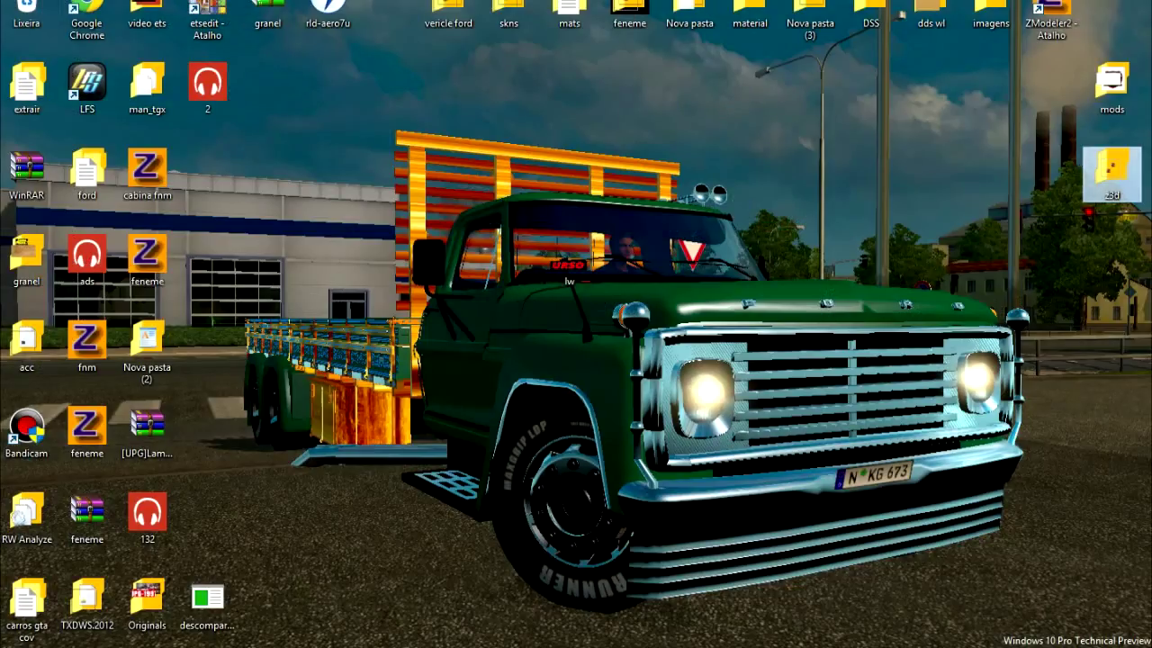
drag(568, 270, 207, 180)
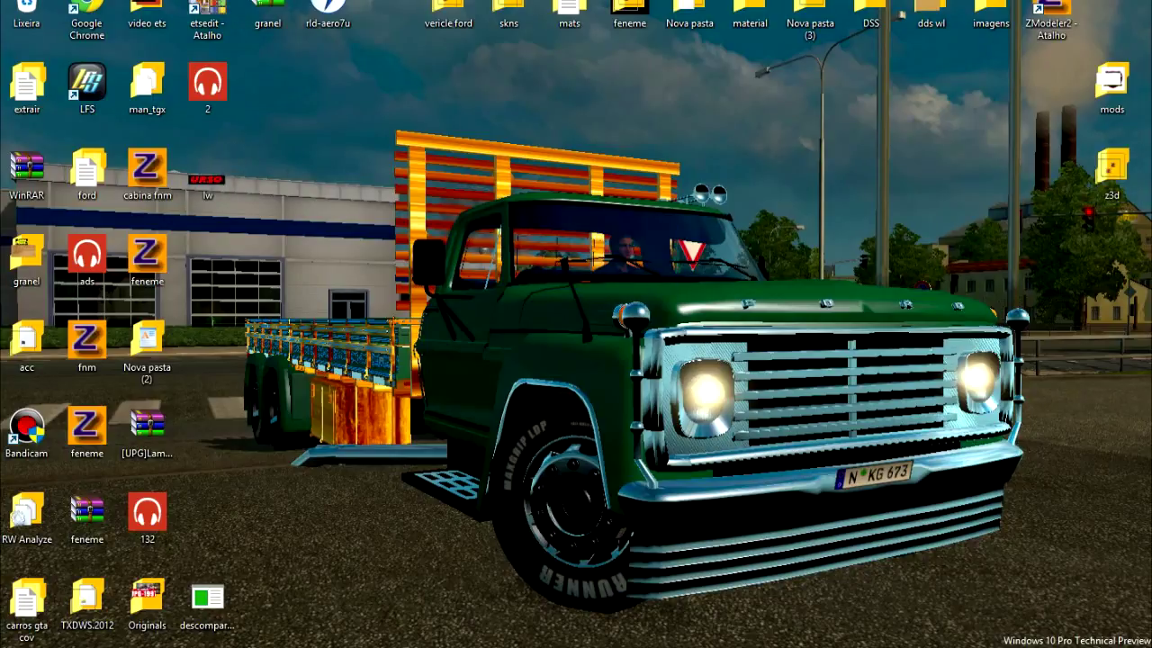